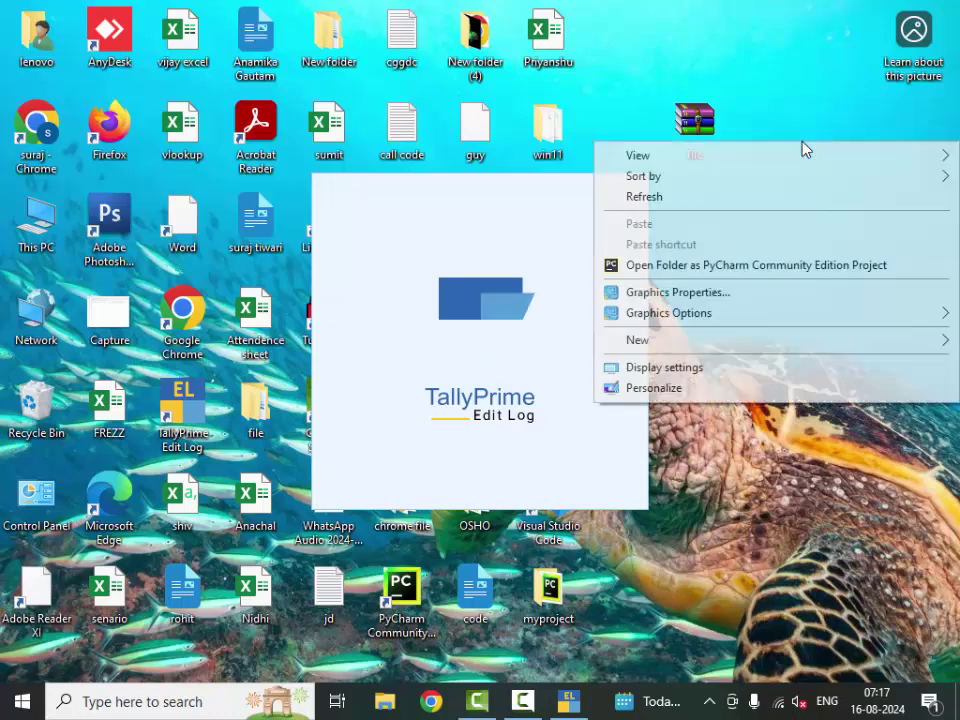
{"action": "left_click", "coordinate": [762, 200]}
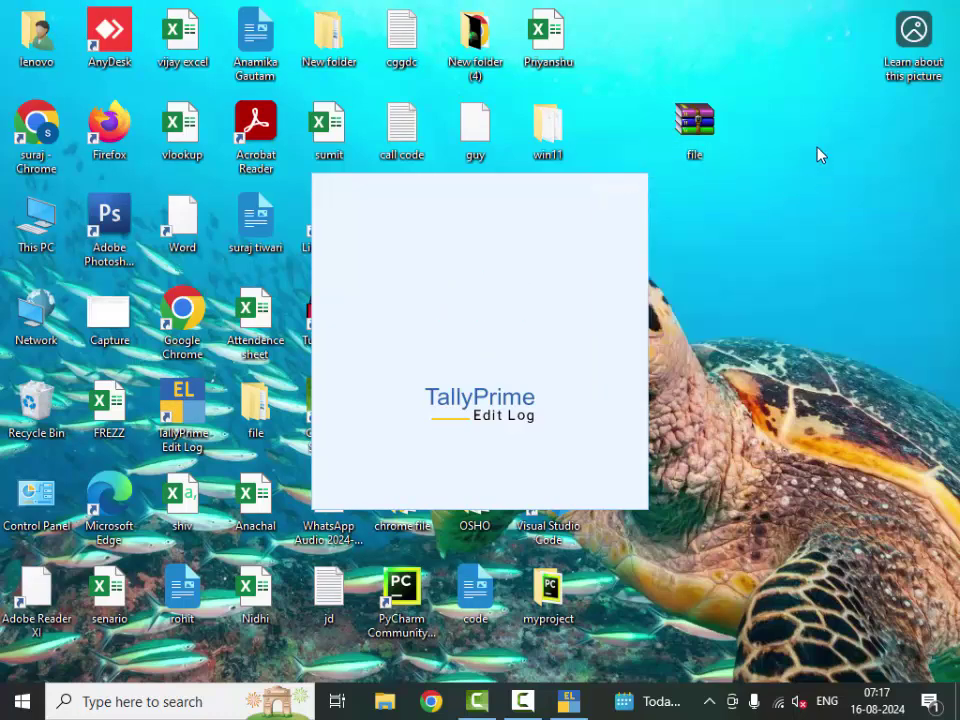
{"action": "right_click", "coordinate": [814, 151]}
{"action": "left_click", "coordinate": [781, 203]}
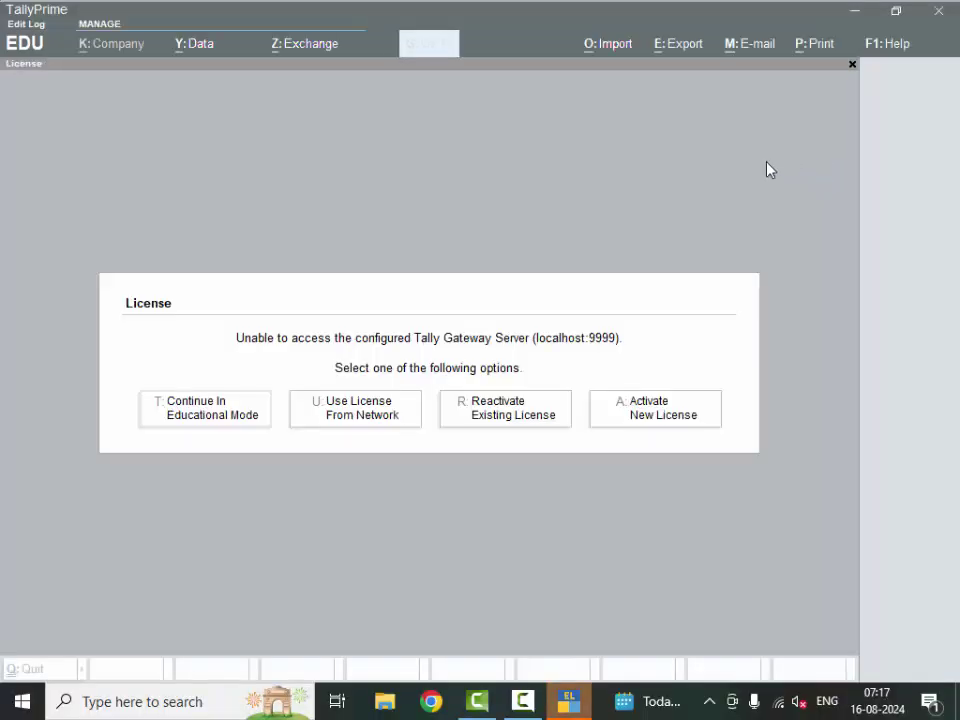
Continue in Educational Mode and start creating a company with My Own Shop as its name and mailing name
{"action": "left_click", "coordinate": [207, 430]}
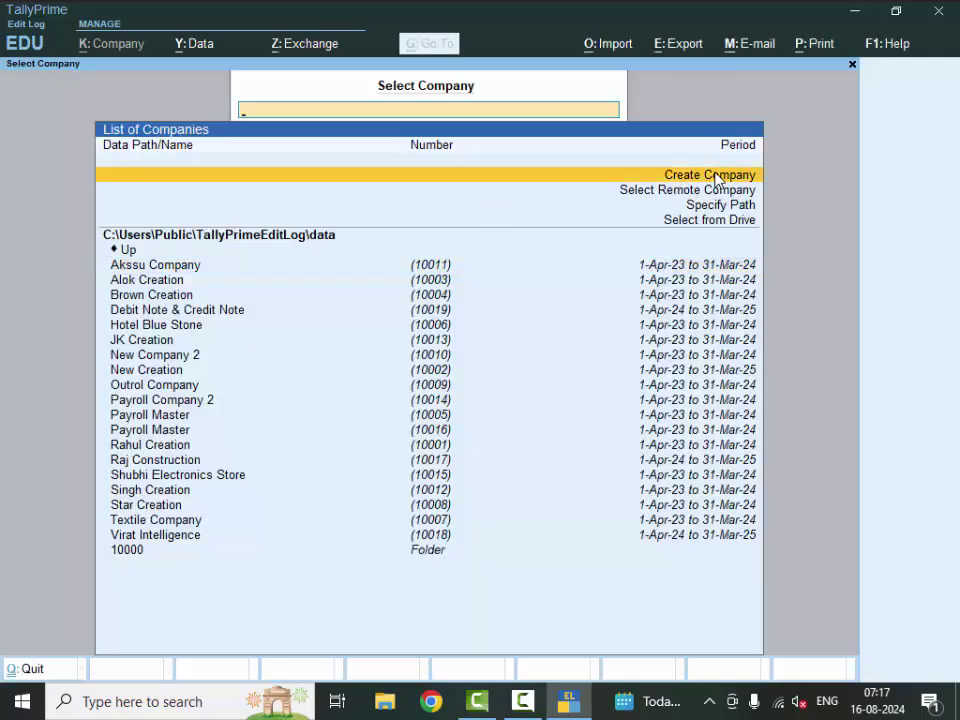
{"action": "left_click", "coordinate": [717, 176]}
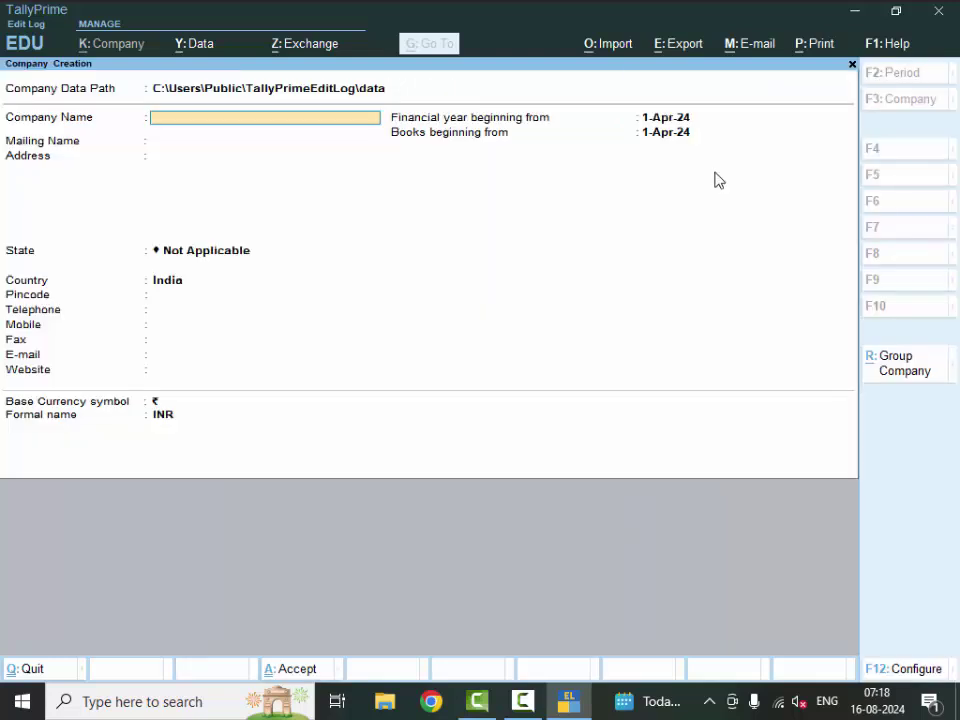
{"action": "type", "text": "My Own Shop"}
{"action": "key", "text": "Return"}
{"action": "key", "text": "Return"}
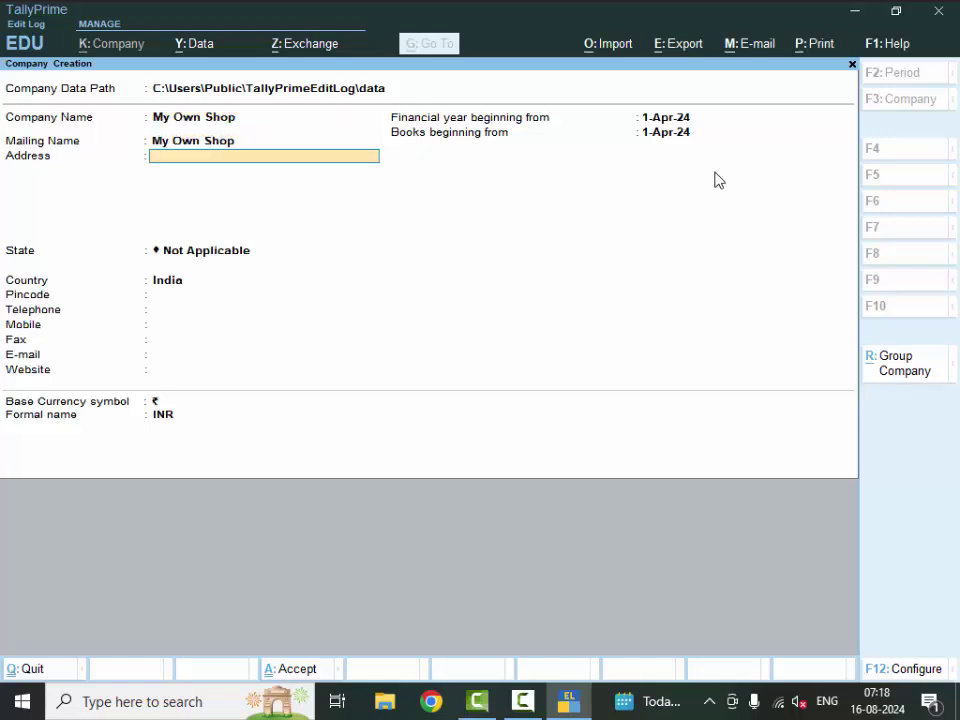
Enter the company's address and set its state to Uttar Pradesh
{"action": "type", "text": "New Colony Deoria"}
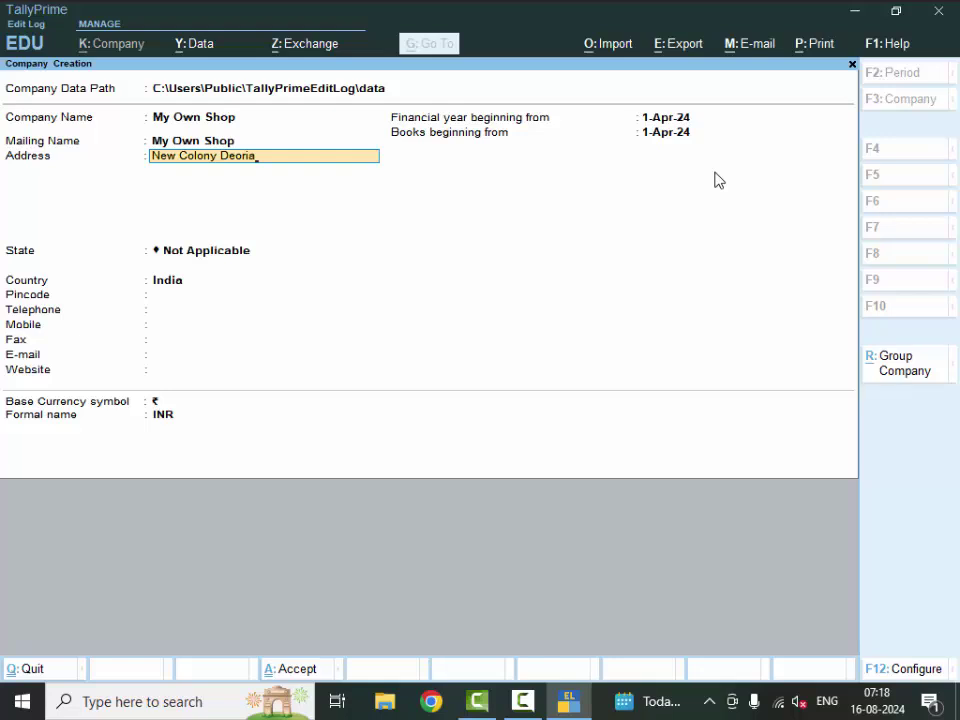
{"action": "key", "text": "Return"}
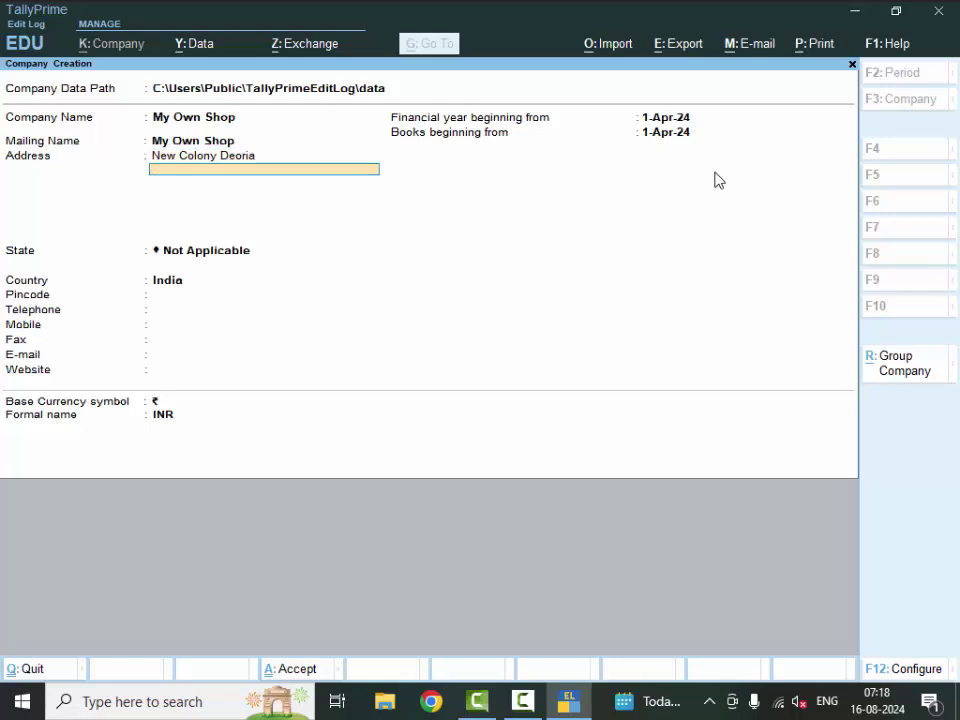
{"action": "key", "text": "Return"}
{"action": "type", "text": "U"}
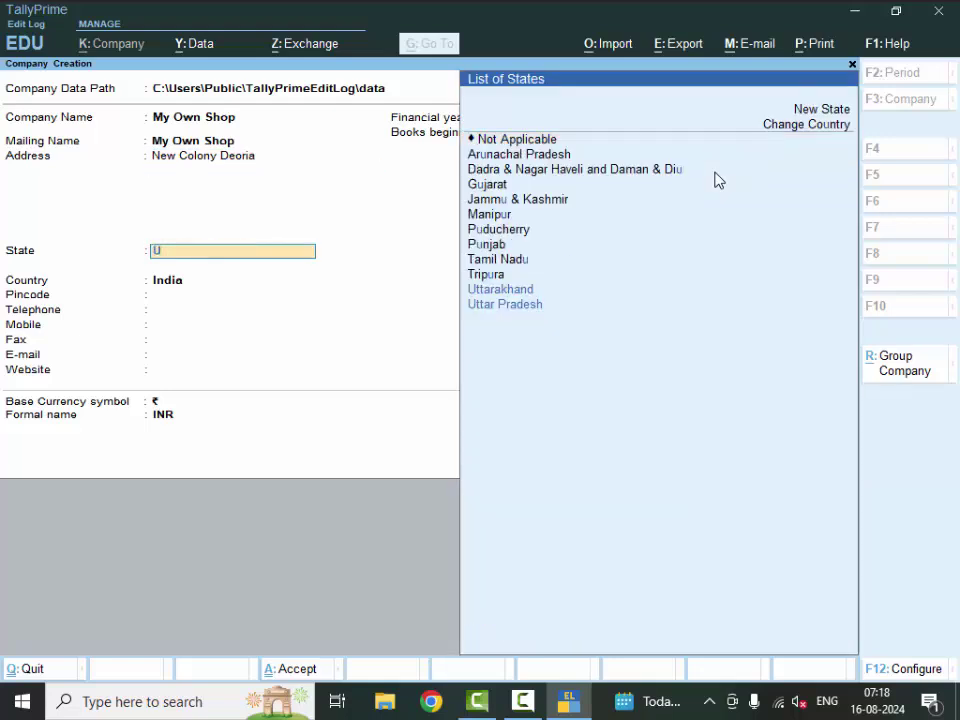
{"action": "key", "text": "Up"}
{"action": "key", "text": "Return"}
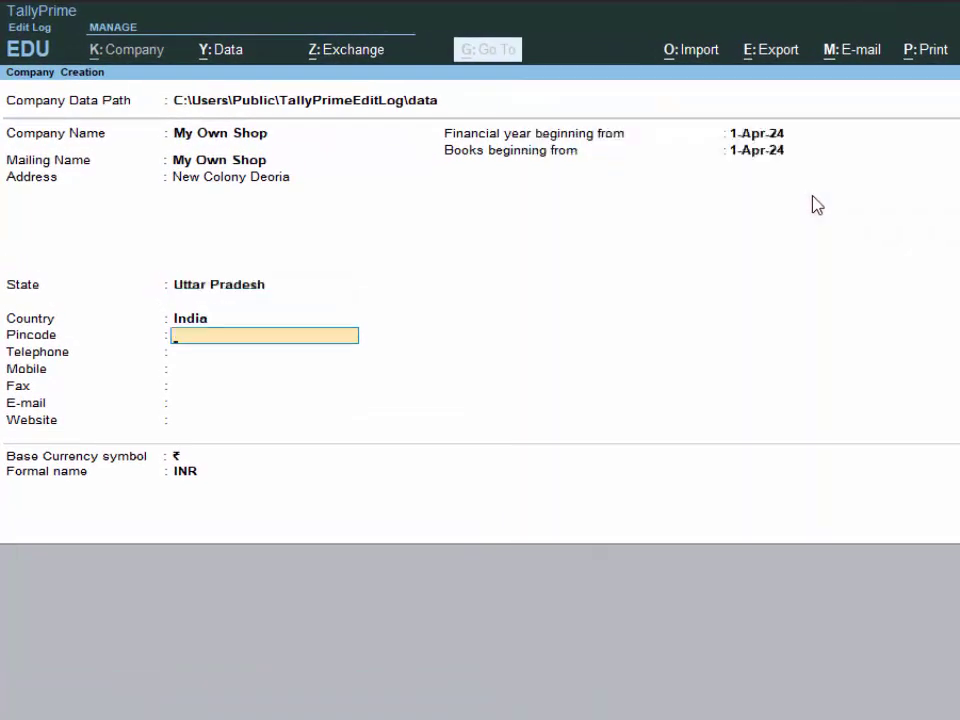
Enter the company's pincode and leave the telephone, mobile, fax, e-mail and website blank
{"action": "type", "text": "2740"}
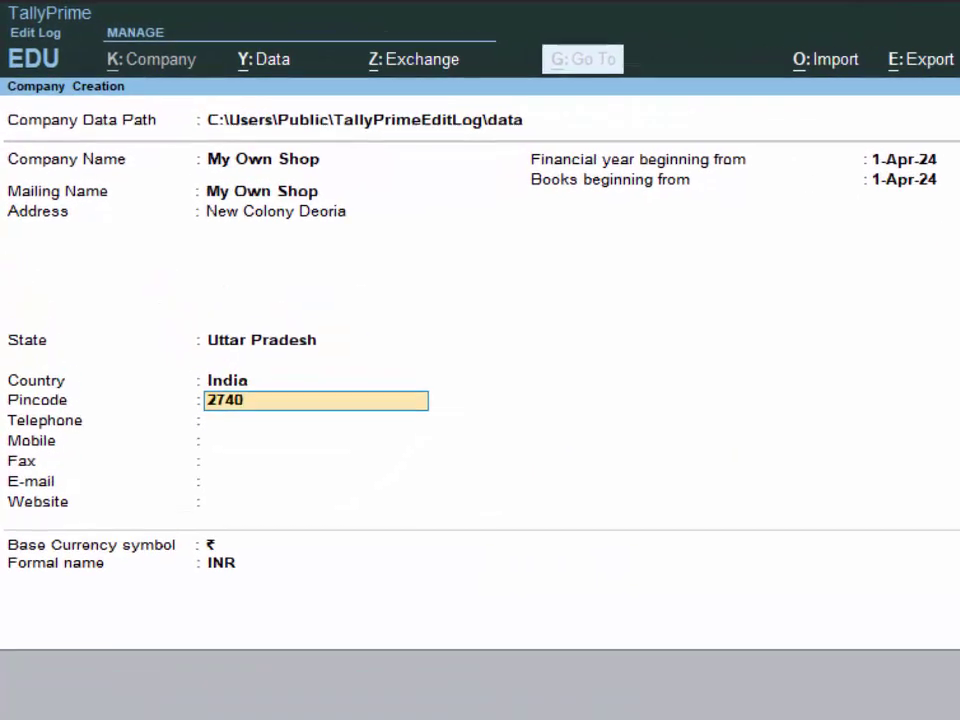
{"action": "type", "text": "01"}
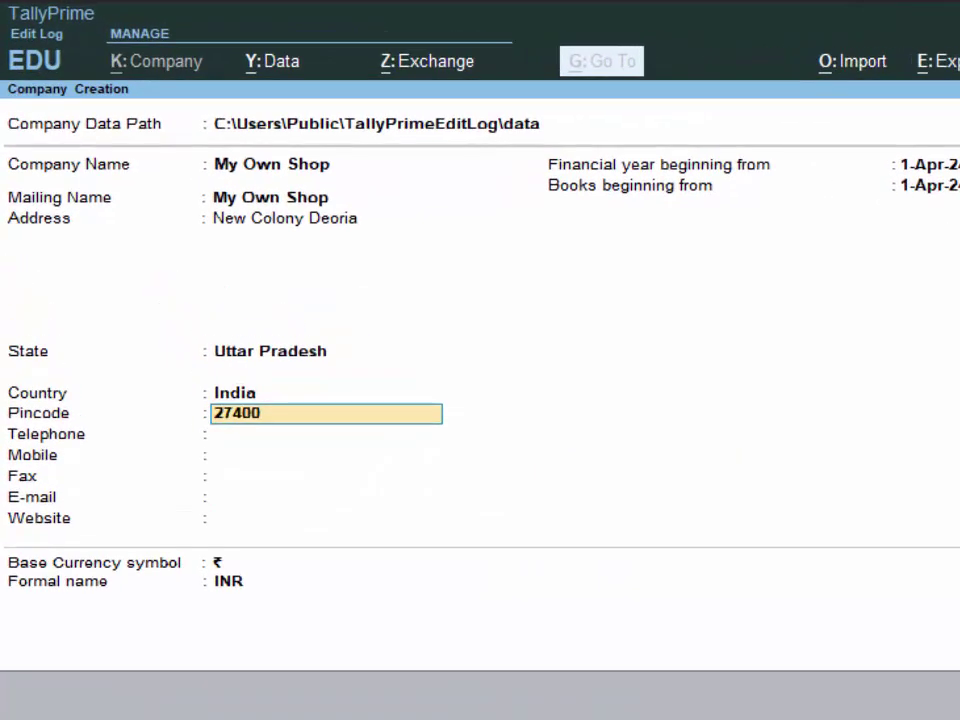
{"action": "key", "text": "Return"}
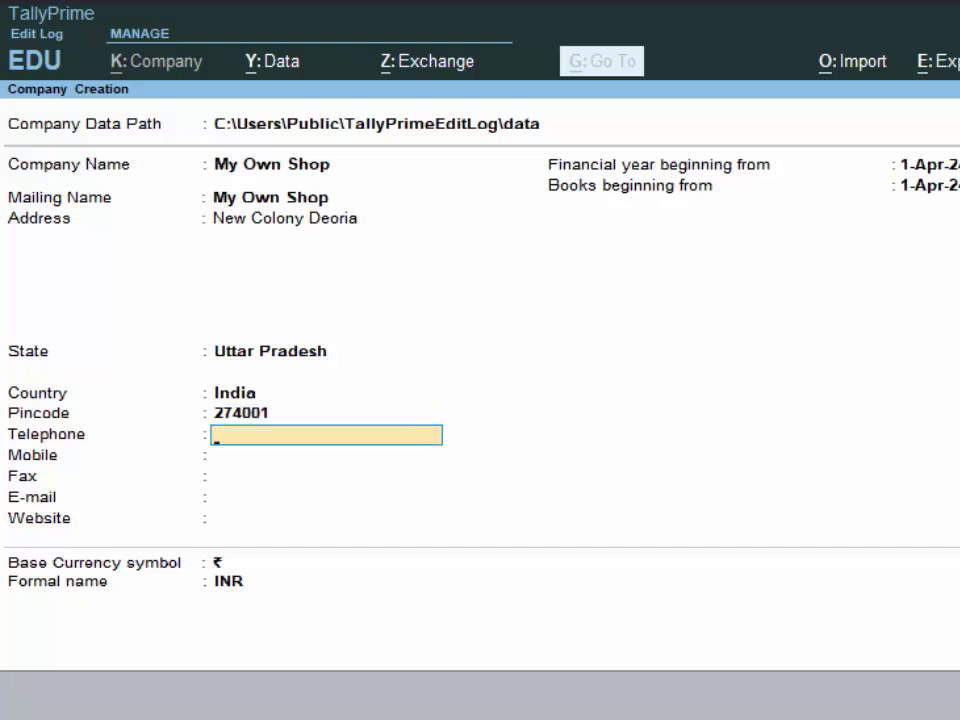
{"action": "key", "text": "Return"}
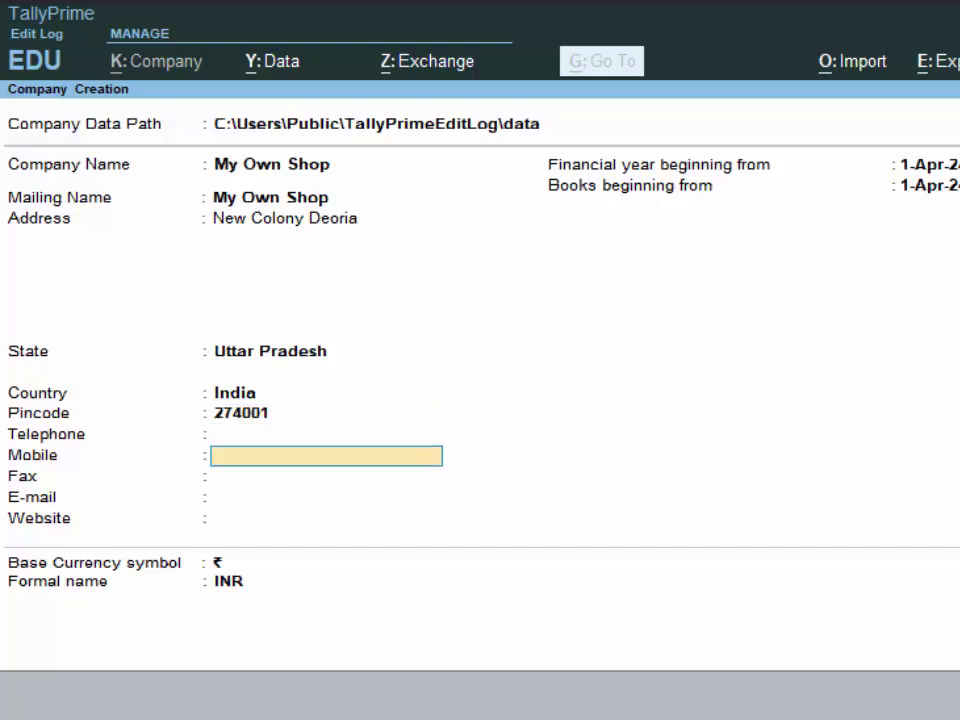
{"action": "key", "text": "Return"}
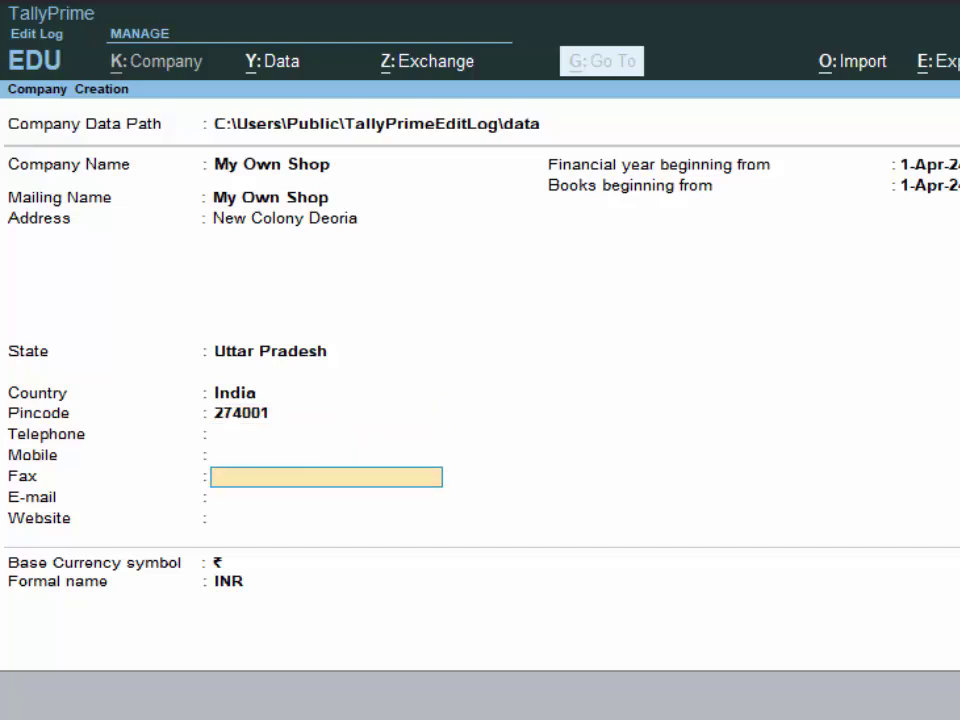
{"action": "key", "text": "Return"}
{"action": "key", "text": "Return"}
{"action": "key", "text": "Return"}
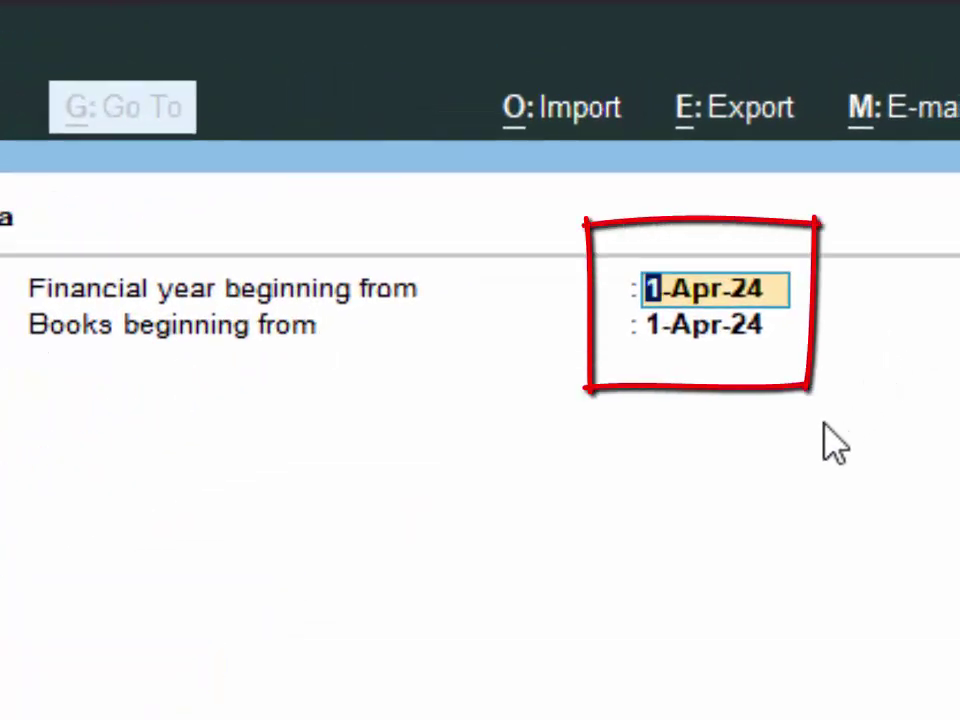
Keep the financial year beginning from 1-Apr-24, set the books beginning date to 31-3-25, and accept the company creation
{"action": "key", "text": "Return"}
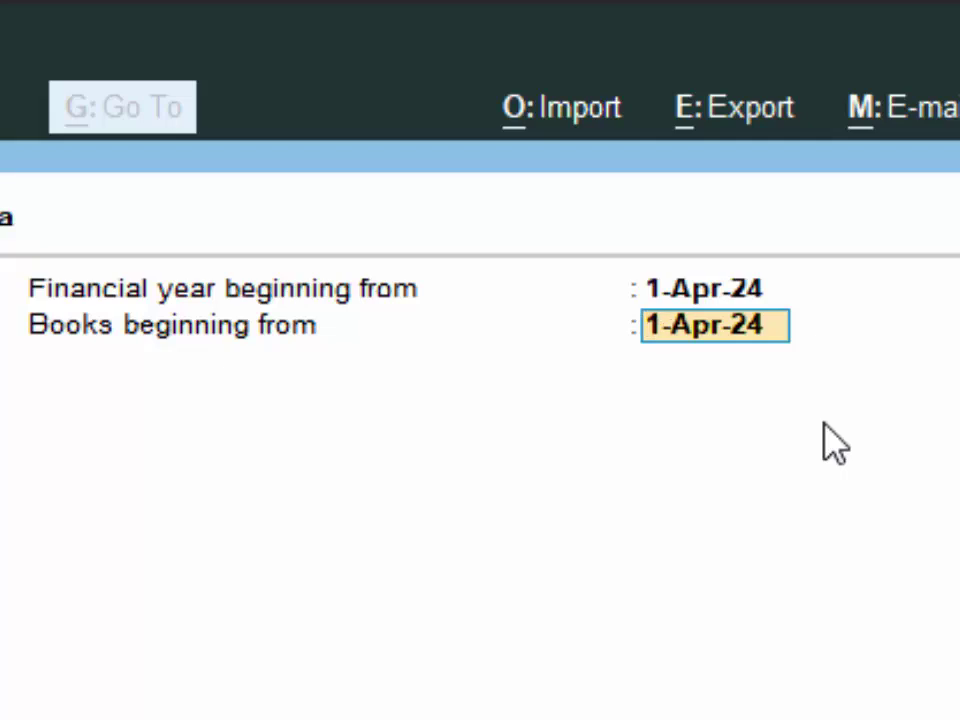
{"action": "type", "text": "3"}
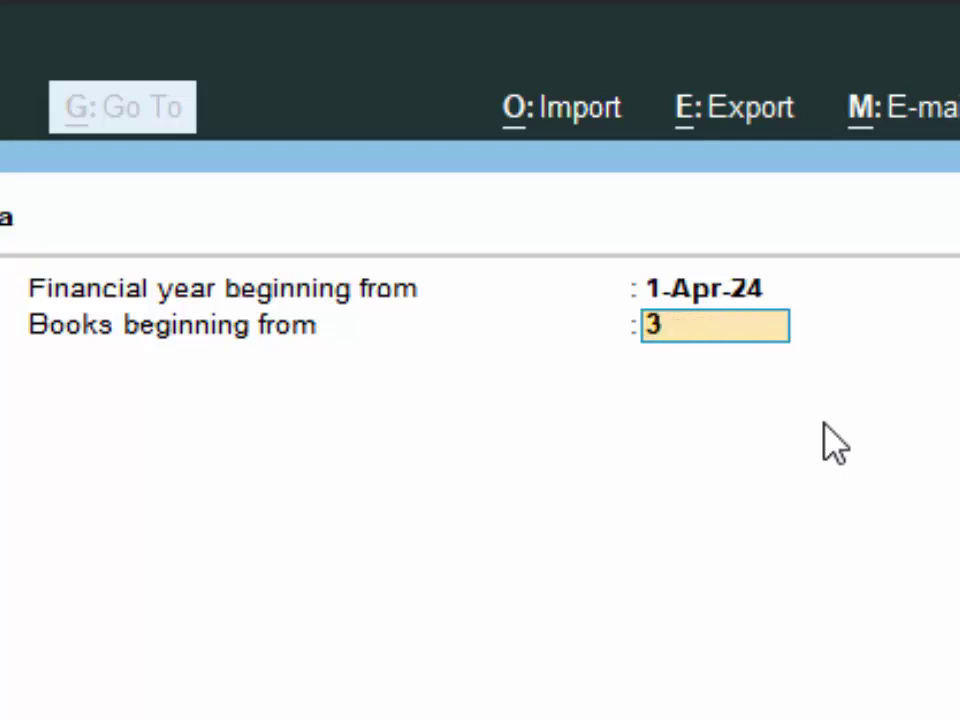
{"action": "type", "text": "1-3-25"}
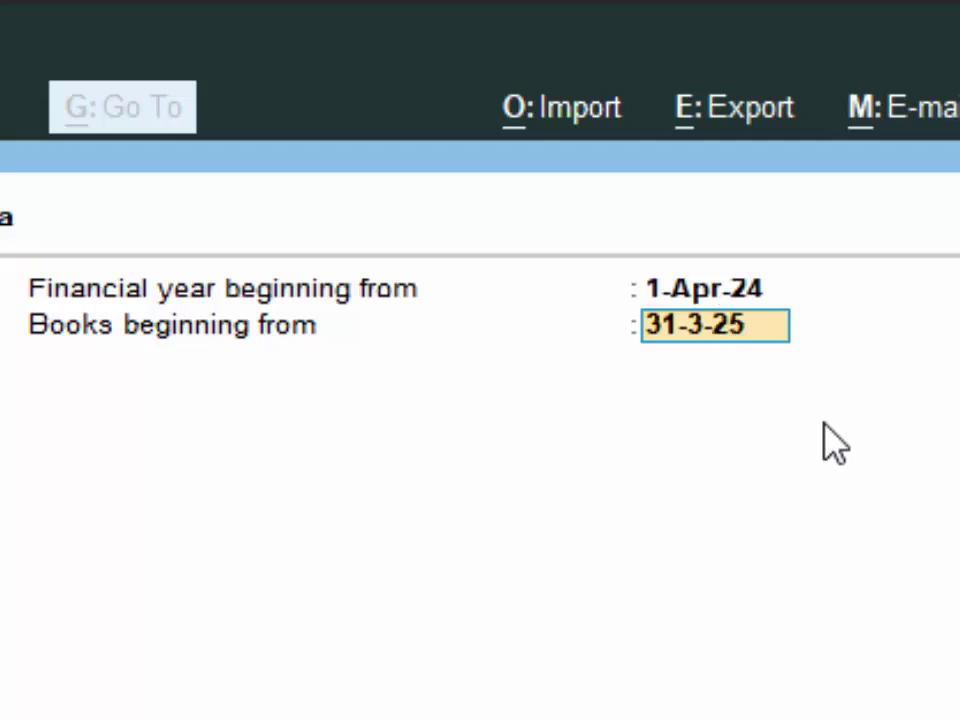
{"action": "key", "text": "Return"}
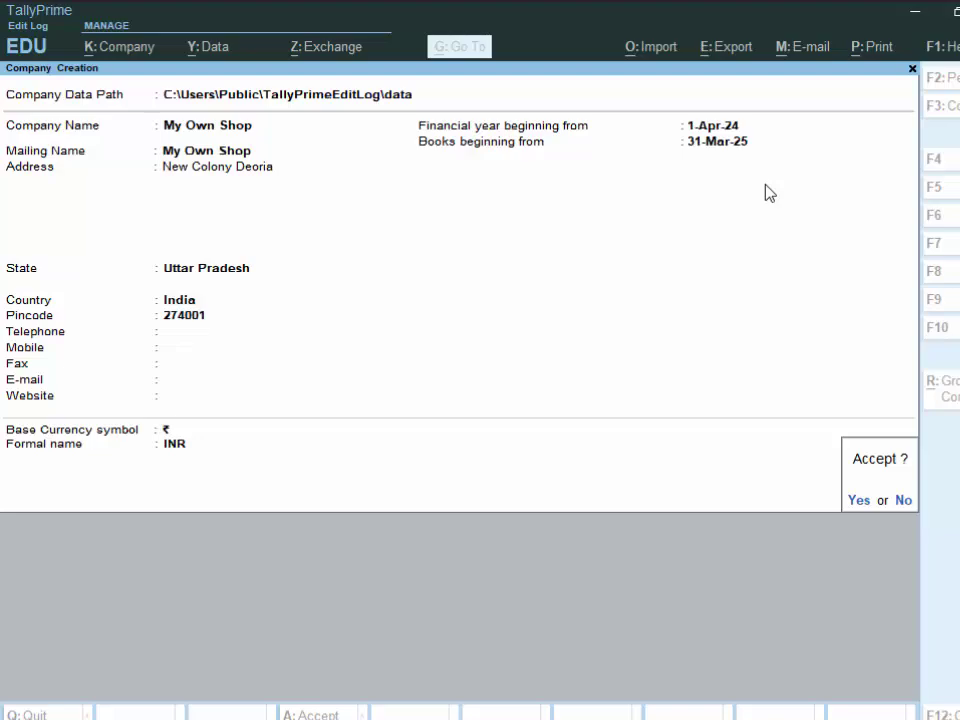
{"action": "key", "text": "y"}
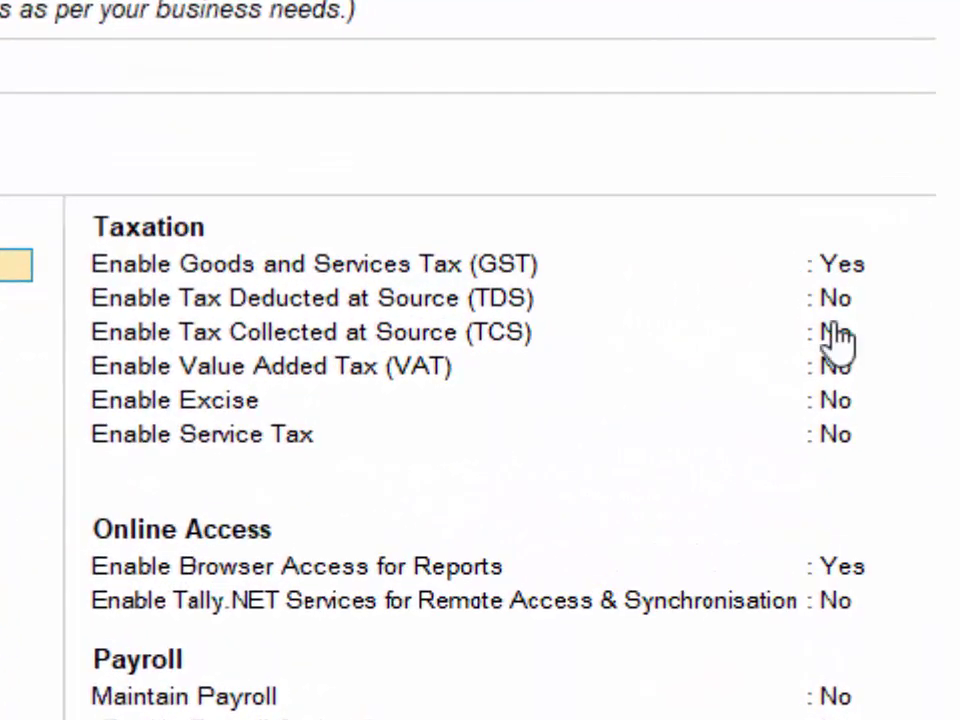
Enable Goods and Services Tax with state Uttar Pradesh, registration type Regular and Assessee of Other Territory set to No
{"action": "left_click", "coordinate": [854, 274]}
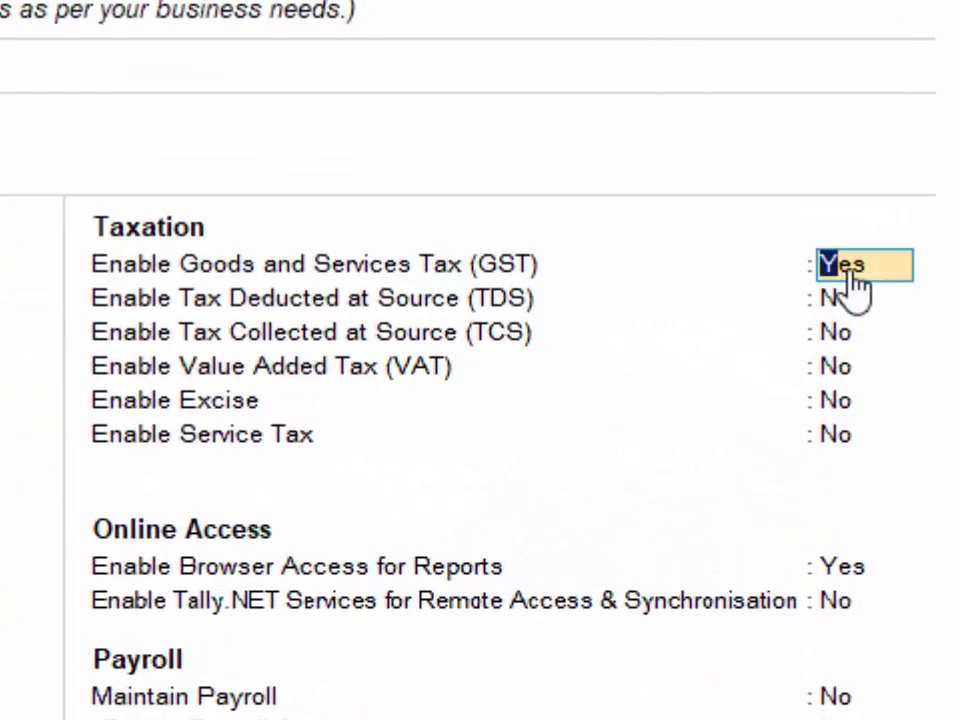
{"action": "type", "text": "y"}
{"action": "key", "text": "Return"}
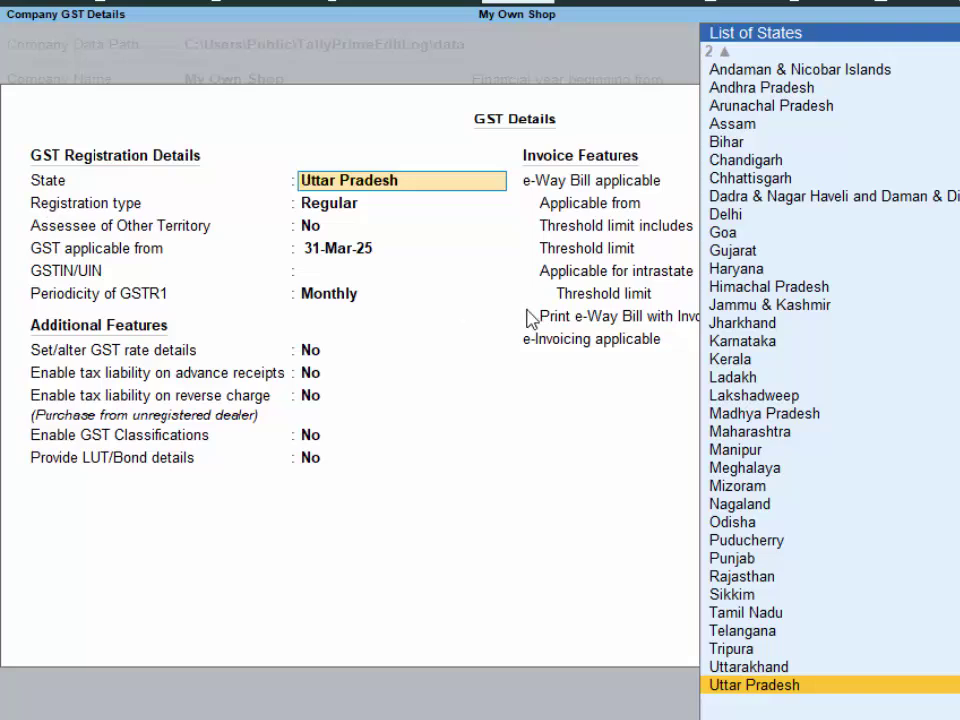
{"action": "key", "text": "Return"}
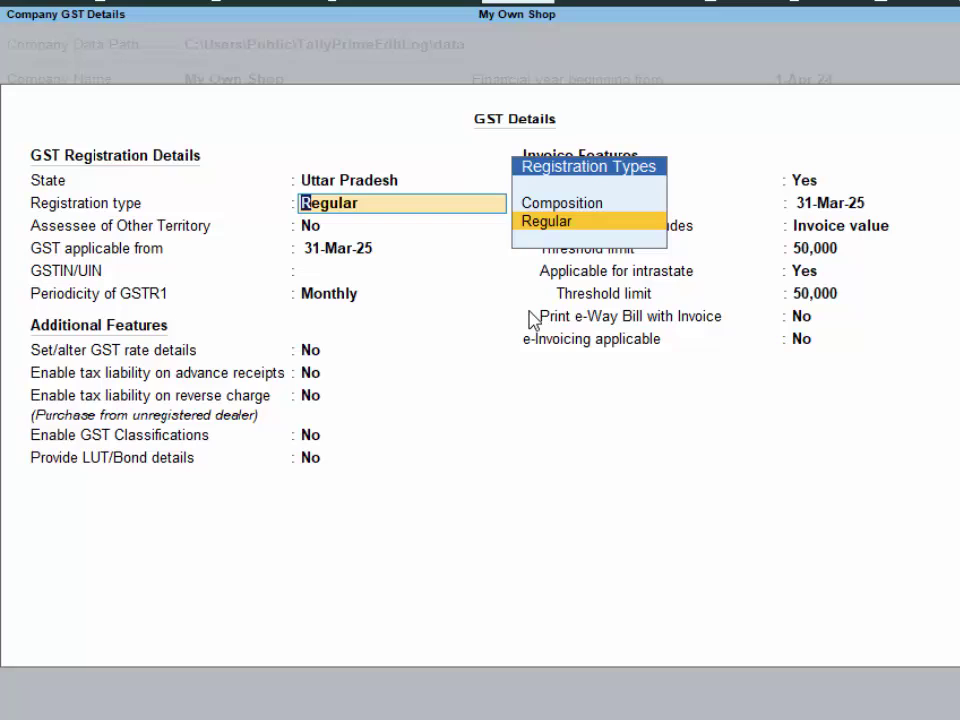
{"action": "key", "text": "Return"}
{"action": "key", "text": "Return"}
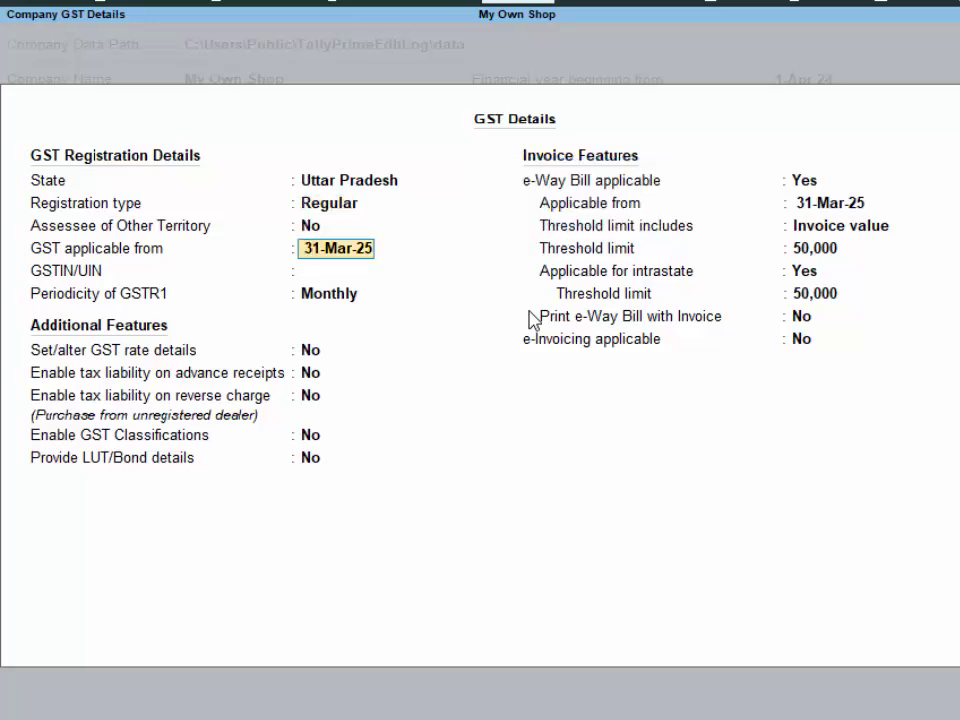
Set the GST applicable date to 1-4-24
{"action": "type", "text": "1-3"}
{"action": "key", "text": "BackSpace"}
{"action": "type", "text": "4-24"}
{"action": "key", "text": "Return"}
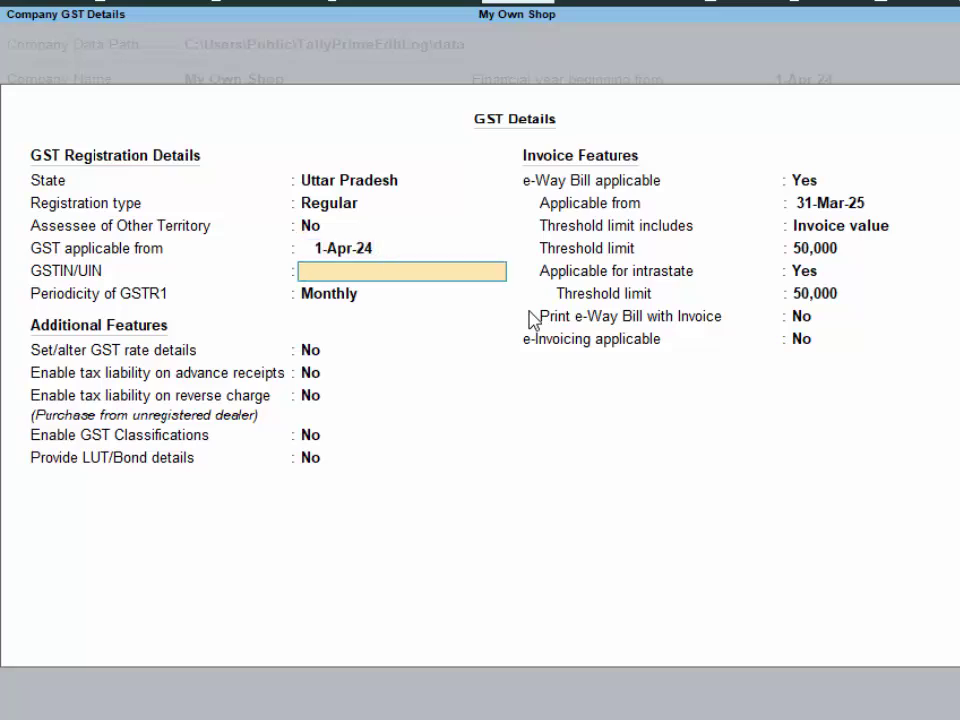
Enter the company's GSTIN/UIN and choose Monthly as the periodicity of GSTR1
{"action": "type", "text": "AAAADA766786"}
{"action": "key", "text": "Return"}
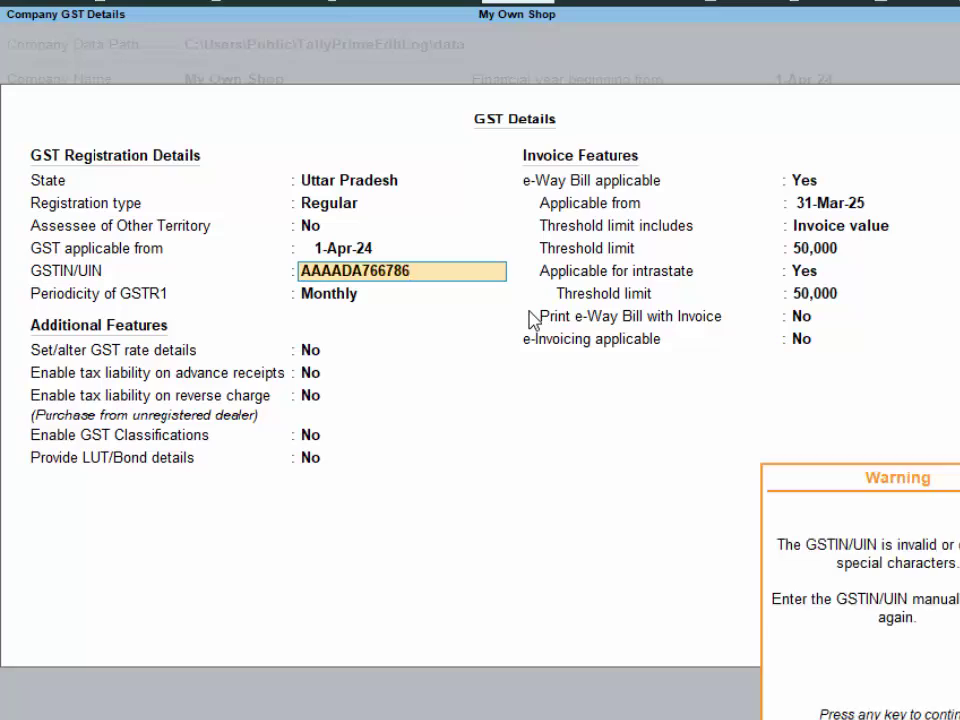
{"action": "key", "text": "Return"}
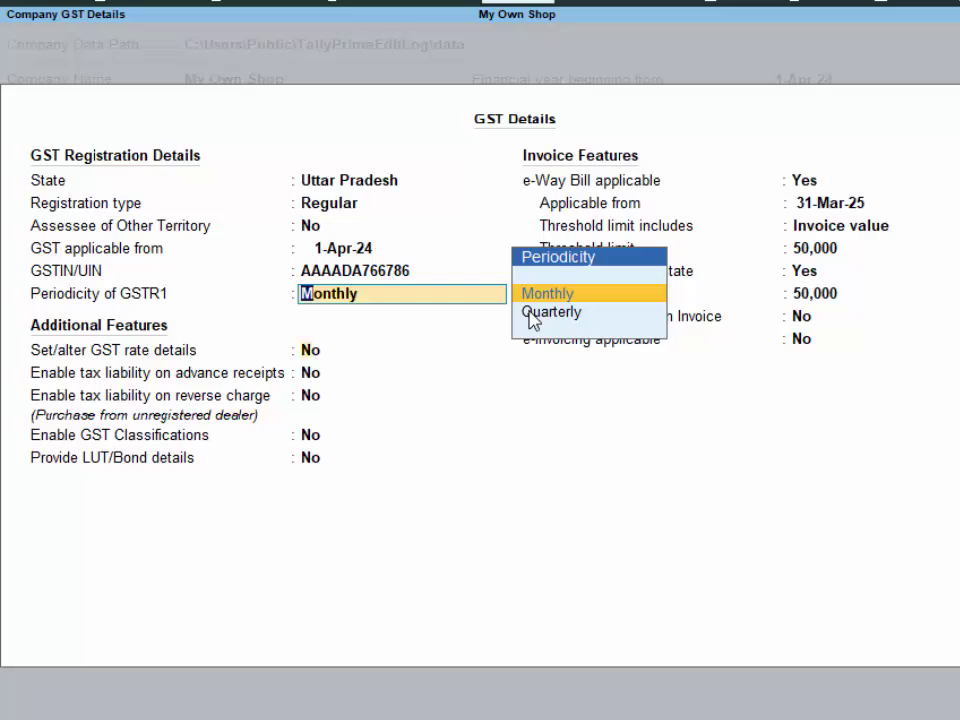
{"action": "key", "text": "Return"}
Turn on GST rate details and define the company as Taxable with Integrated Tax at 12% and Cess at 0%
{"action": "type", "text": "y"}
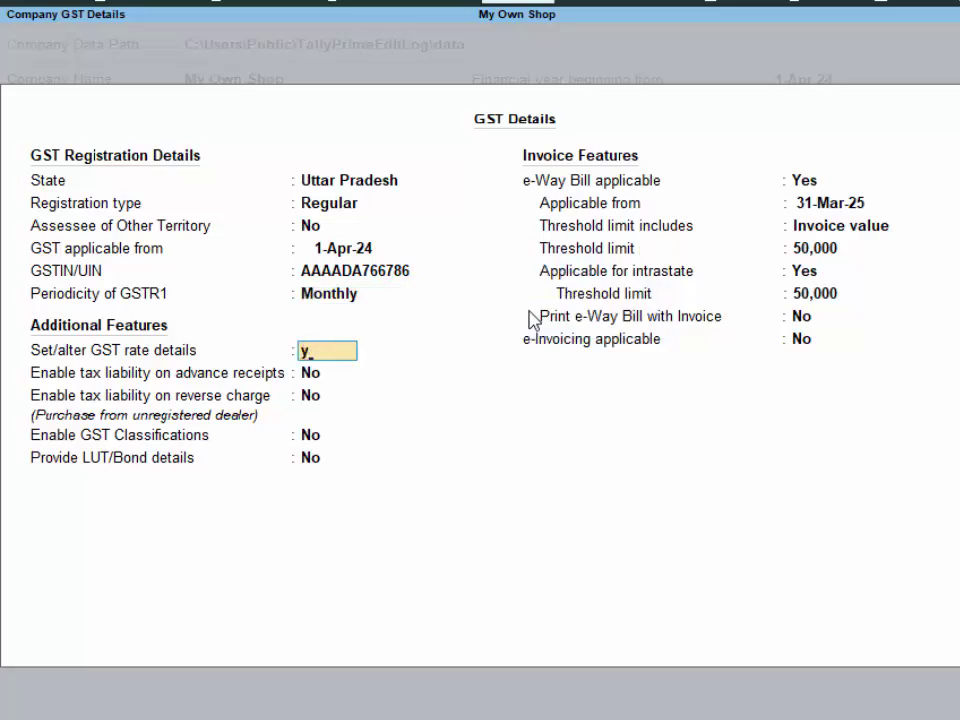
{"action": "key", "text": "Return"}
{"action": "key", "text": "Down"}
{"action": "key", "text": "Down"}
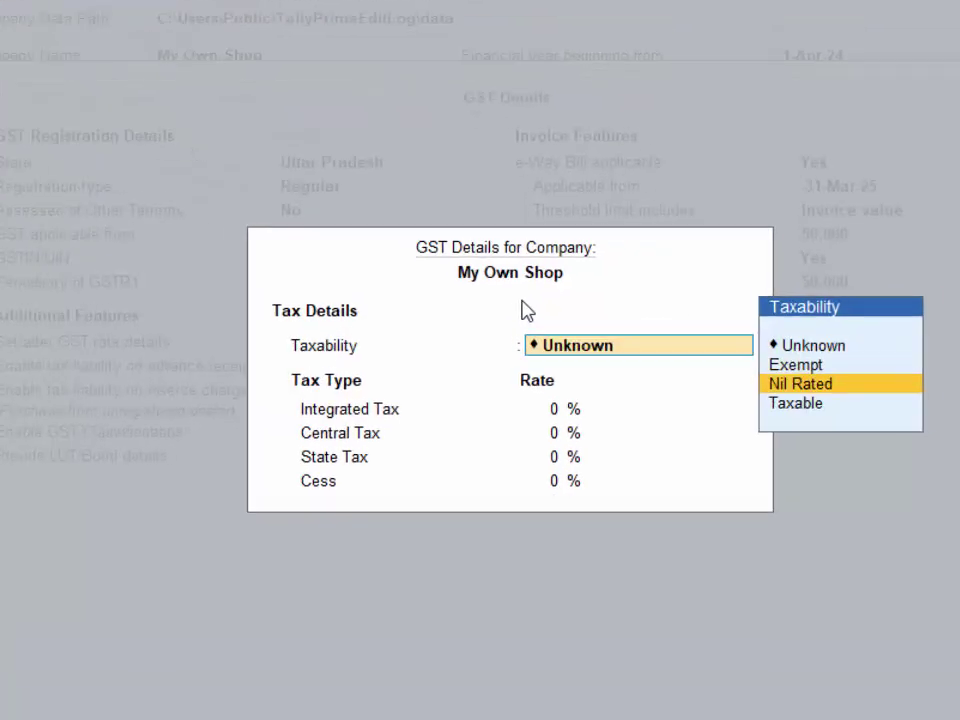
{"action": "key", "text": "Down"}
{"action": "key", "text": "Return"}
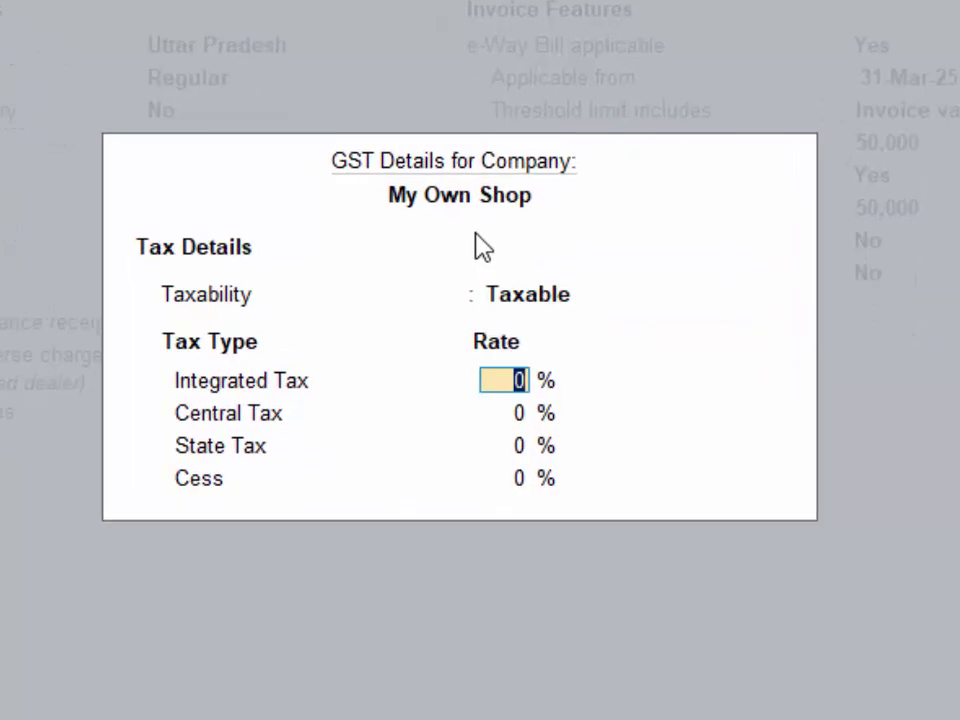
{"action": "type", "text": "12"}
{"action": "key", "text": "Return"}
{"action": "key", "text": "Return"}
{"action": "key", "text": "Return"}
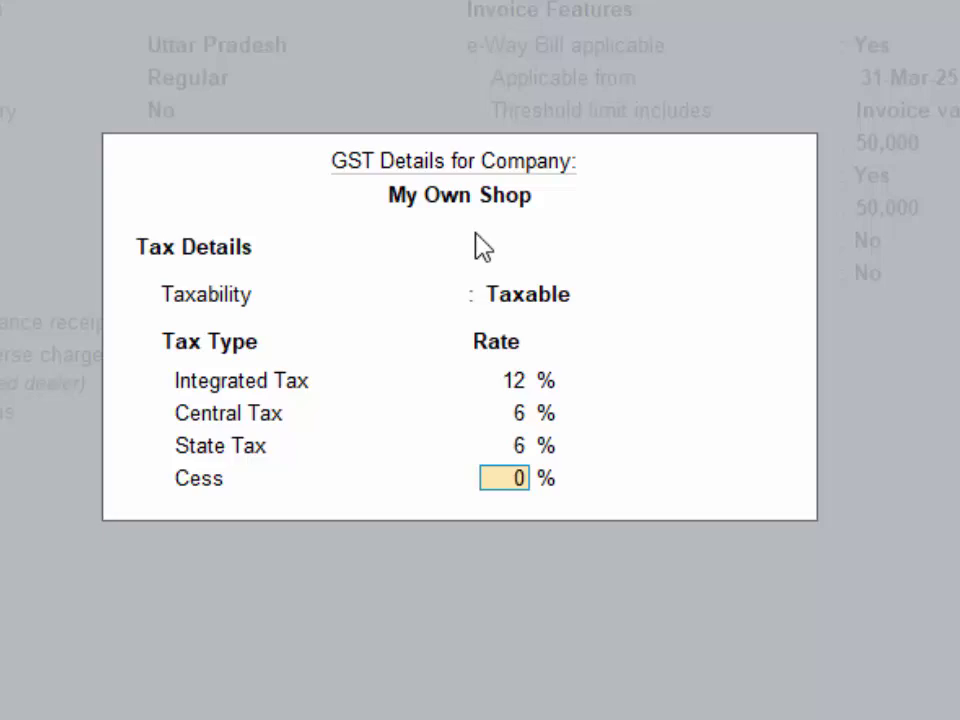
{"action": "key", "text": "Return"}
Leave the remaining additional GST features at No, set e-Way Bill applicable and e-Invoicing applicable to No, and accept the GST details
{"action": "key", "text": "Return"}
{"action": "key", "text": "Return"}
{"action": "key", "text": "Return"}
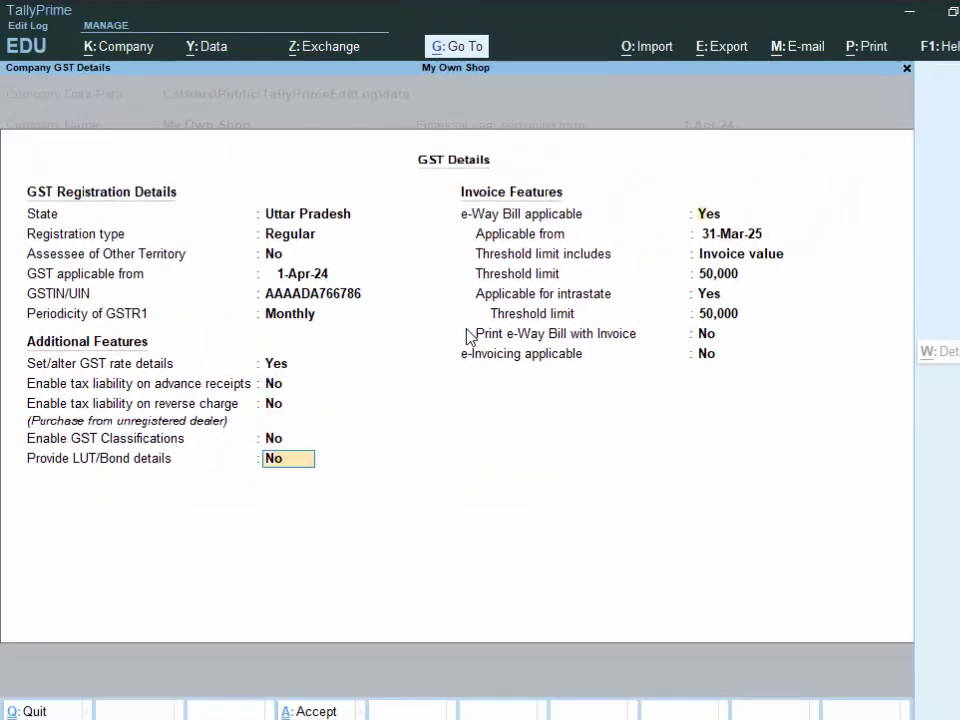
{"action": "key", "text": "Return"}
{"action": "type", "text": "N"}
{"action": "key", "text": "Return"}
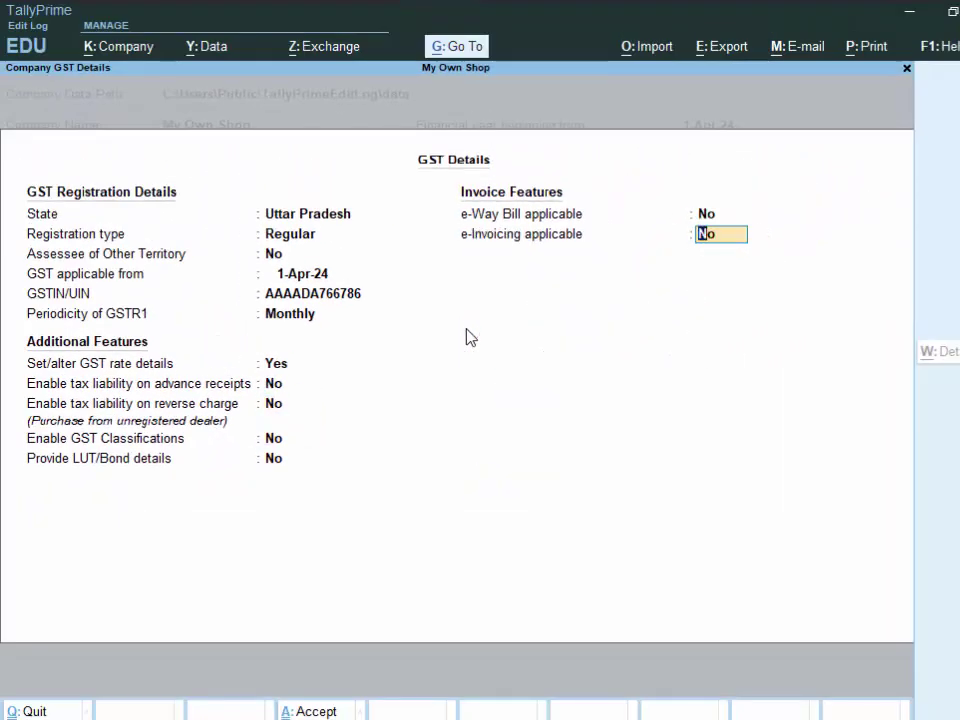
{"action": "key", "text": "Return"}
{"action": "key", "text": "Return"}
Accept the GST details, leave the remaining company features at their existing values, and save the feature settings
{"action": "key", "text": "Return"}
{"action": "key", "text": "Return"}
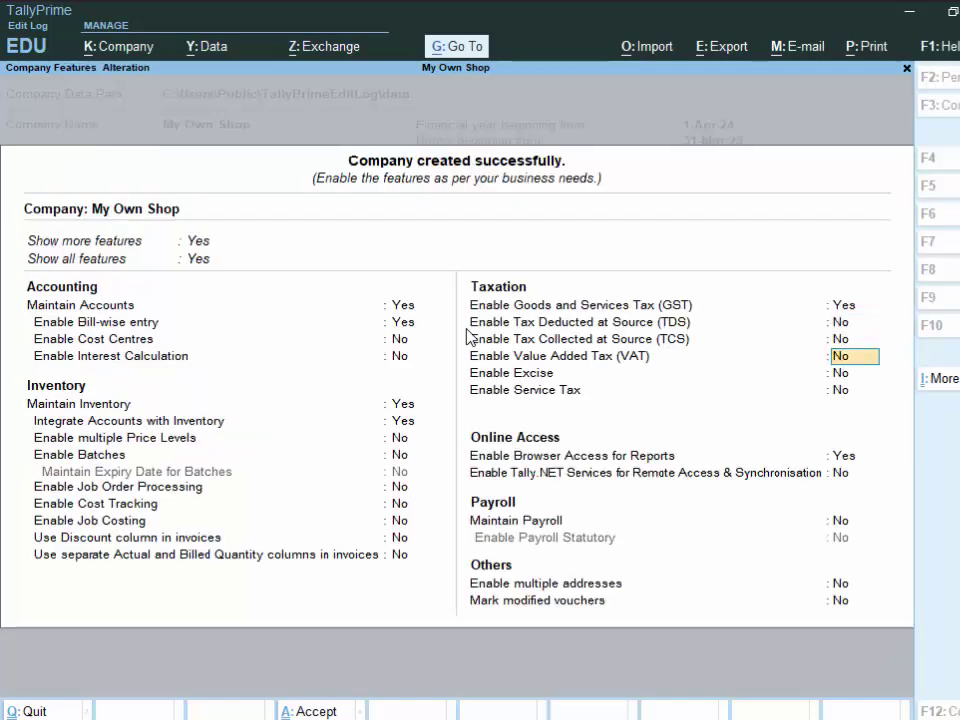
{"action": "key", "text": "Return"}
{"action": "key", "text": "Return"}
{"action": "key", "text": "Return"}
{"action": "key", "text": "Return"}
{"action": "key", "text": "Return"}
{"action": "key", "text": "Return"}
{"action": "key", "text": "Return"}
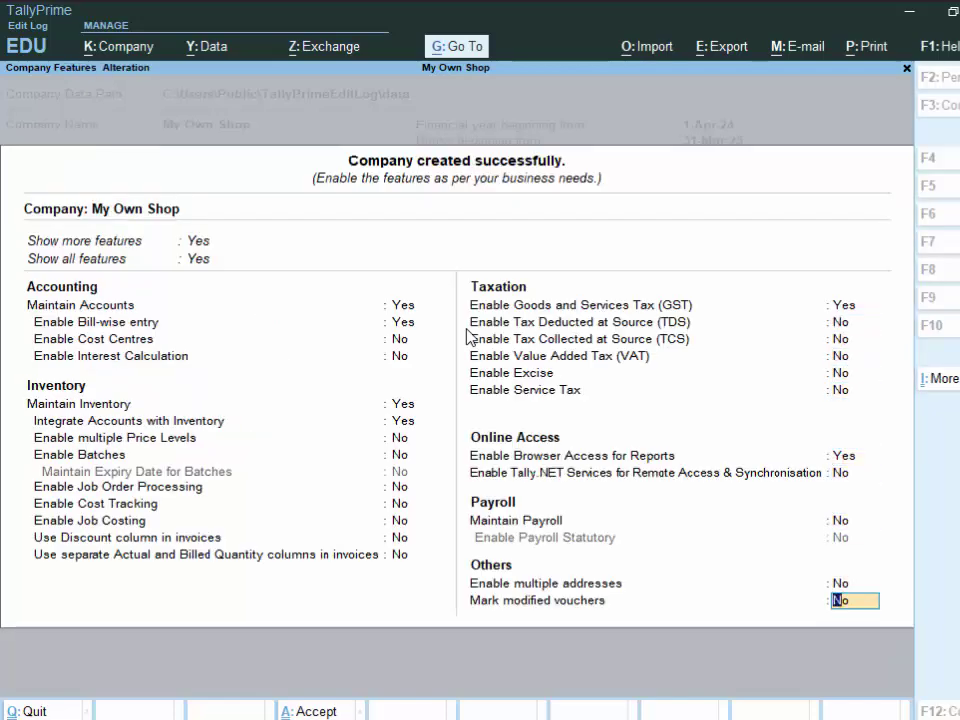
{"action": "key", "text": "Return"}
{"action": "key", "text": "Return"}
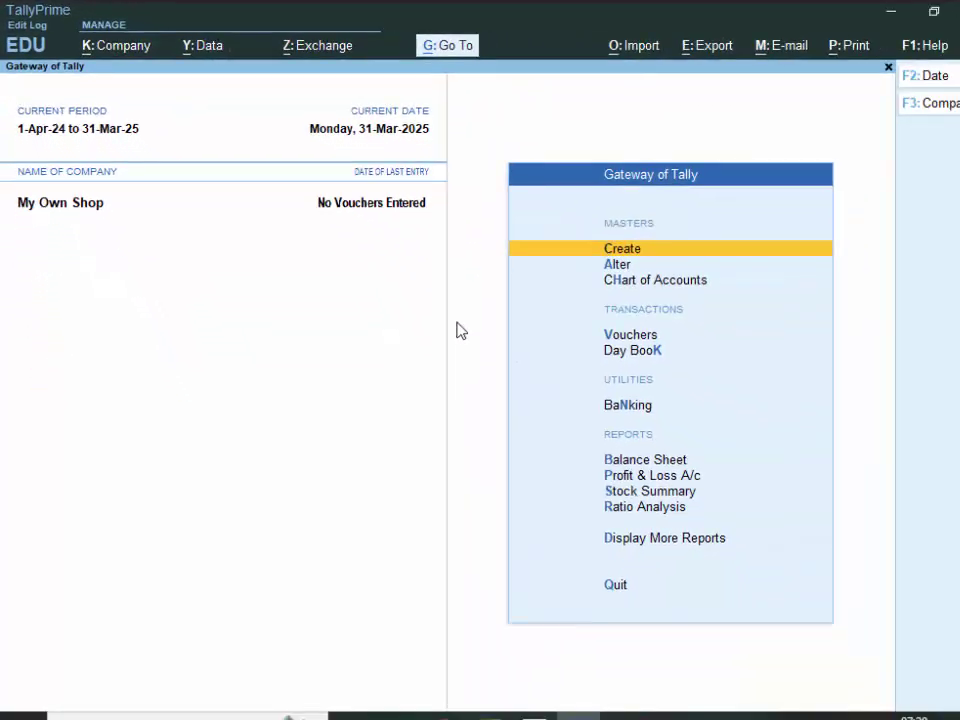
Start a purchase voucher, try to set its date to 1-4-2024, and quit the voucher without saving
{"action": "key", "text": "v"}
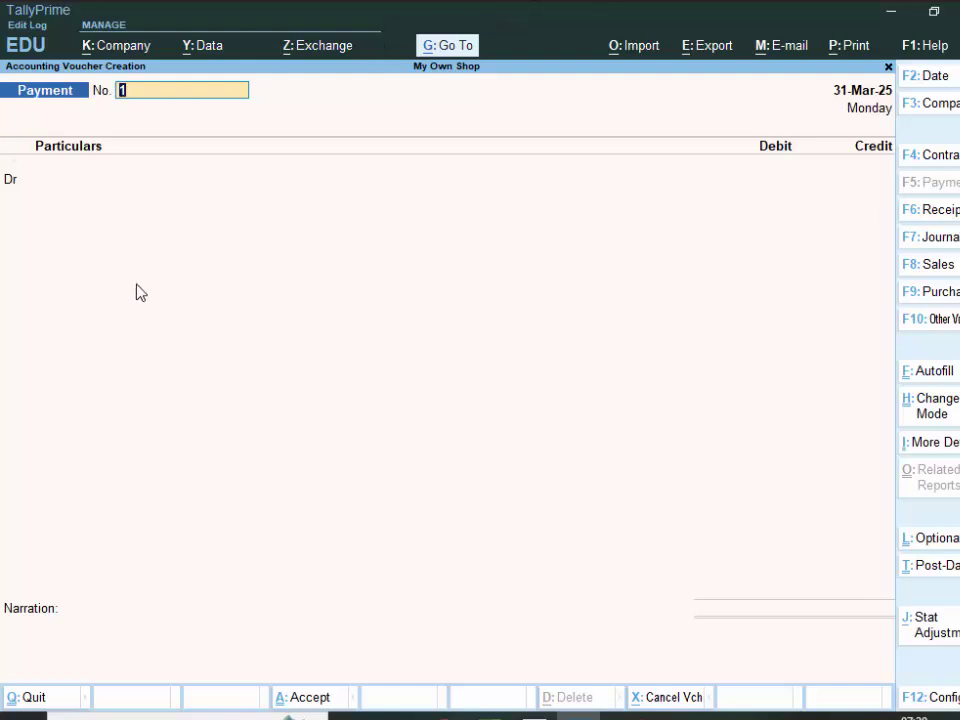
{"action": "left_click", "coordinate": [945, 295]}
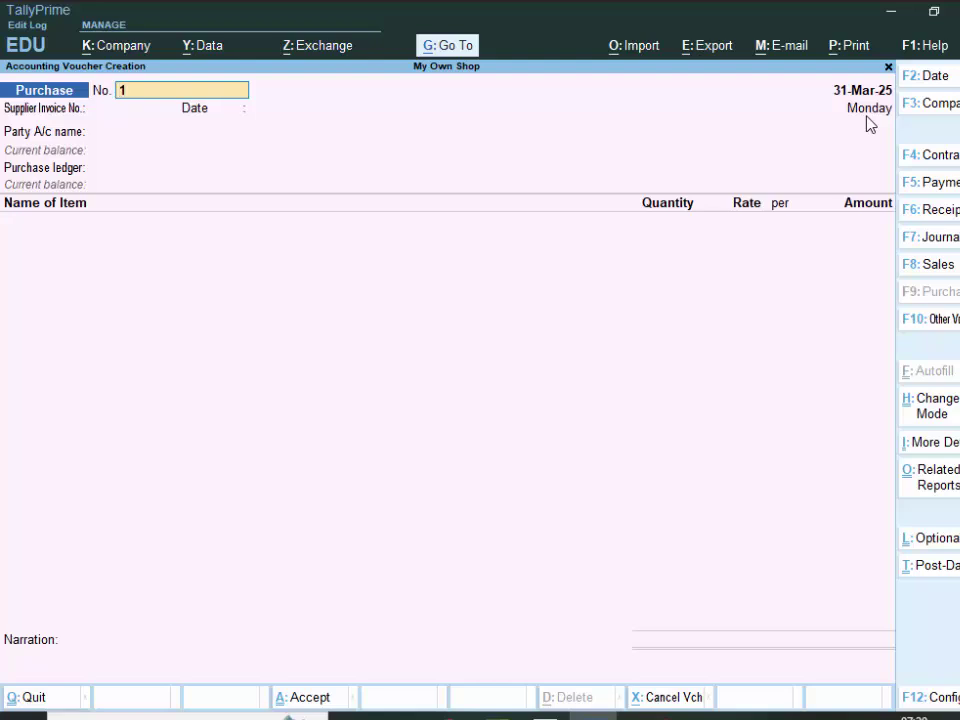
{"action": "key", "text": "F2"}
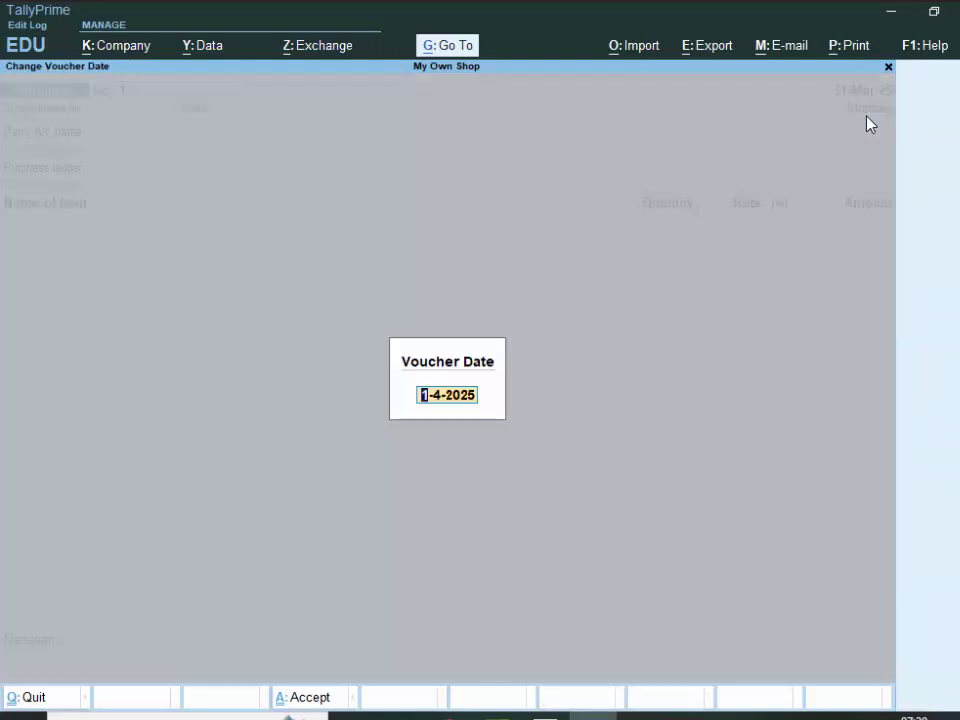
{"action": "type", "text": "1-4-2"}
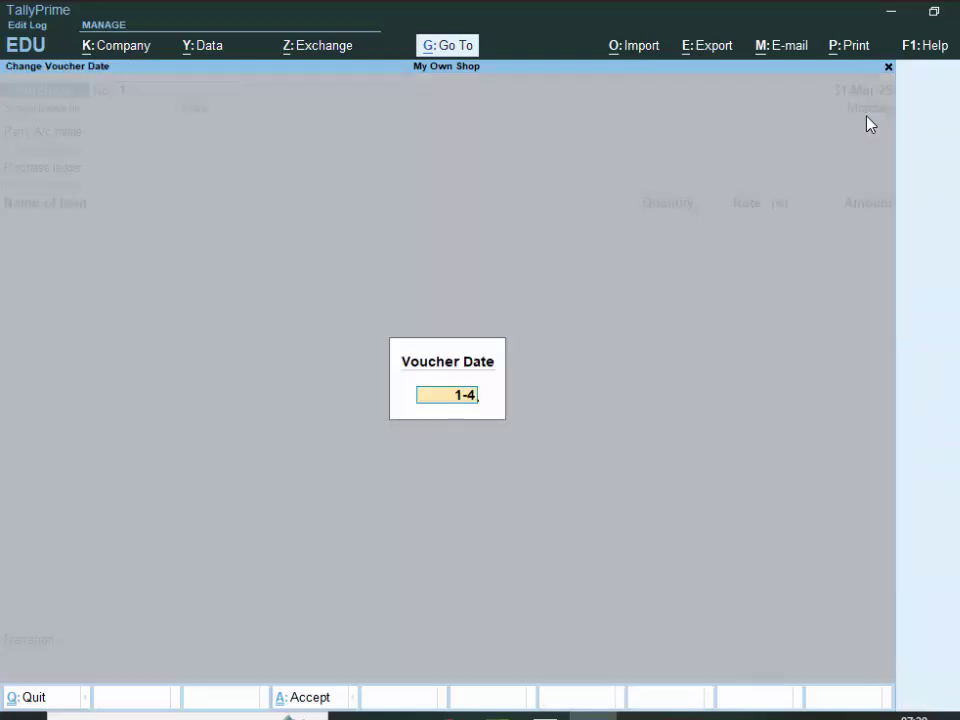
{"action": "type", "text": "024"}
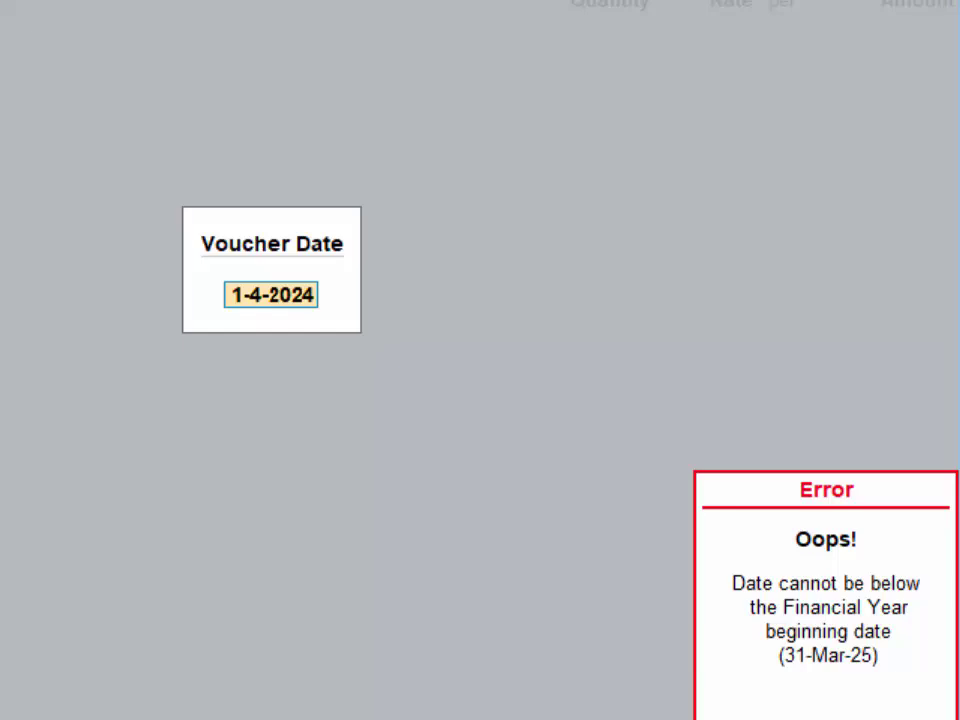
{"action": "key", "text": "BackSpace"}
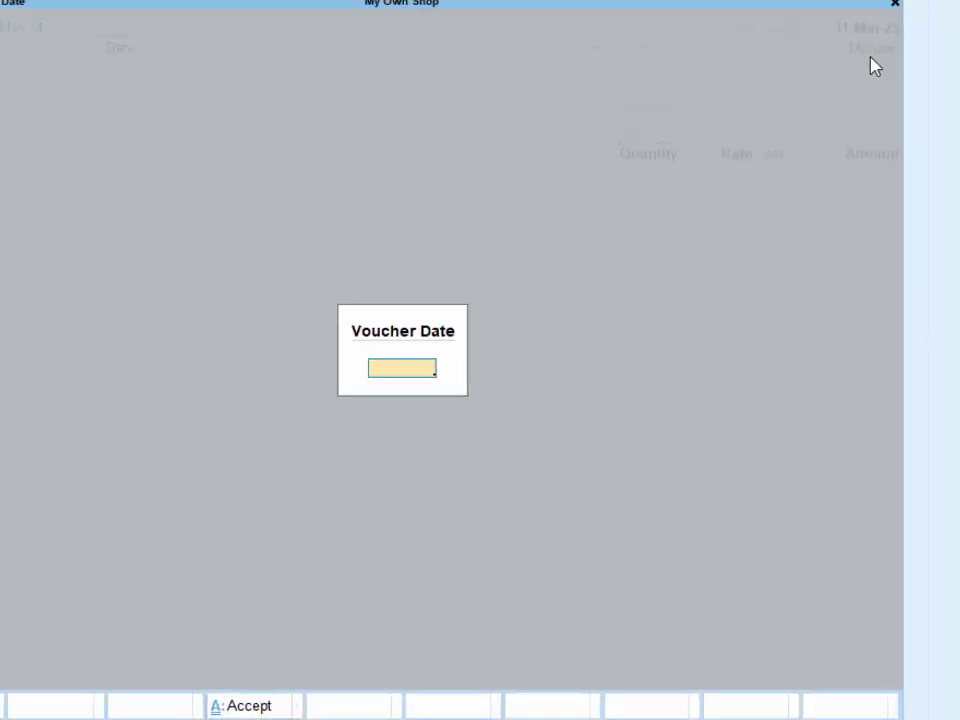
{"action": "key", "text": "Escape"}
{"action": "key", "text": "Escape"}
{"action": "key", "text": "y"}
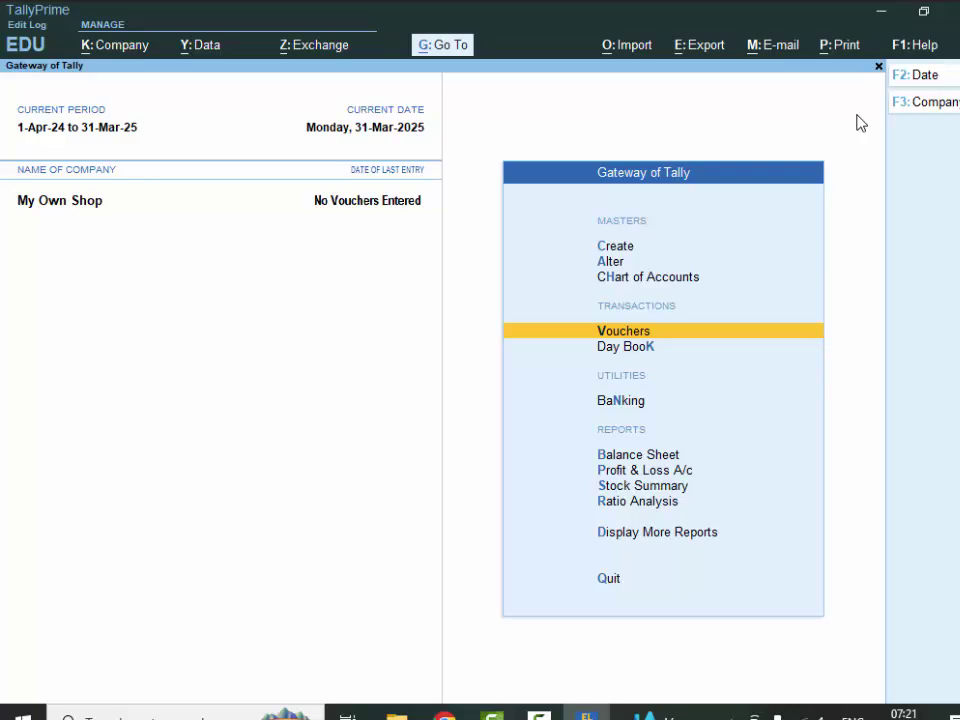
Open the company My Own Shop for alteration
{"action": "key", "text": "F3"}
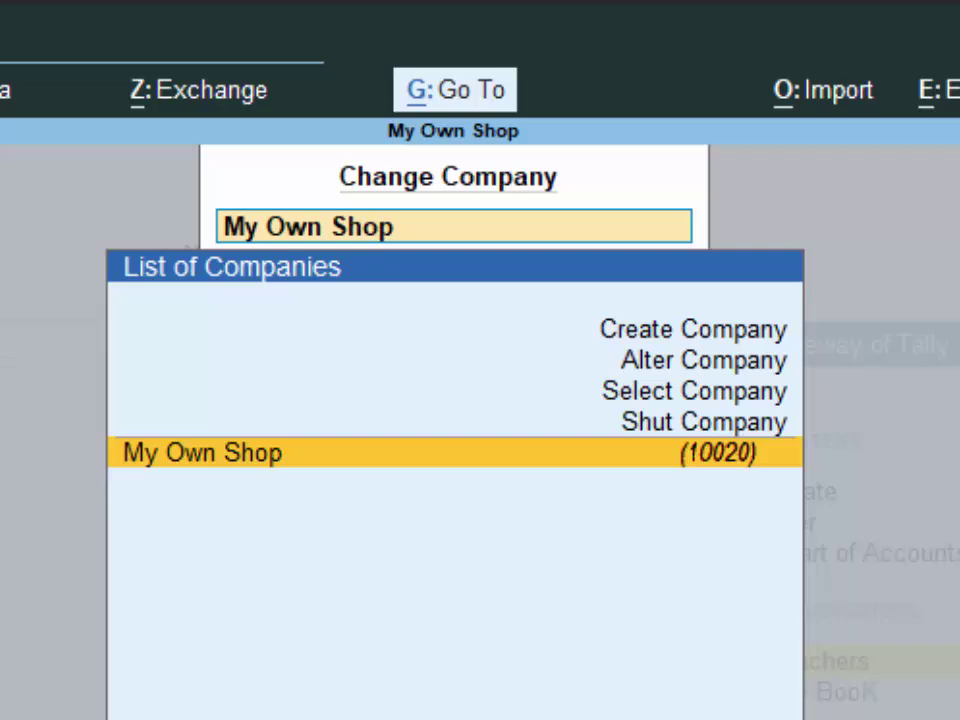
{"action": "key", "text": "Up"}
{"action": "key", "text": "Up"}
{"action": "key", "text": "Up"}
{"action": "key", "text": "Up"}
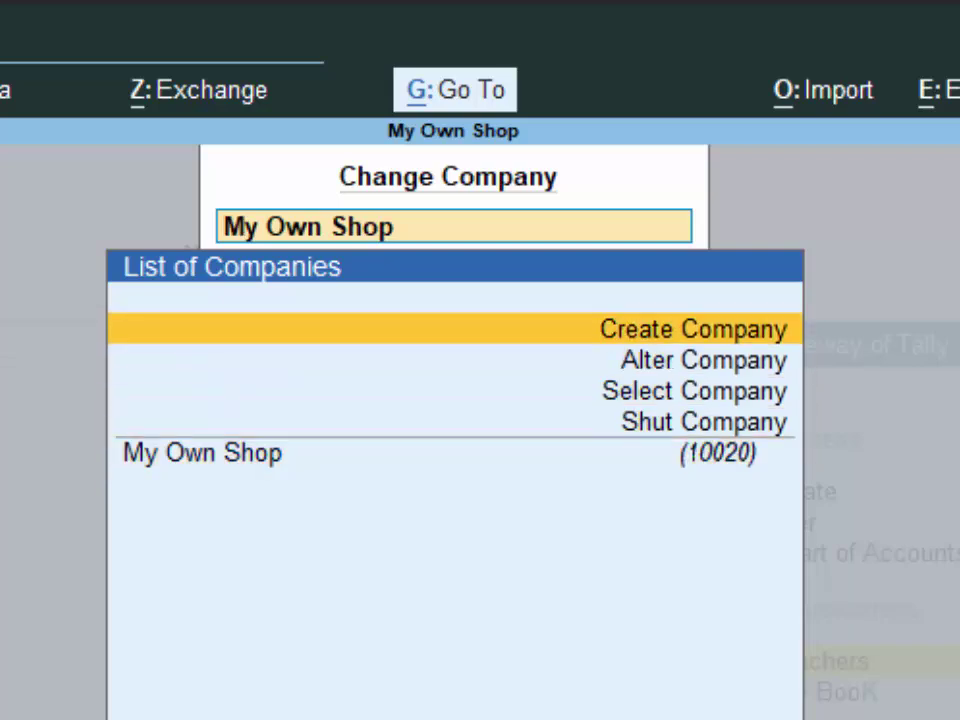
{"action": "key", "text": "Down"}
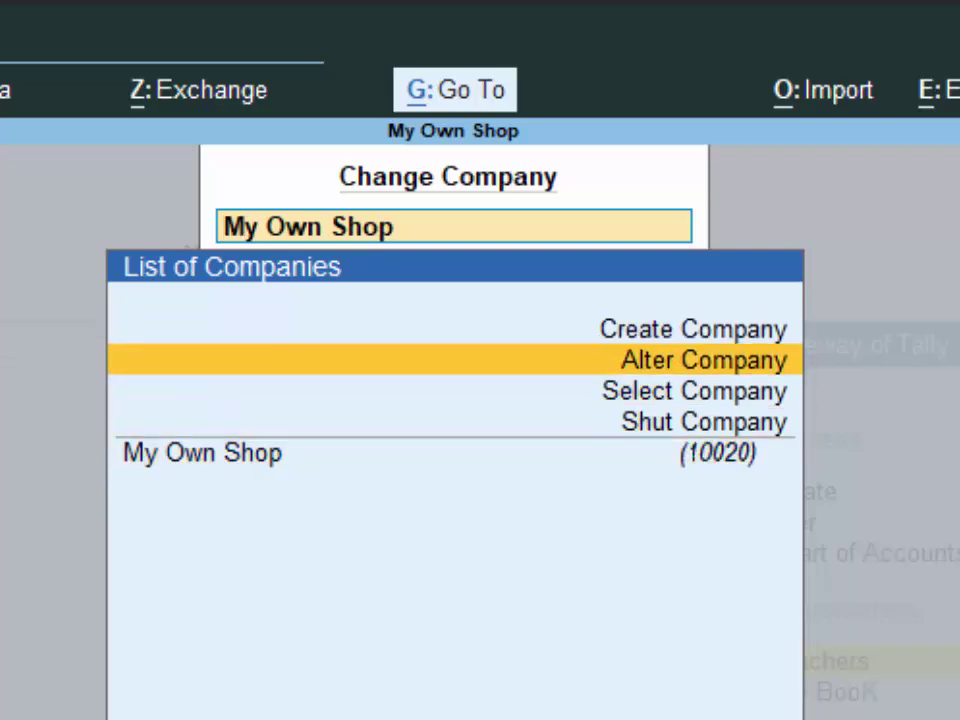
{"action": "key", "text": "Return"}
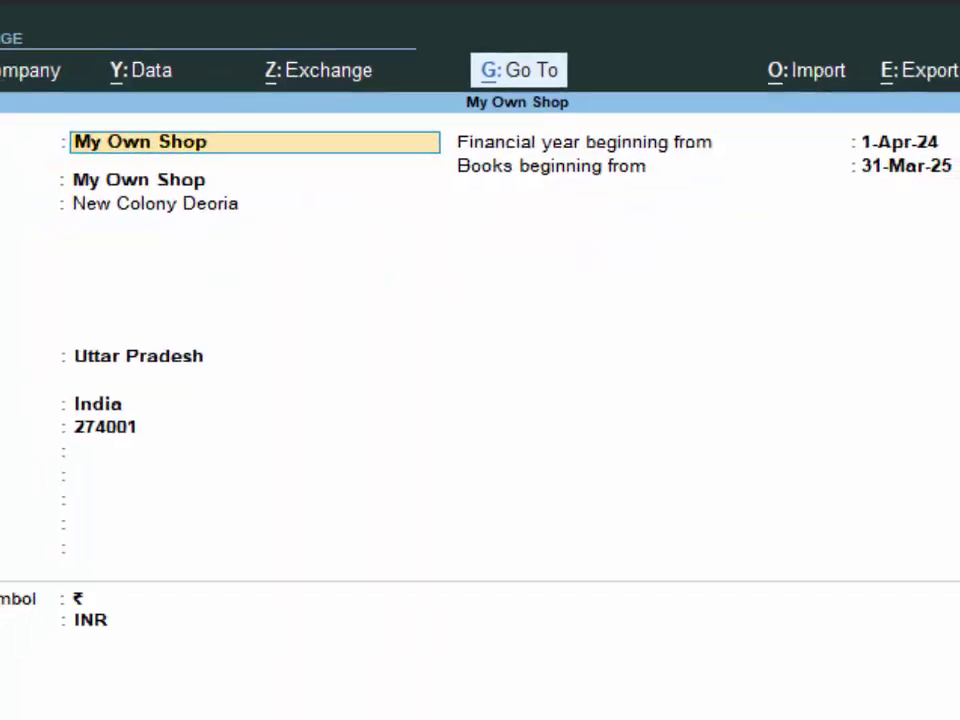
Set the company's books beginning date to 2-4-24, accept the alteration, and return to the Gateway of Tally
{"action": "key", "text": "Return"}
{"action": "key", "text": "Return"}
{"action": "key", "text": "Return"}
{"action": "key", "text": "Return"}
{"action": "key", "text": "Return"}
{"action": "key", "text": "Return"}
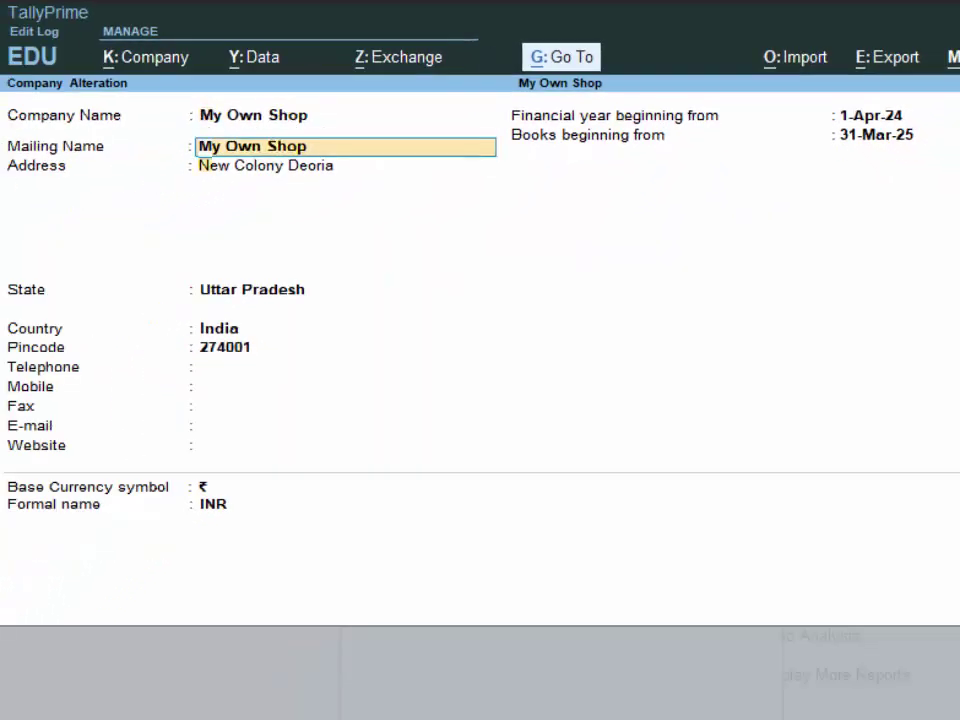
{"action": "key", "text": "Return"}
{"action": "key", "text": "Return"}
{"action": "key", "text": "Return"}
{"action": "key", "text": "Return"}
{"action": "key", "text": "Return"}
{"action": "key", "text": "Return"}
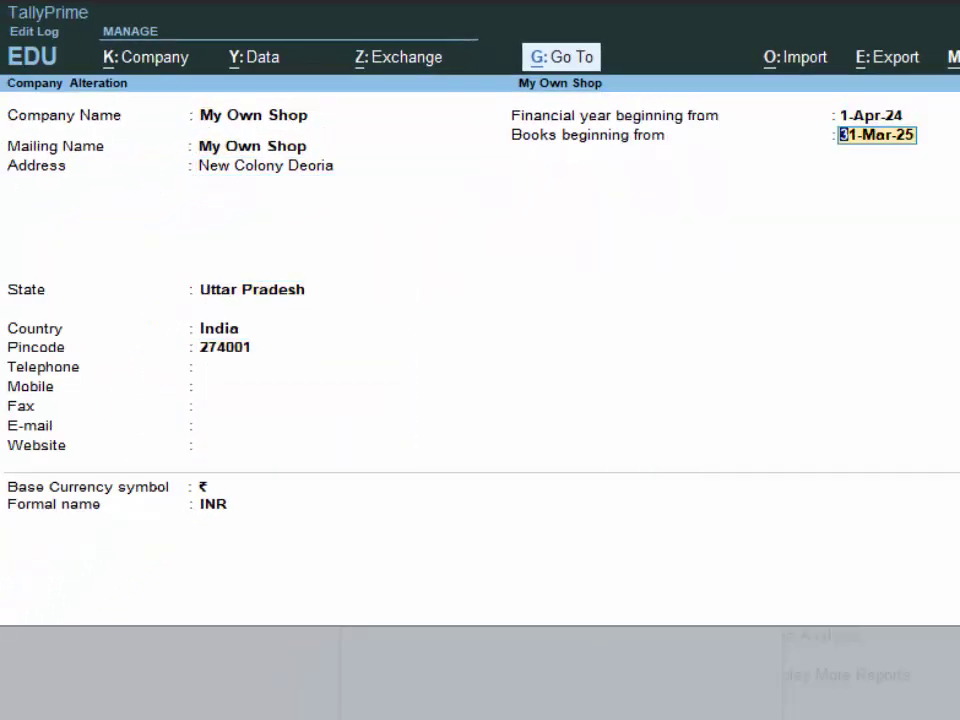
{"action": "type", "text": "2-"}
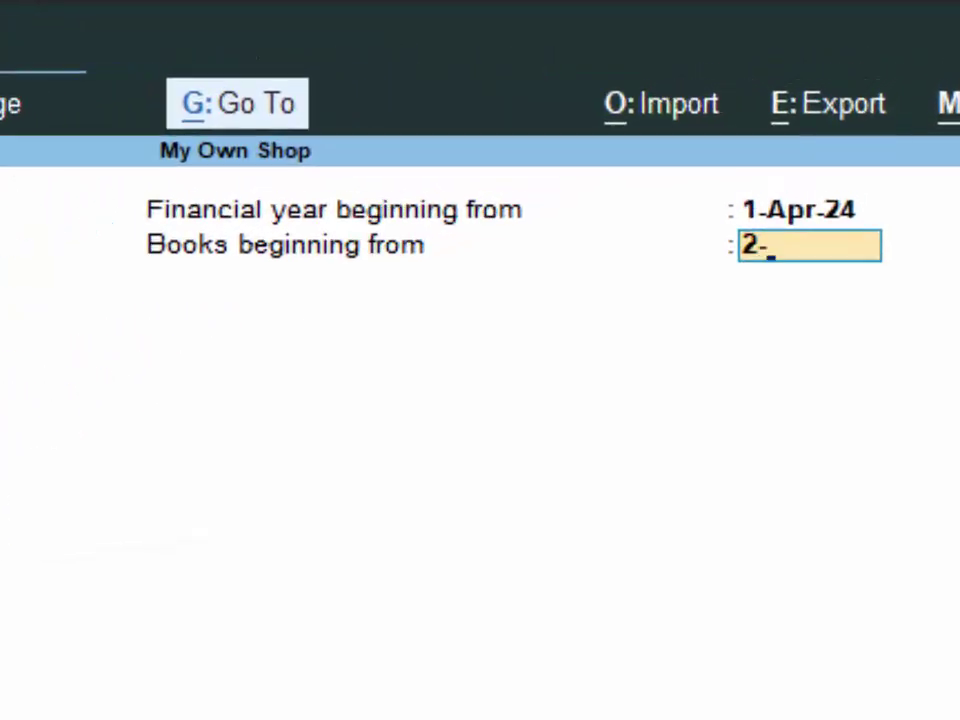
{"action": "type", "text": "4-2"}
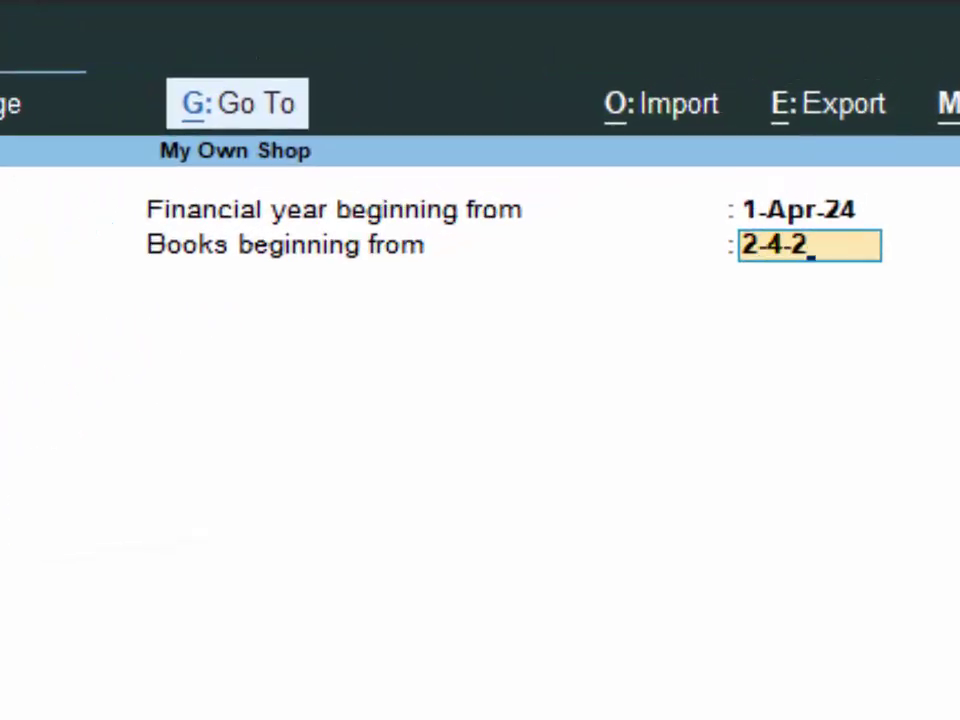
{"action": "type", "text": "4"}
{"action": "key", "text": "Return"}
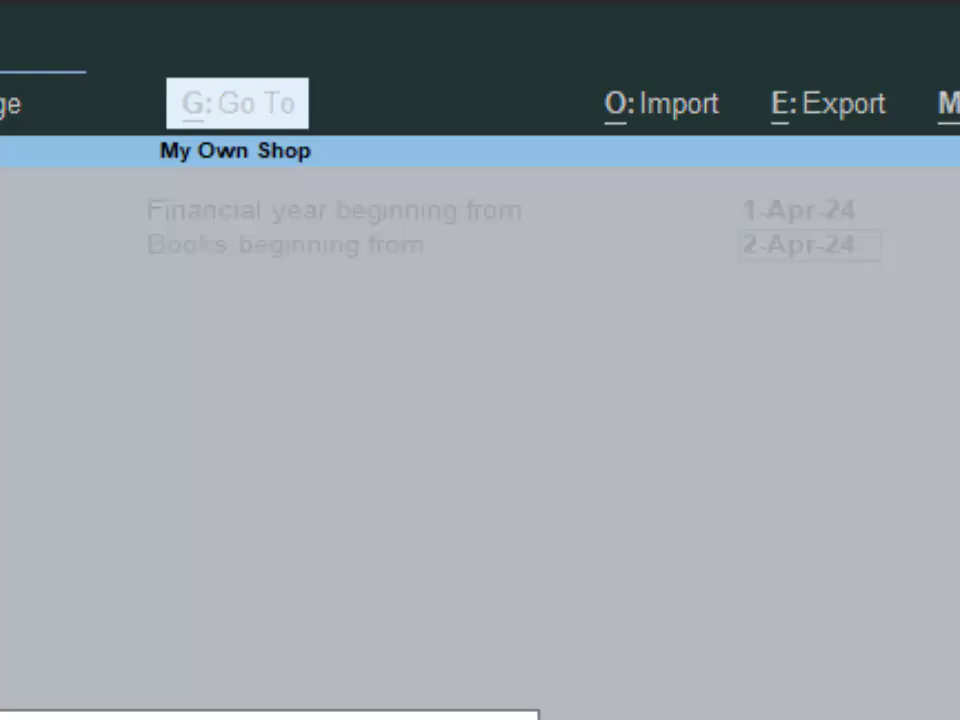
{"action": "key", "text": "Return"}
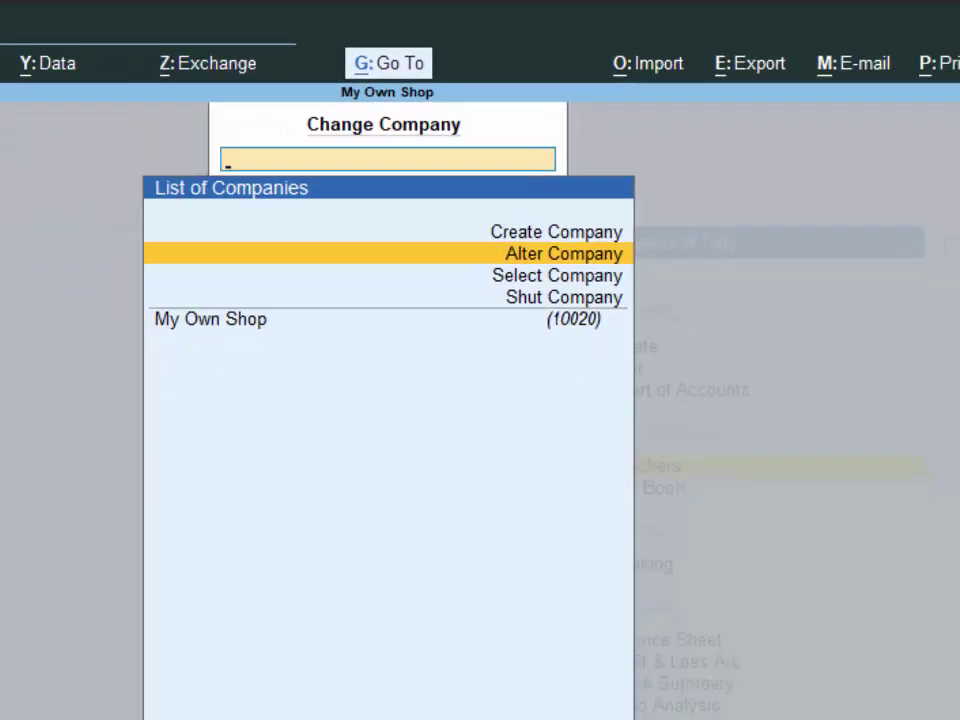
{"action": "key", "text": "Escape"}
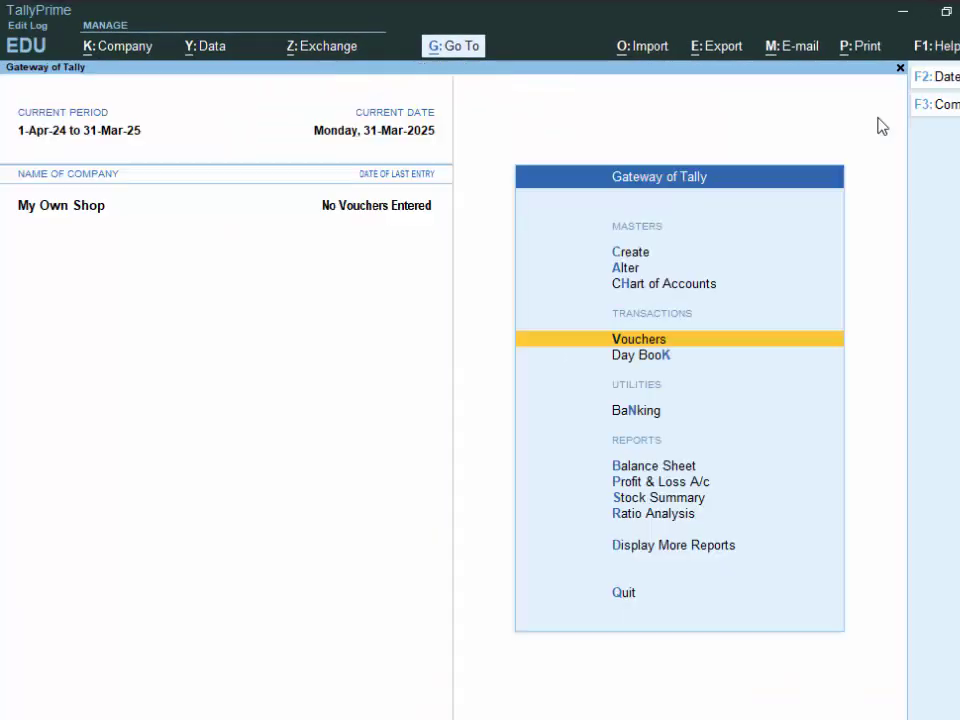
Open a new purchase voucher numbered 1 and enter 5466 as the supplier invoice number
{"action": "key", "text": "Return"}
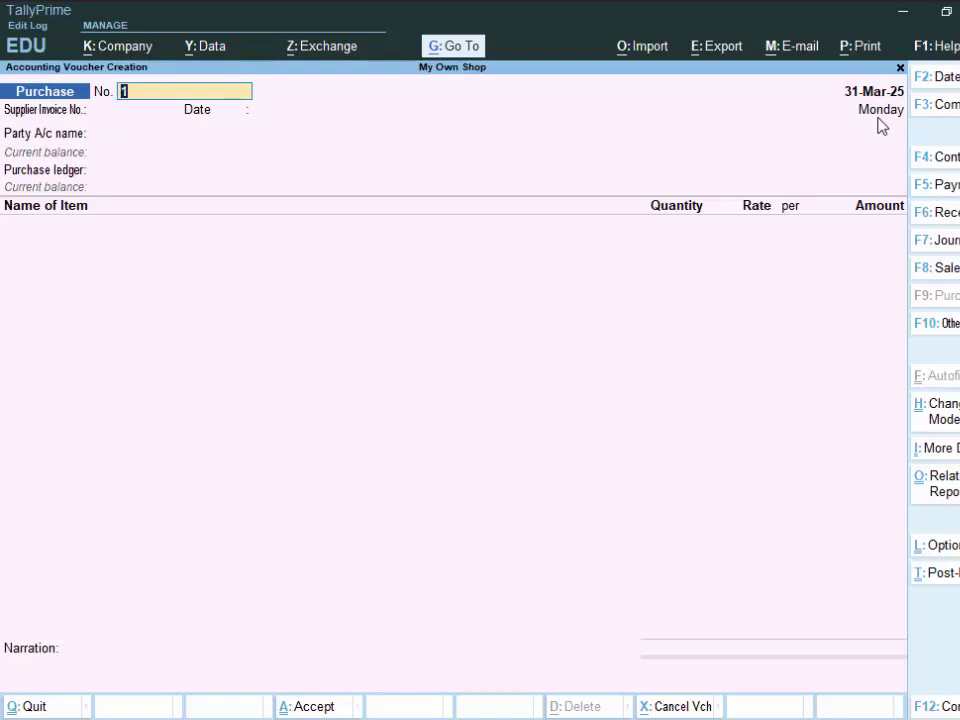
{"action": "key", "text": "Return"}
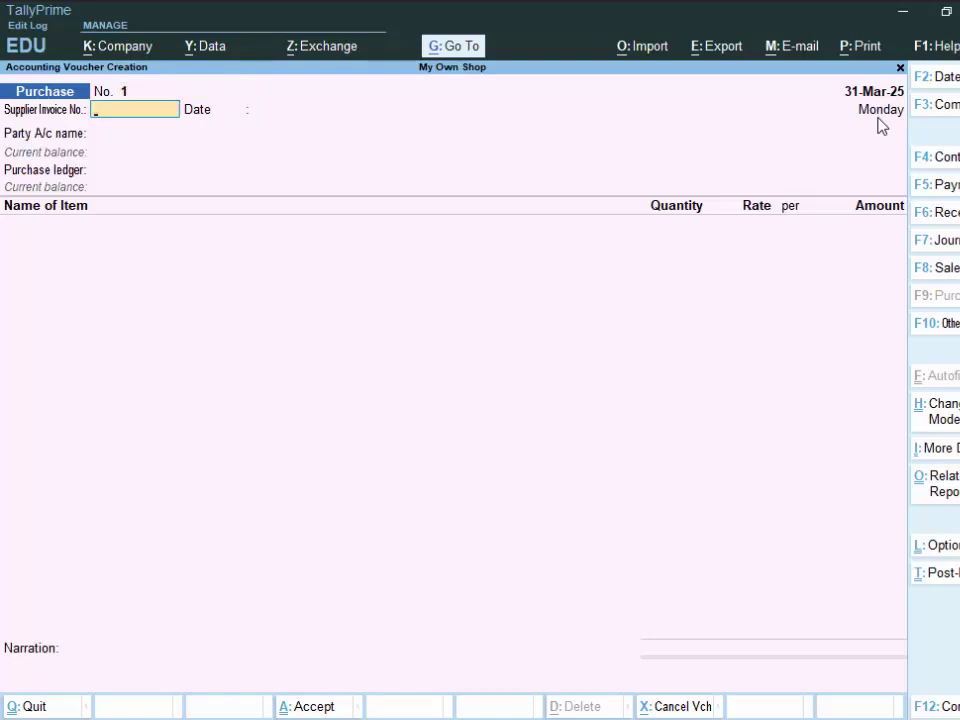
{"action": "type", "text": "5466"}
{"action": "key", "text": "Return"}
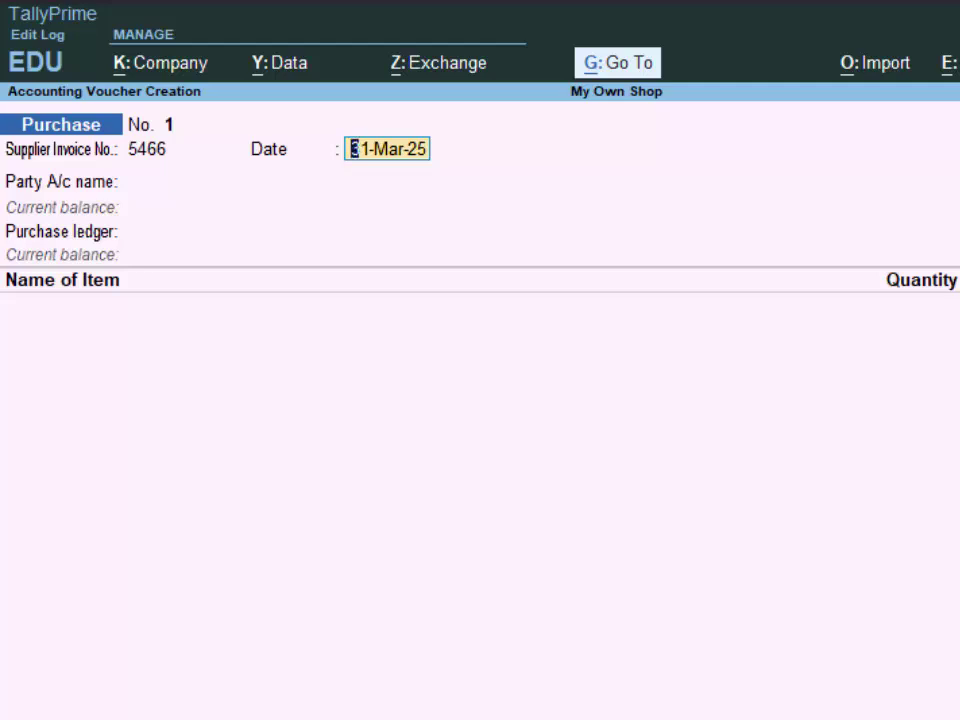
Set both the voucher date and the supplier invoice date to 2-4-24
{"action": "key", "text": "F2"}
{"action": "type", "text": "2-"}
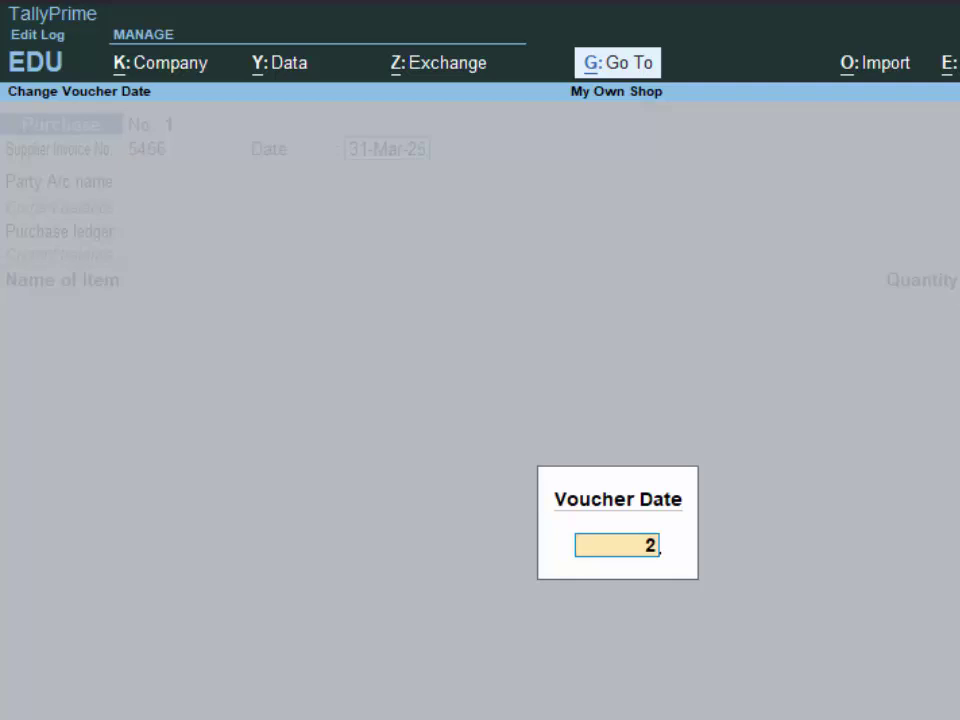
{"action": "type", "text": "4-24"}
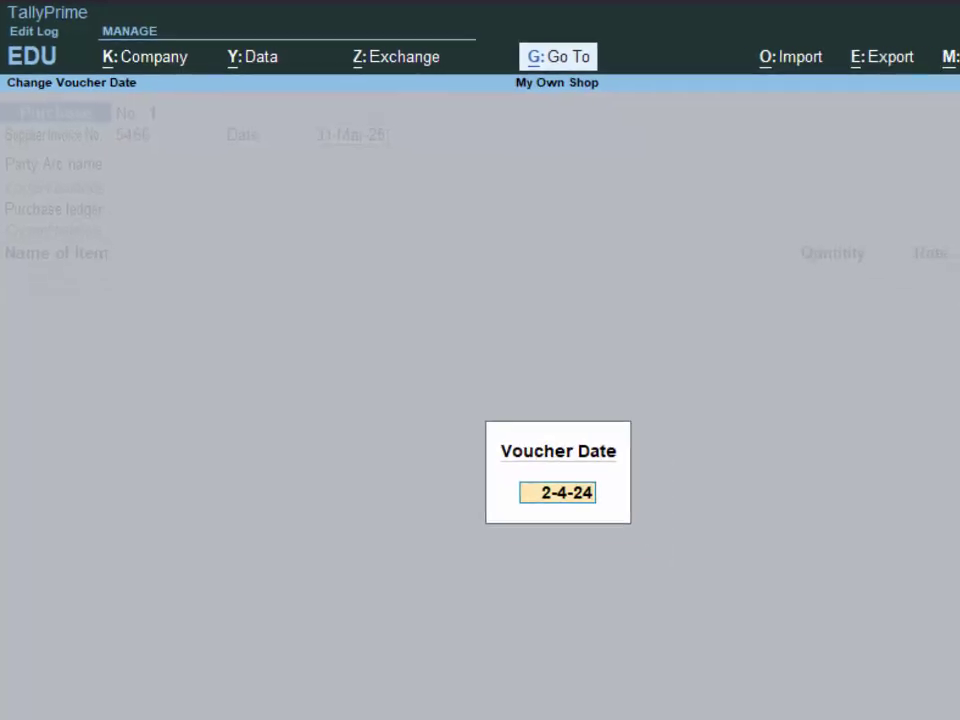
{"action": "key", "text": "Return"}
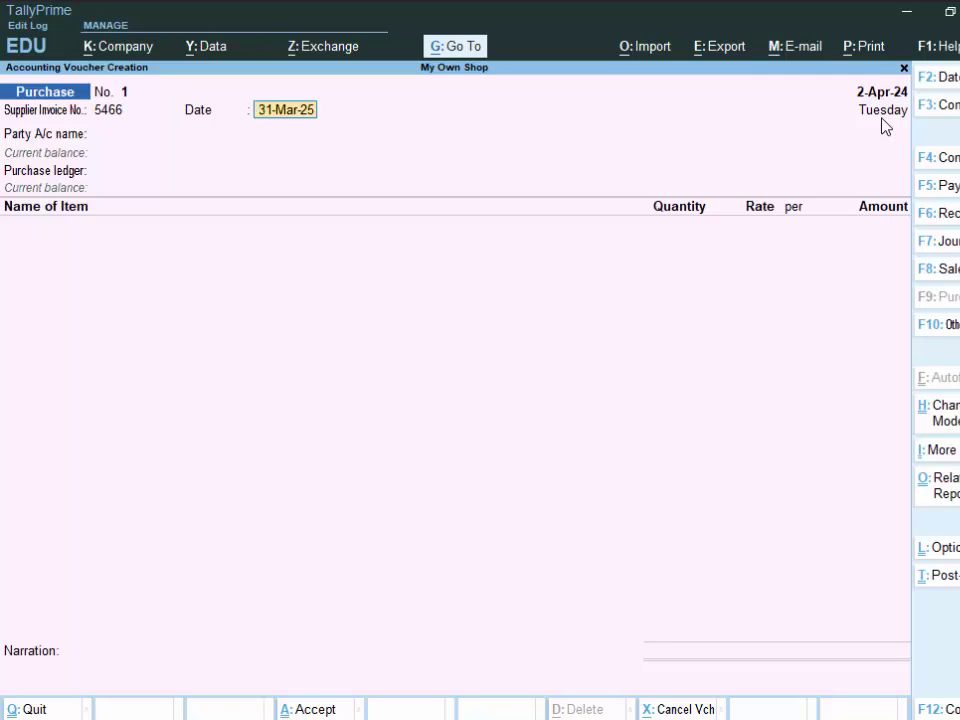
{"action": "type", "text": "2-4"}
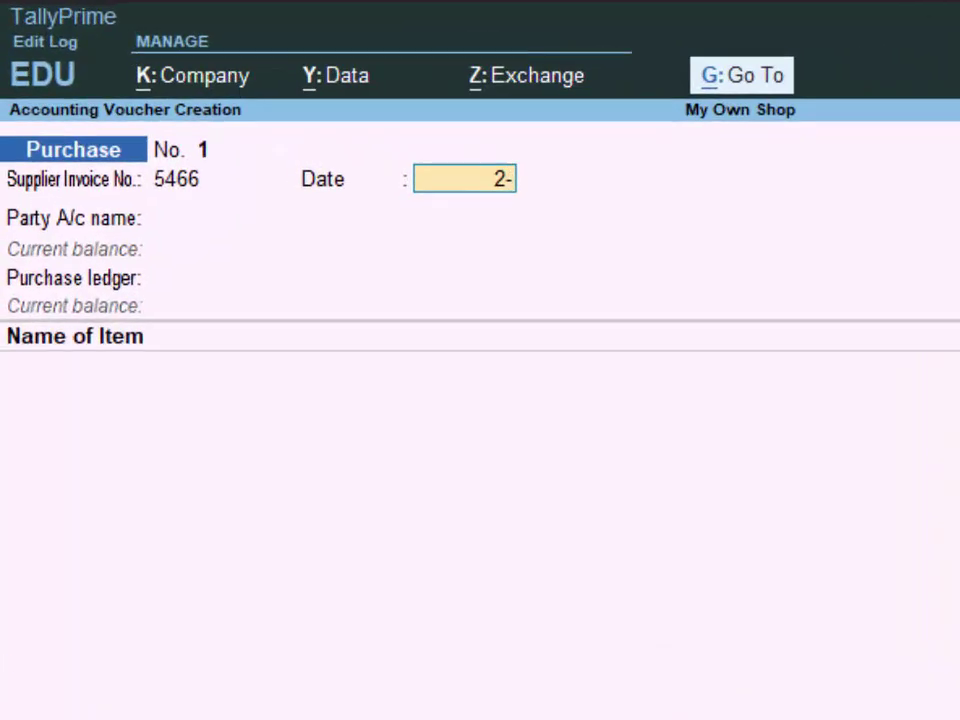
{"action": "type", "text": "-24"}
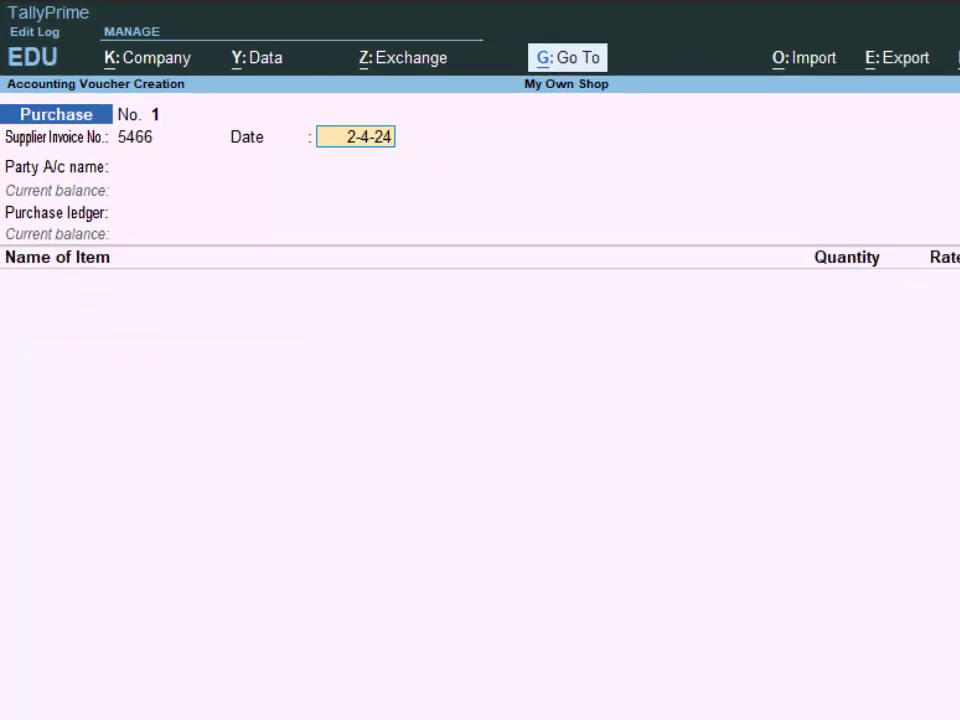
{"action": "key", "text": "Return"}
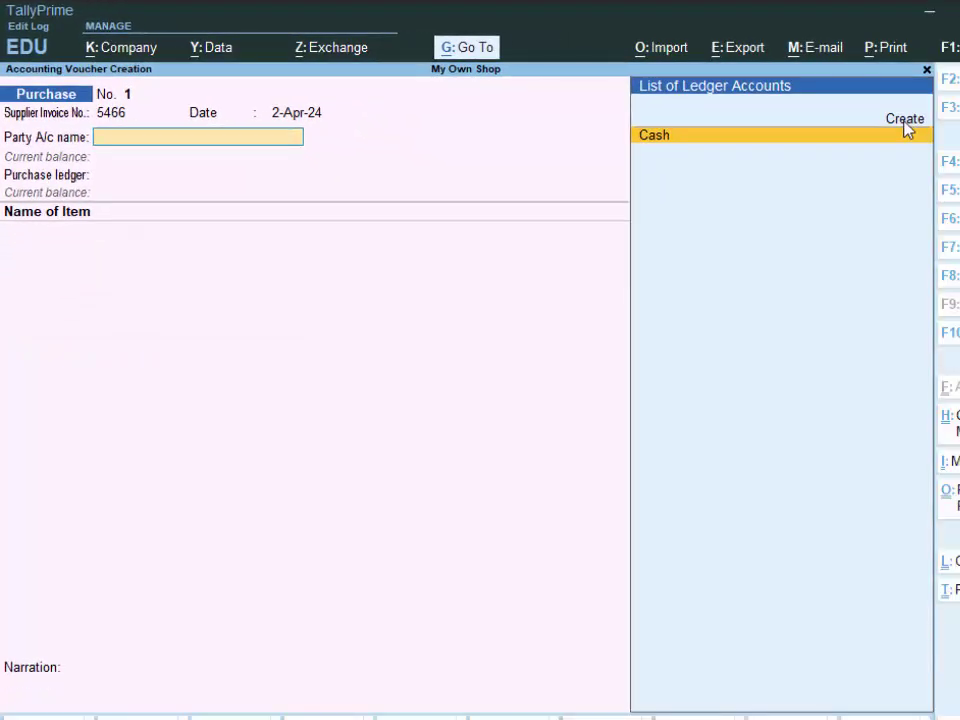
Start a new party ledger named Sumit & Store from the voucher's party account field, without an alias
{"action": "left_click", "coordinate": [905, 122]}
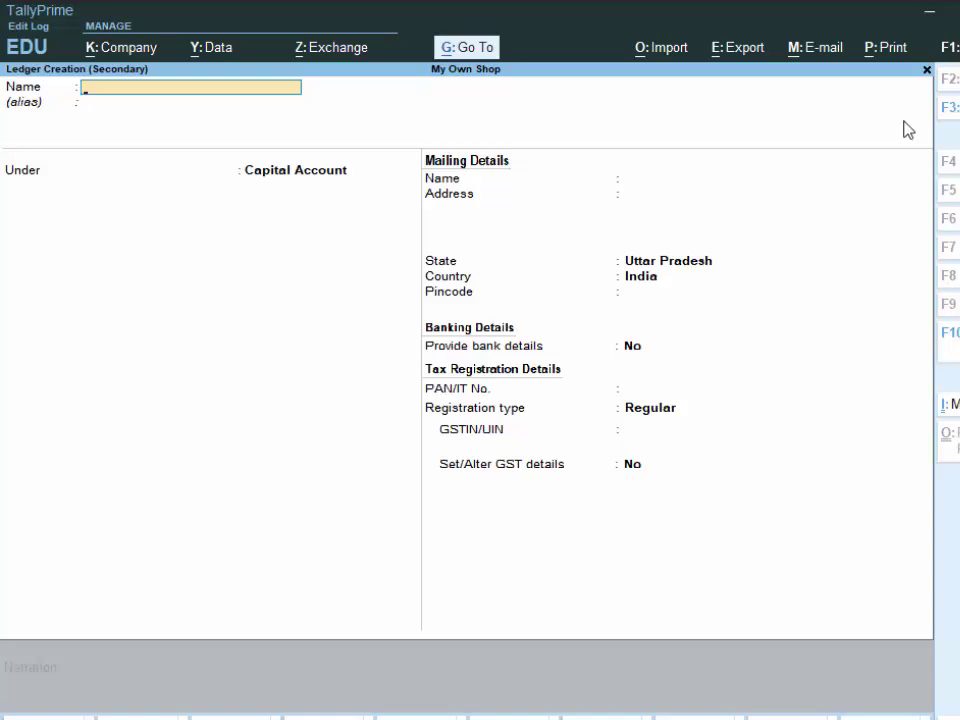
{"action": "type", "text": "Sumit"}
{"action": "type", "text": " & "}
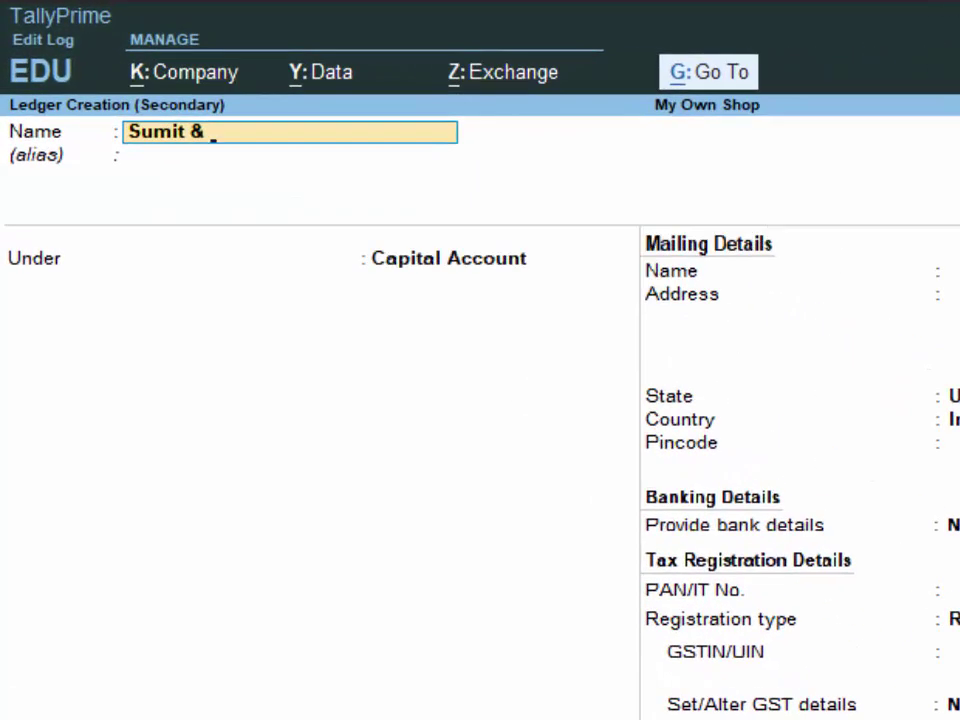
{"action": "type", "text": "Store"}
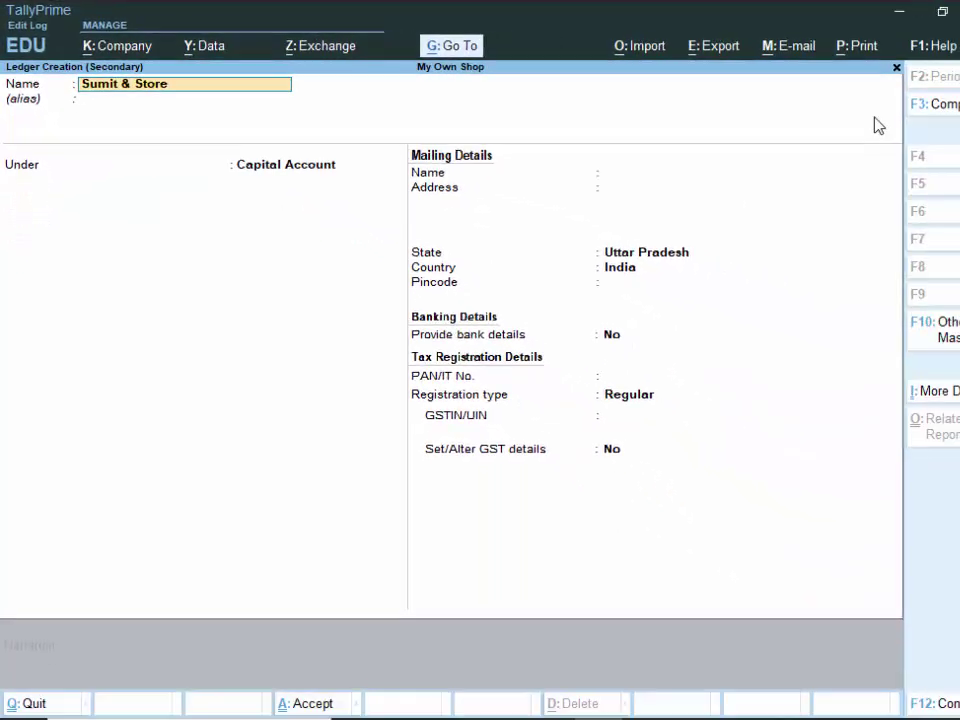
{"action": "key", "text": "Return"}
{"action": "key", "text": "Return"}
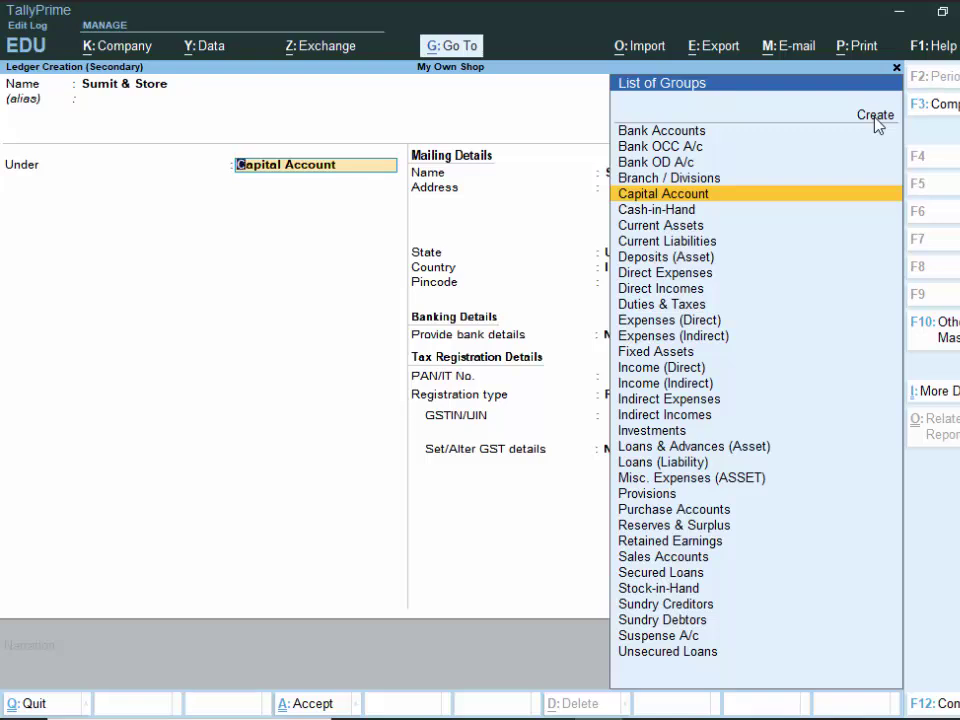
Place the Sumit & Store ledger under Sundry Creditors, keeping bill-by-bill balances on and the credit period and limit blank
{"action": "type", "text": "S"}
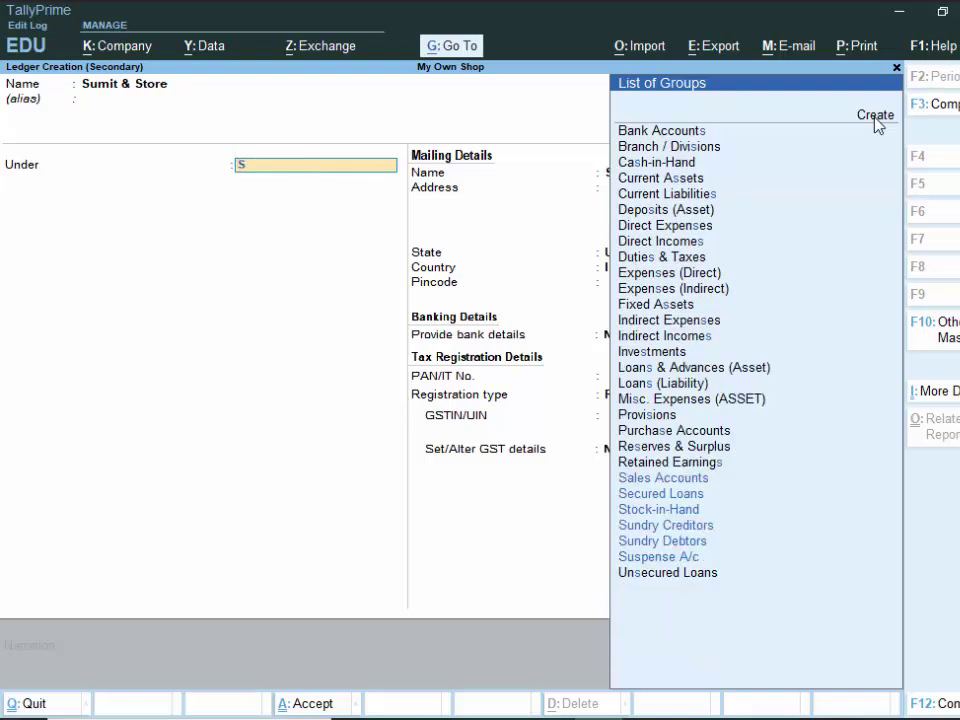
{"action": "key", "text": "Down"}
{"action": "key", "text": "Down"}
{"action": "key", "text": "Down"}
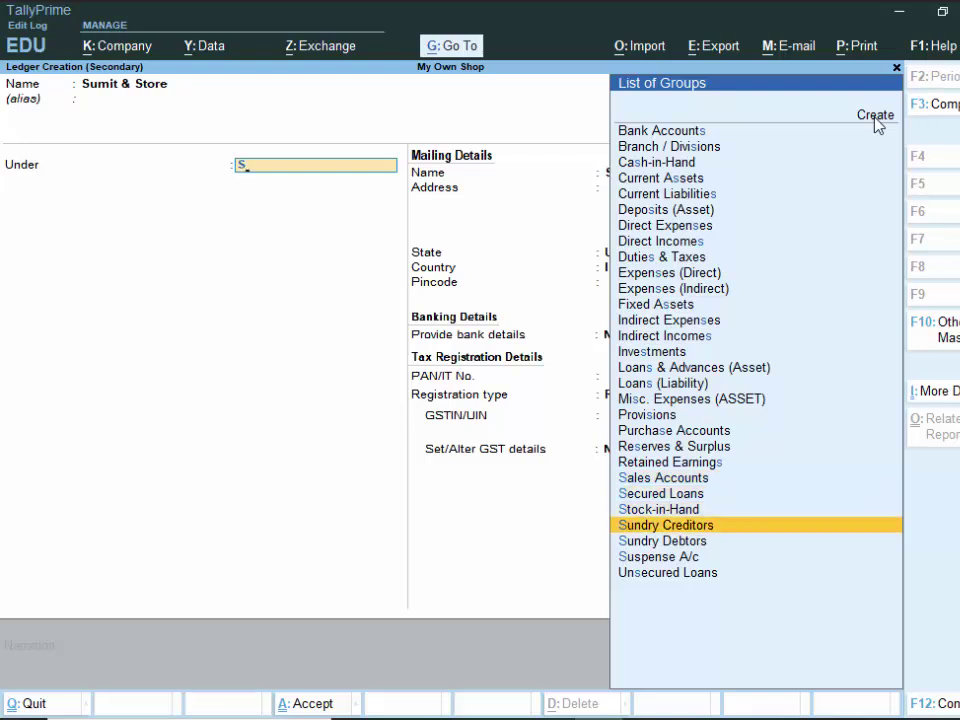
{"action": "key", "text": "Return"}
{"action": "key", "text": "Return"}
{"action": "key", "text": "Return"}
{"action": "key", "text": "Return"}
{"action": "key", "text": "Return"}
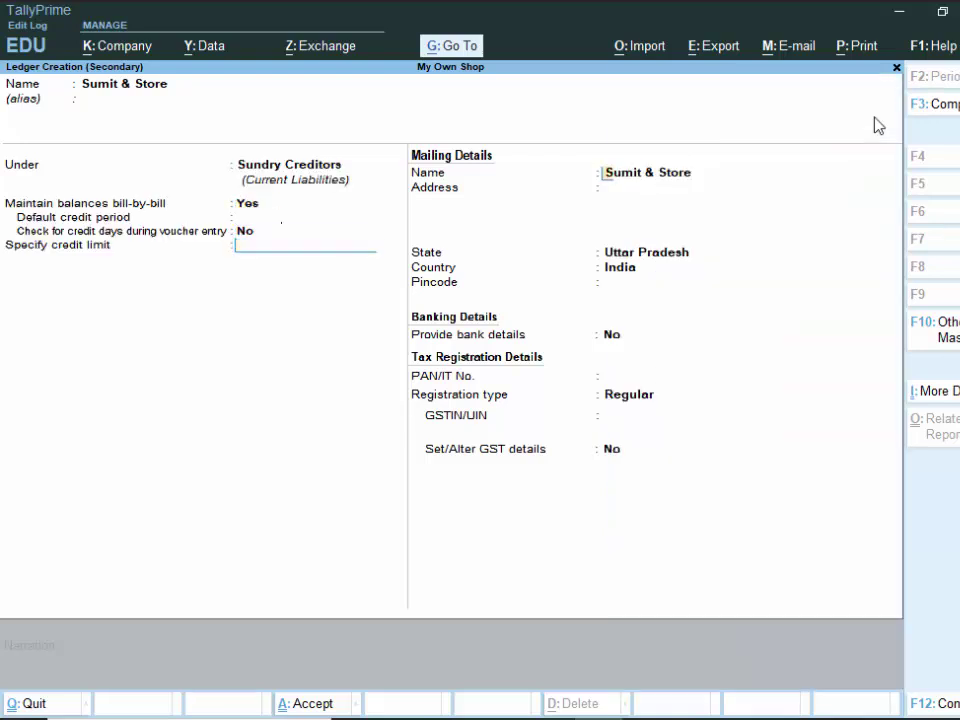
Keep the ledger's mailing details with state Uttar Pradesh and country India, leaving address, pincode, bank details and PAN unset
{"action": "key", "text": "Return"}
{"action": "key", "text": "Return"}
{"action": "key", "text": "Return"}
{"action": "key", "text": "Return"}
{"action": "key", "text": "Return"}
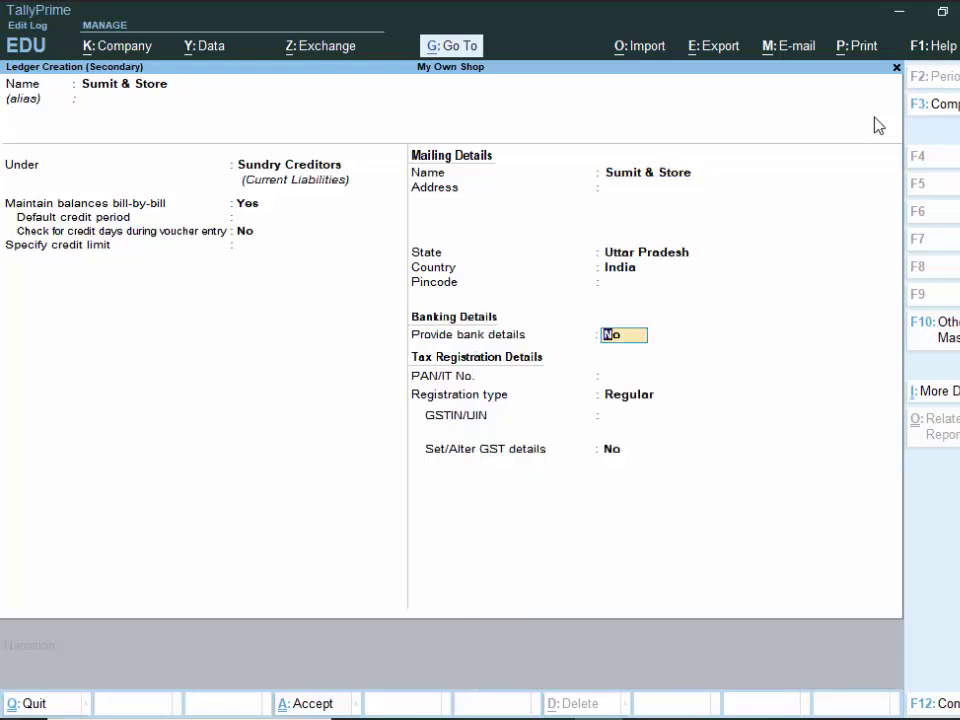
{"action": "key", "text": "BackSpace"}
{"action": "key", "text": "BackSpace"}
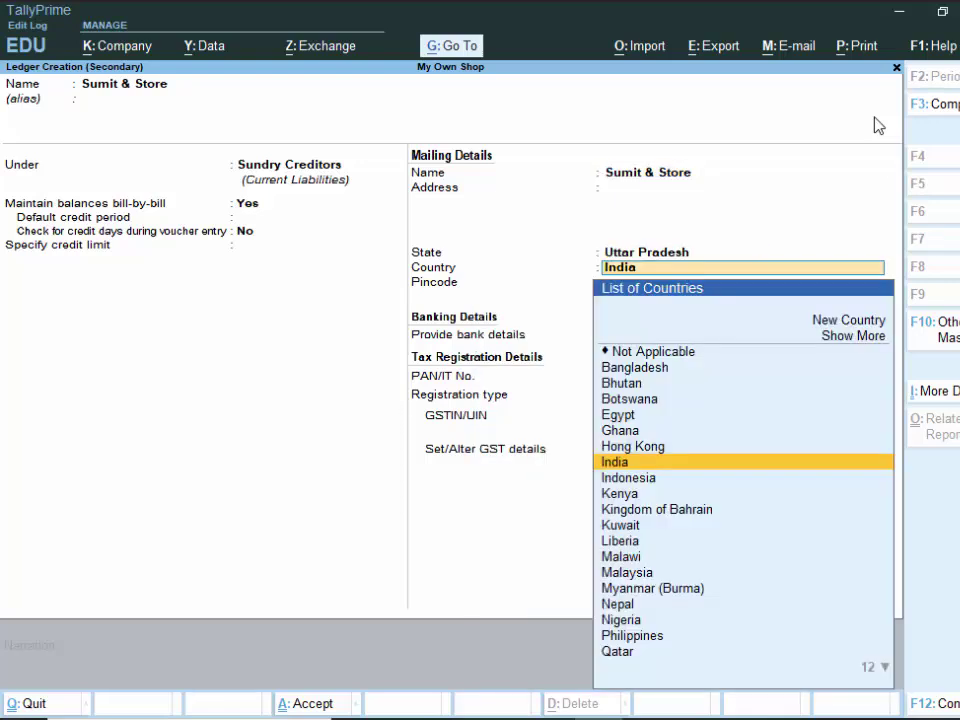
{"action": "key", "text": "Return"}
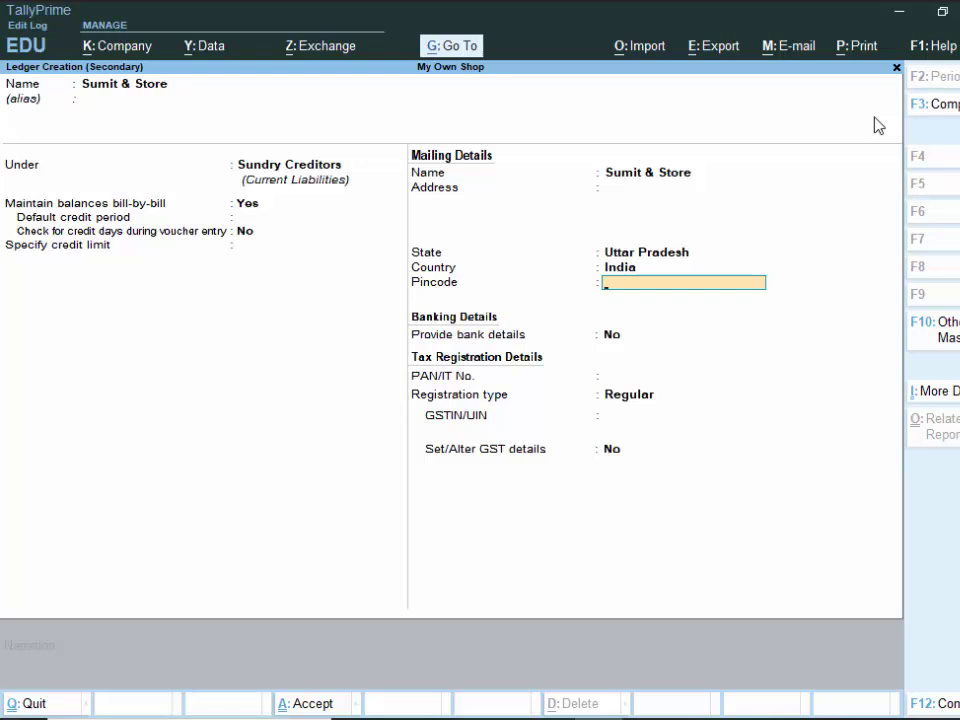
{"action": "key", "text": "BackSpace"}
{"action": "key", "text": "BackSpace"}
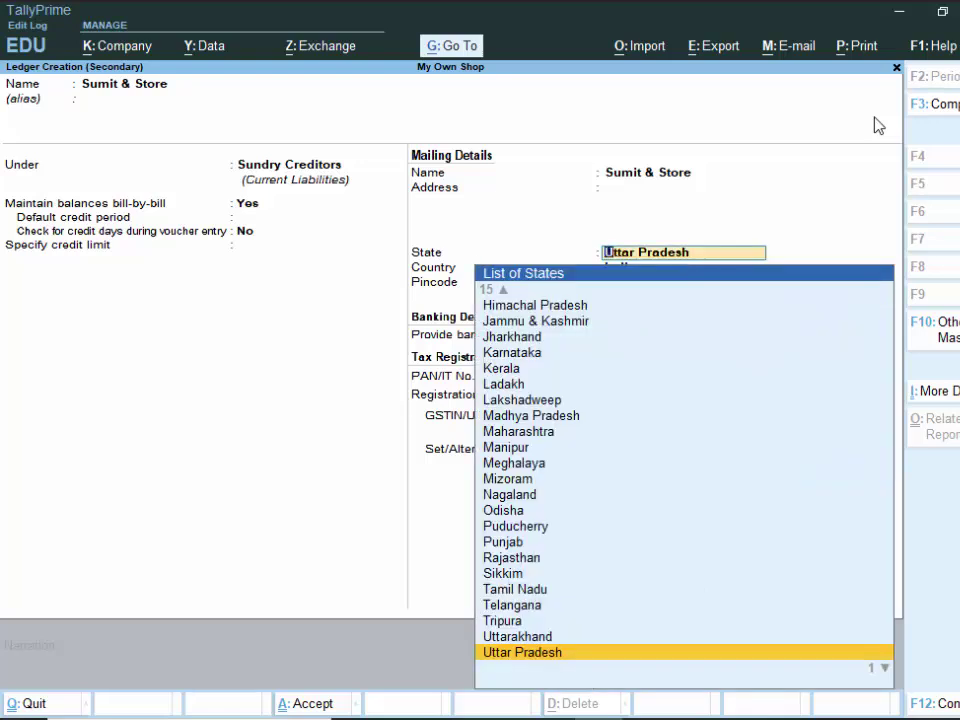
{"action": "key", "text": "Return"}
{"action": "key", "text": "Return"}
{"action": "key", "text": "Return"}
{"action": "key", "text": "Return"}
{"action": "key", "text": "Return"}
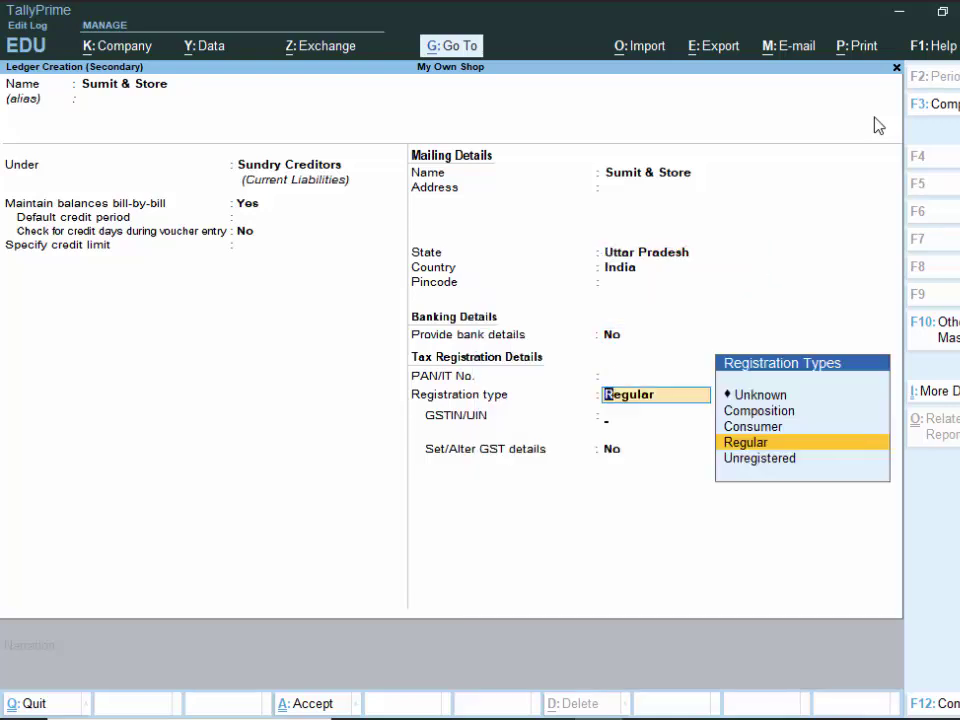
Keep the supplier's registration type as Regular with no GSTIN or extra GST details, and save the ledger
{"action": "key", "text": "Return"}
{"action": "key", "text": "Return"}
{"action": "key", "text": "Return"}
{"action": "key", "text": "Return"}
{"action": "key", "text": "Return"}
{"action": "key", "text": "Return"}
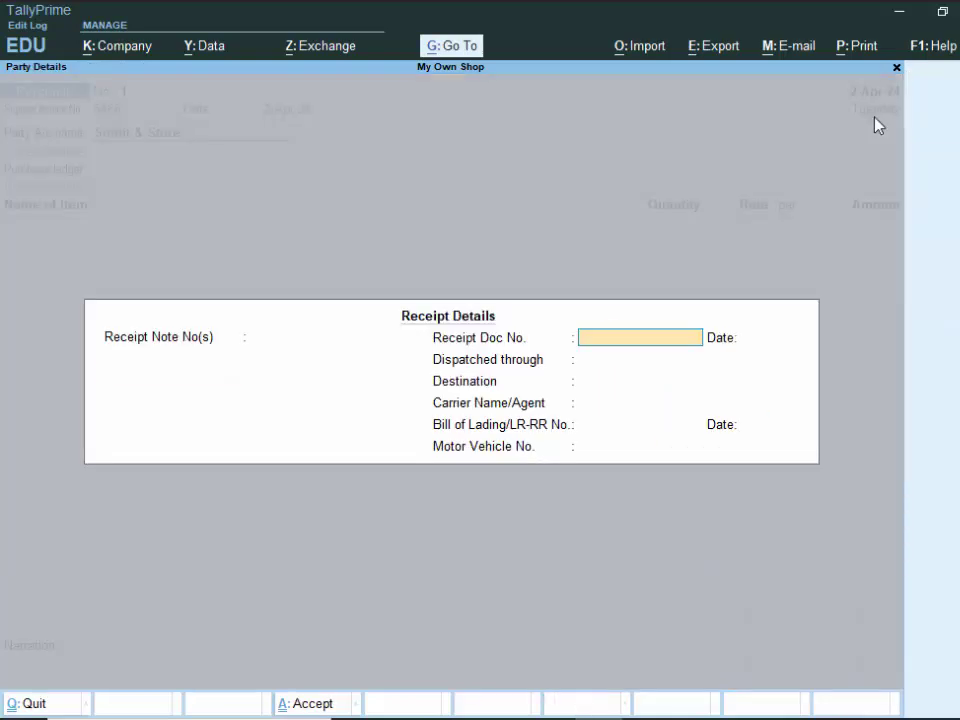
Leave the receipt details blank and accept the voucher's party details with Sumit & Store as supplier
{"action": "key", "text": "Return"}
{"action": "key", "text": "Return"}
{"action": "key", "text": "Return"}
{"action": "key", "text": "Return"}
{"action": "key", "text": "Return"}
{"action": "key", "text": "Return"}
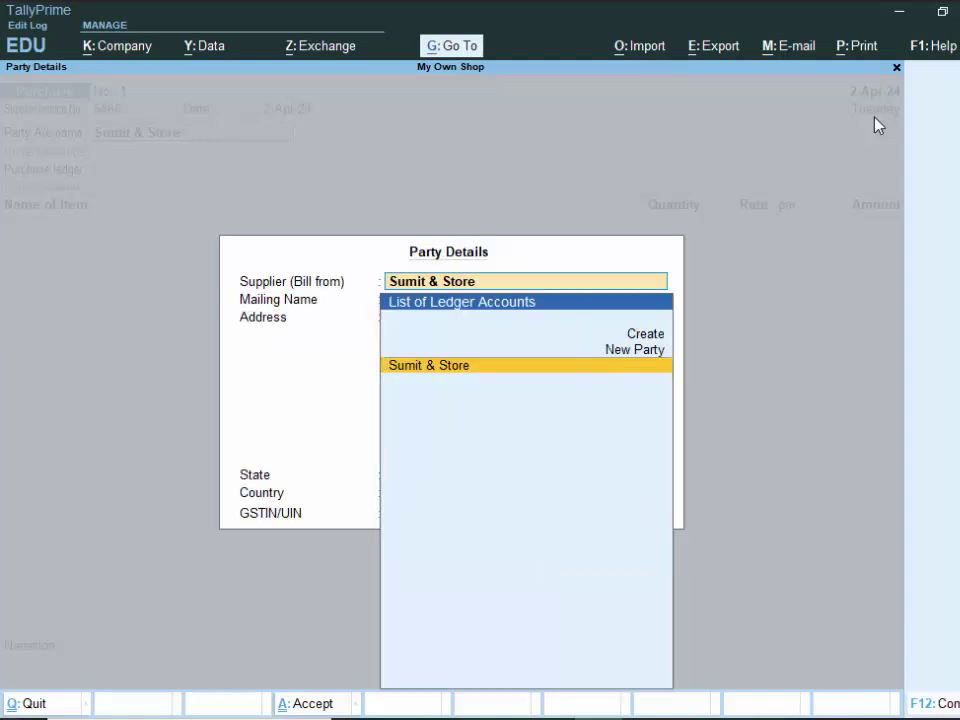
{"action": "key", "text": "Return"}
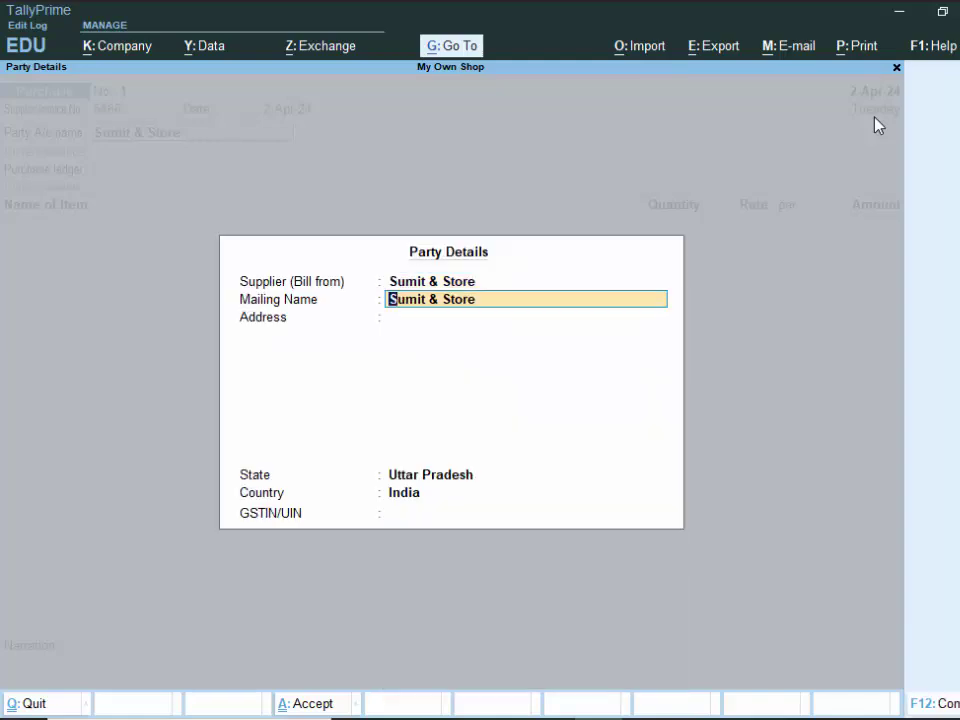
{"action": "key", "text": "Return"}
{"action": "key", "text": "Return"}
{"action": "key", "text": "Return"}
{"action": "key", "text": "Return"}
{"action": "key", "text": "Return"}
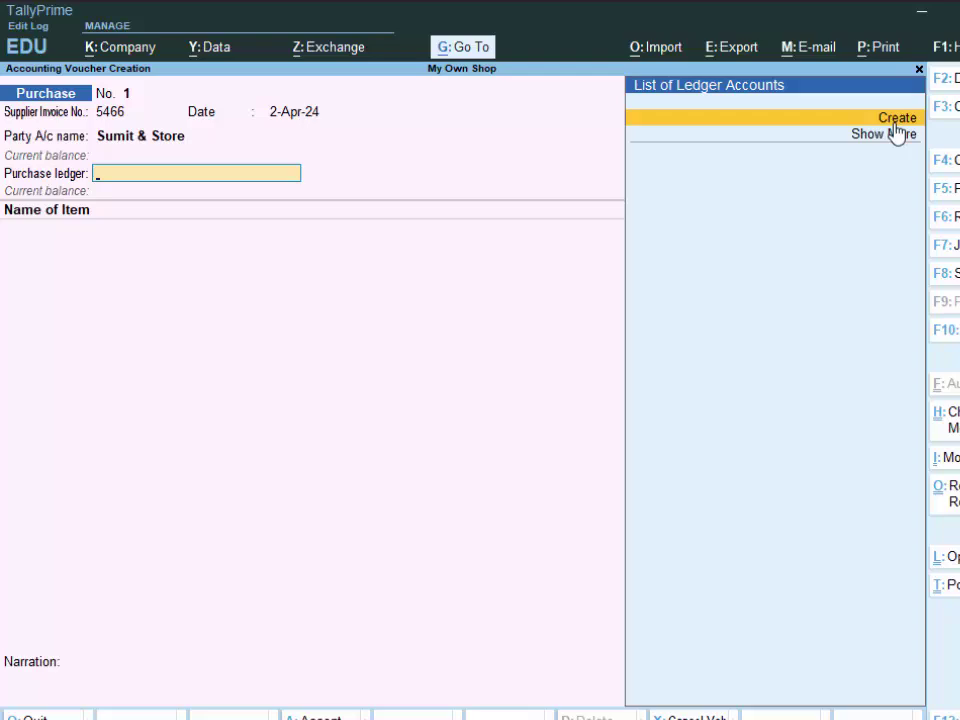
Start a new ledger named Purchase A/c from the voucher's purchase ledger field, without an alias
{"action": "left_click", "coordinate": [897, 124]}
{"action": "type", "text": "P"}
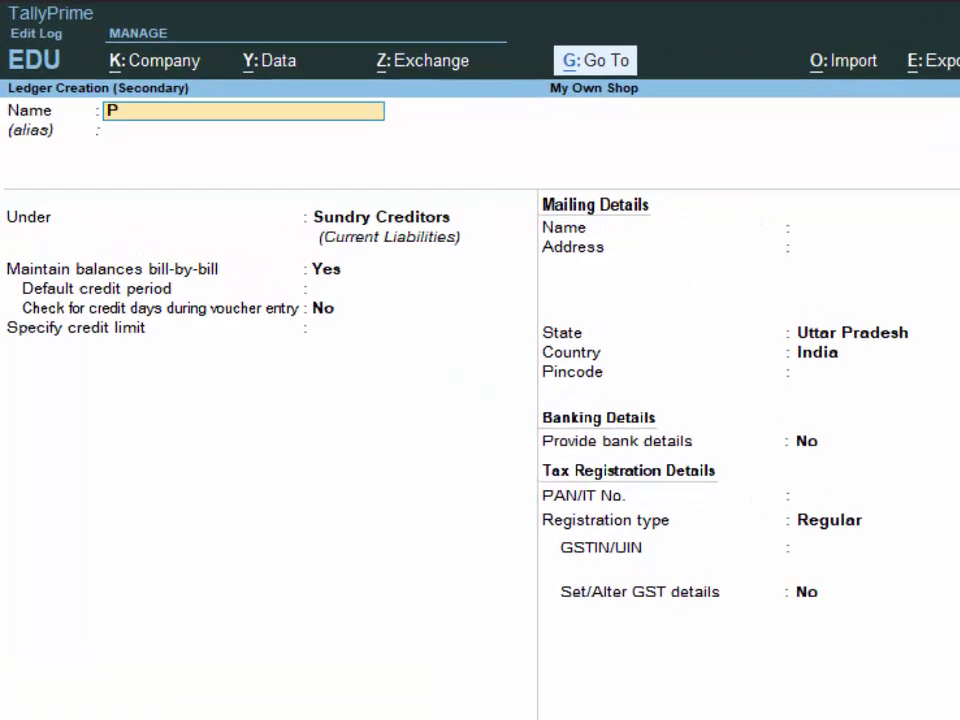
{"action": "type", "text": "urchase a/c"}
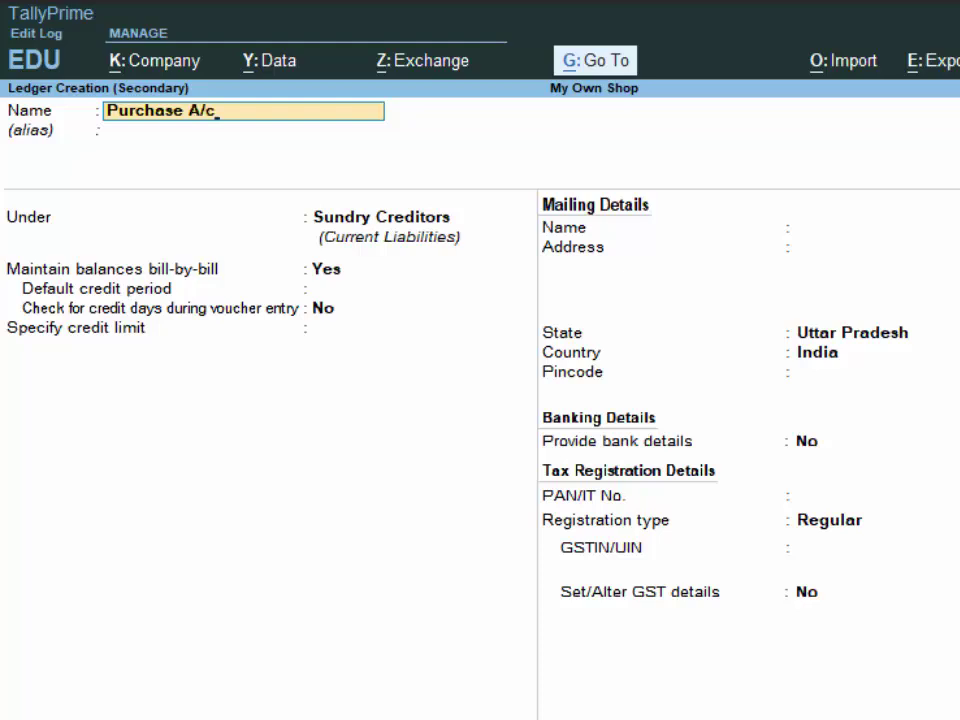
{"action": "key", "text": "Return"}
{"action": "key", "text": "Return"}
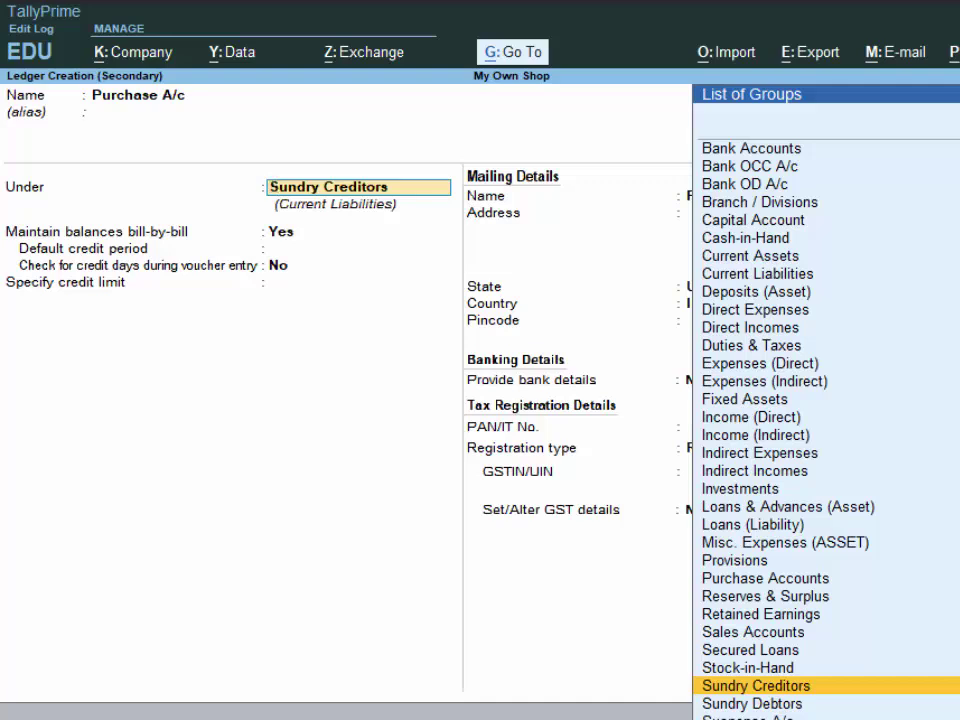
Place Purchase A/c under Purchase Accounts, keep its default GST settings, and save it as the voucher's purchase ledger
{"action": "type", "text": "P"}
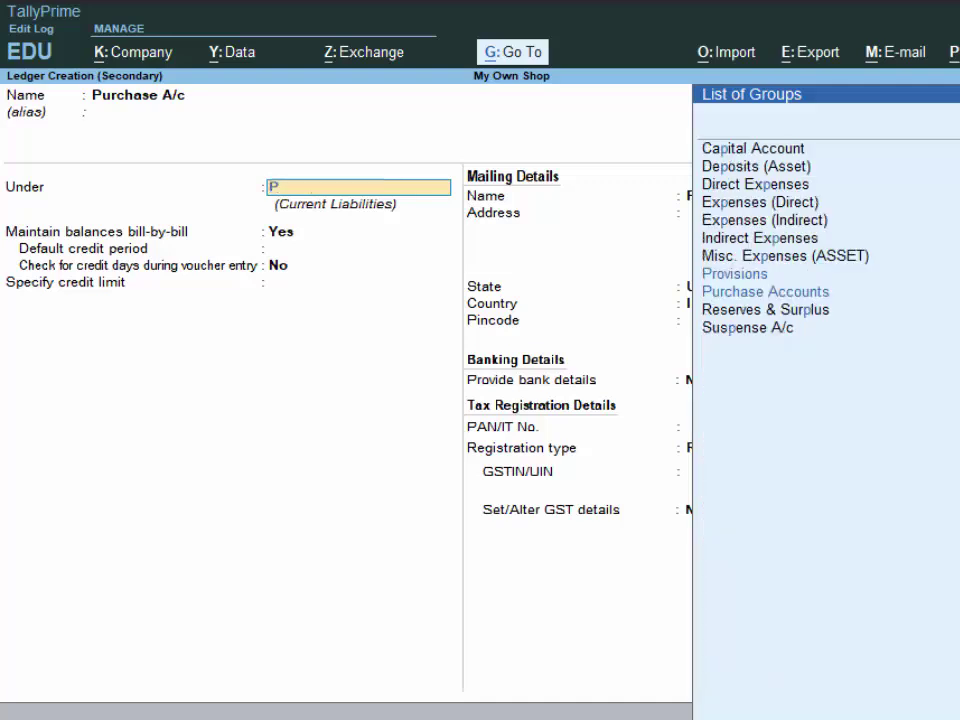
{"action": "key", "text": "Down"}
{"action": "key", "text": "Down"}
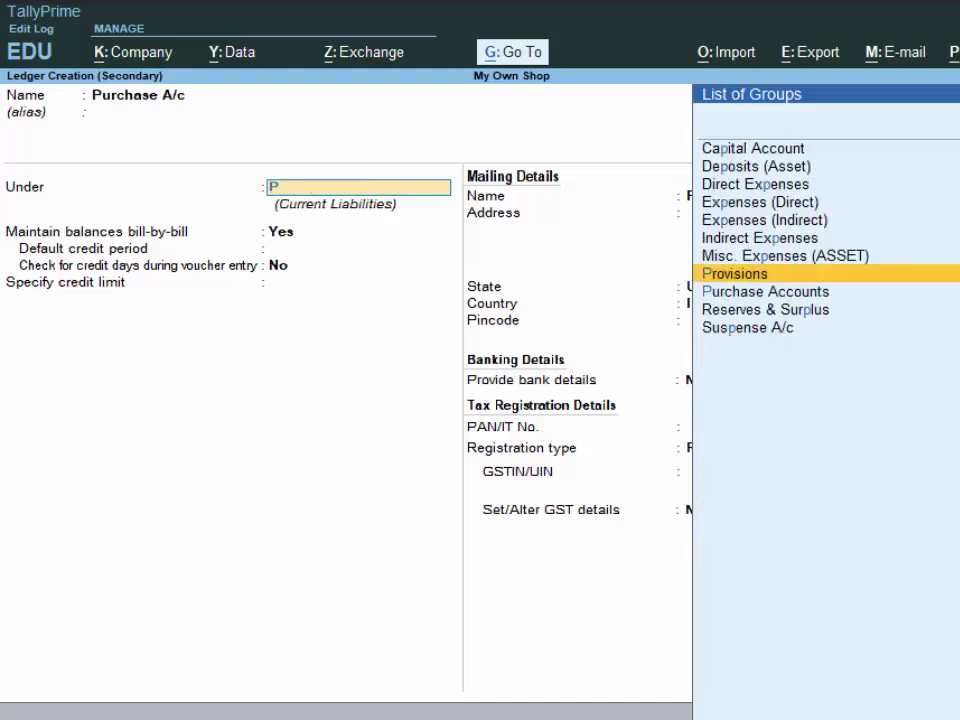
{"action": "key", "text": "Return"}
{"action": "key", "text": "Return"}
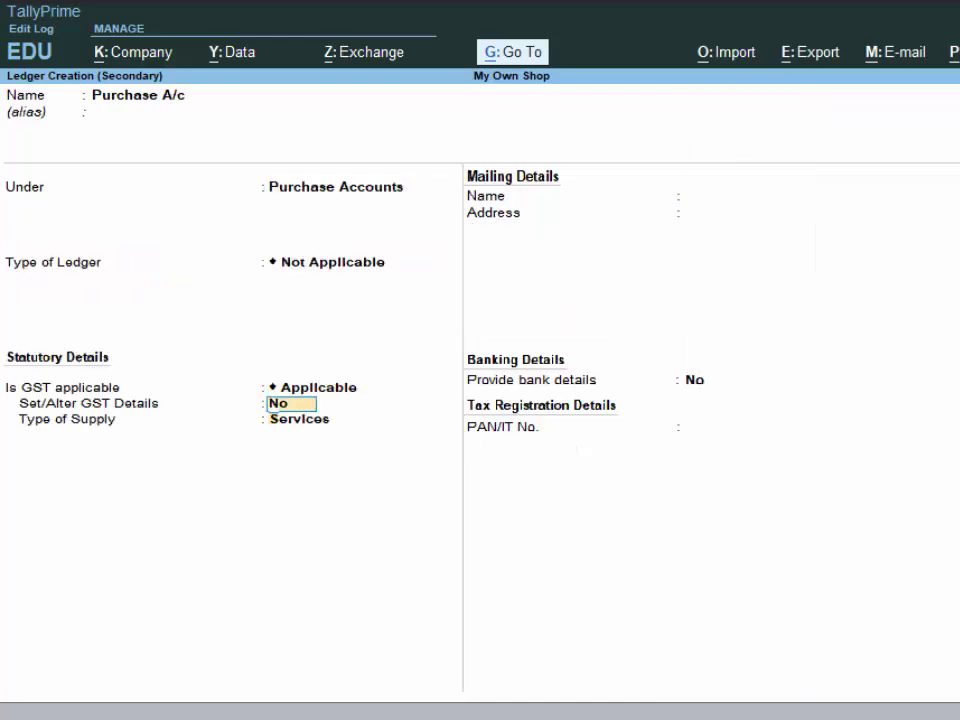
{"action": "key", "text": "Return"}
{"action": "key", "text": "Return"}
{"action": "key", "text": "Return"}
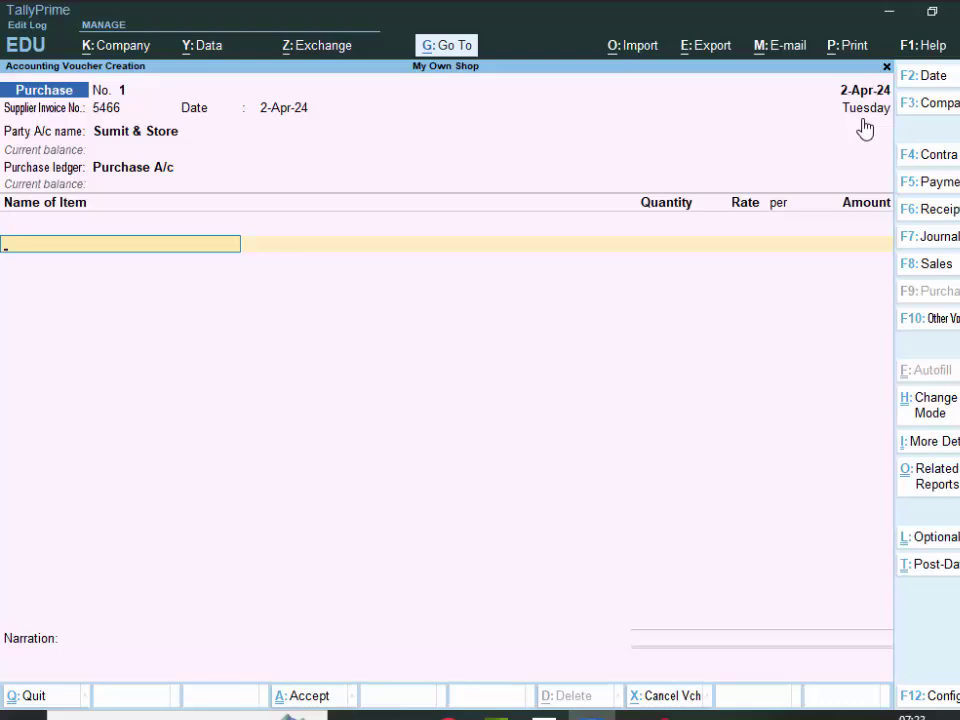
Start a new stock item named Laptop from the voucher's item line and place it under Primary
{"action": "key", "text": "alt+c"}
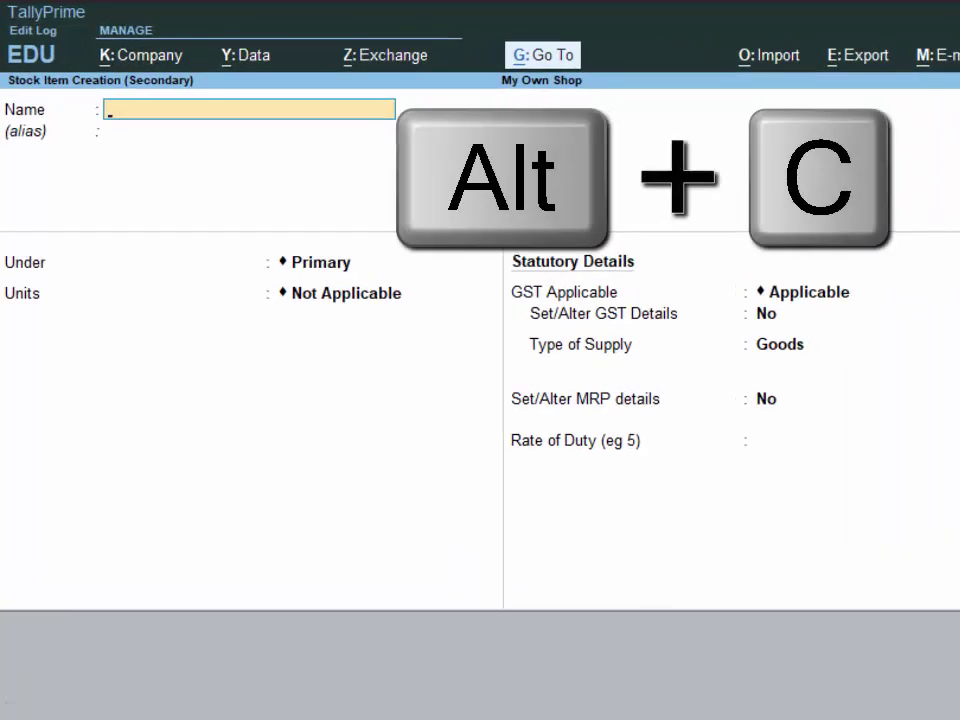
{"action": "type", "text": "Lapt"}
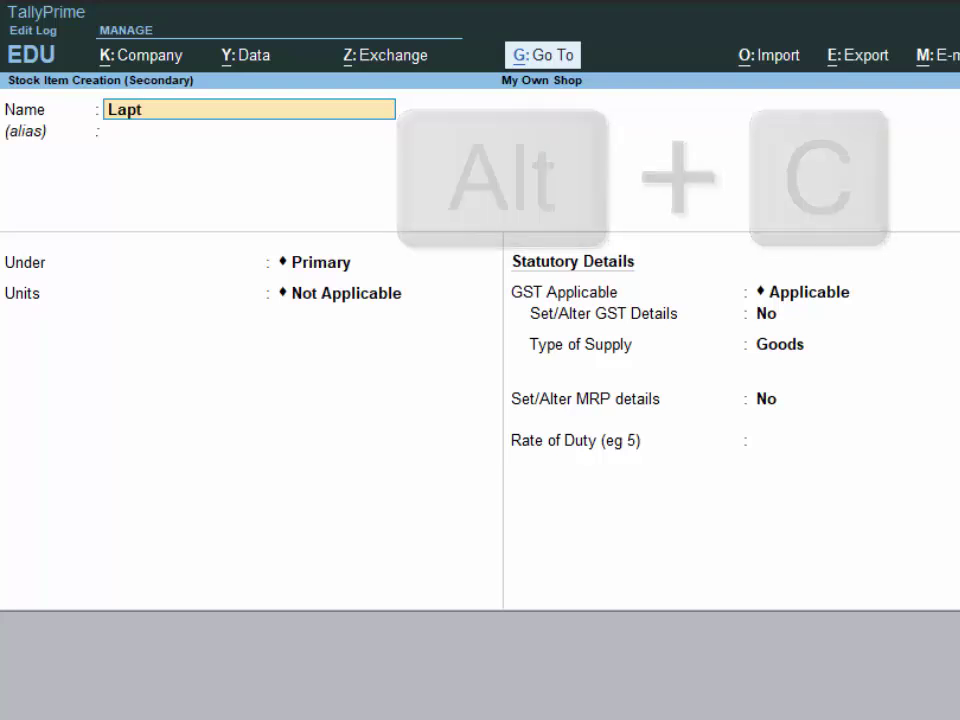
{"action": "type", "text": "o"}
{"action": "key", "text": "Return"}
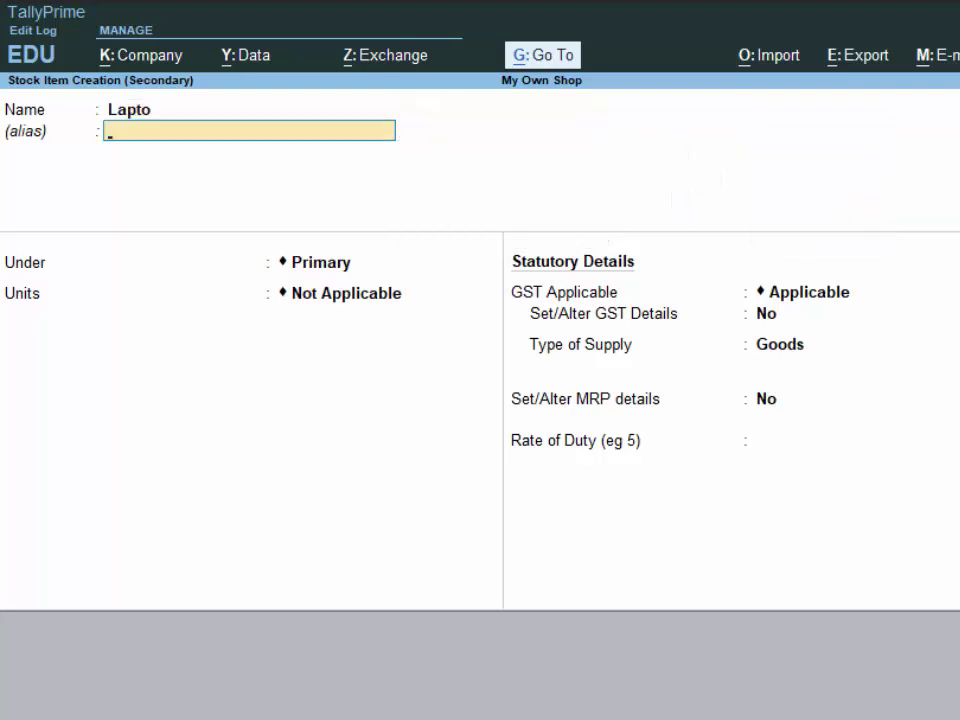
{"action": "key", "text": "BackSpace"}
{"action": "type", "text": "La"}
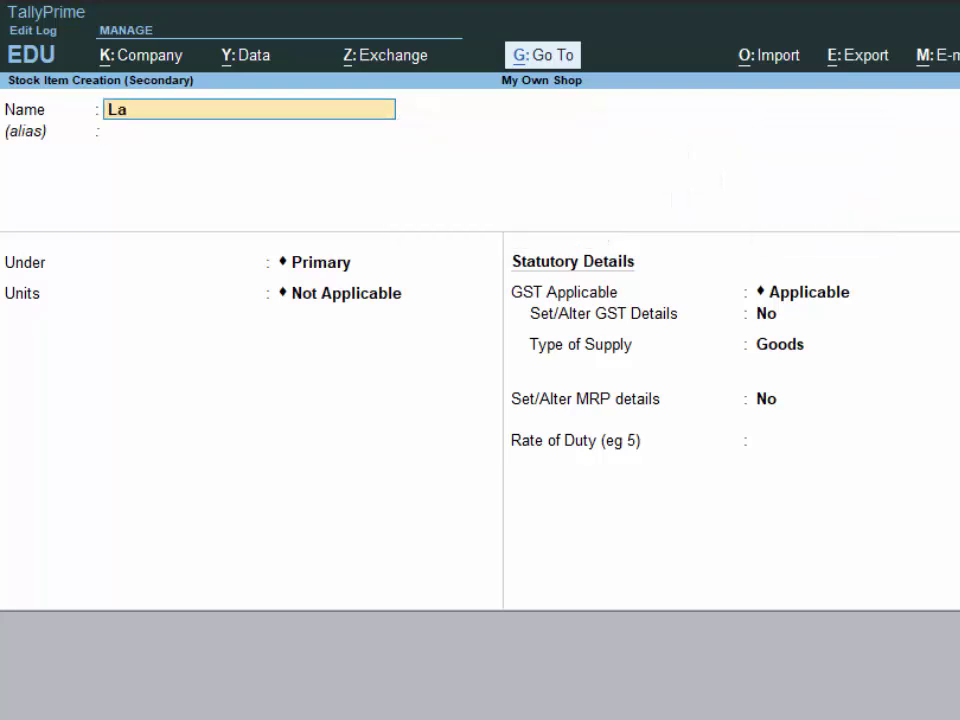
{"action": "type", "text": "ptop"}
{"action": "key", "text": "Return"}
{"action": "key", "text": "Return"}
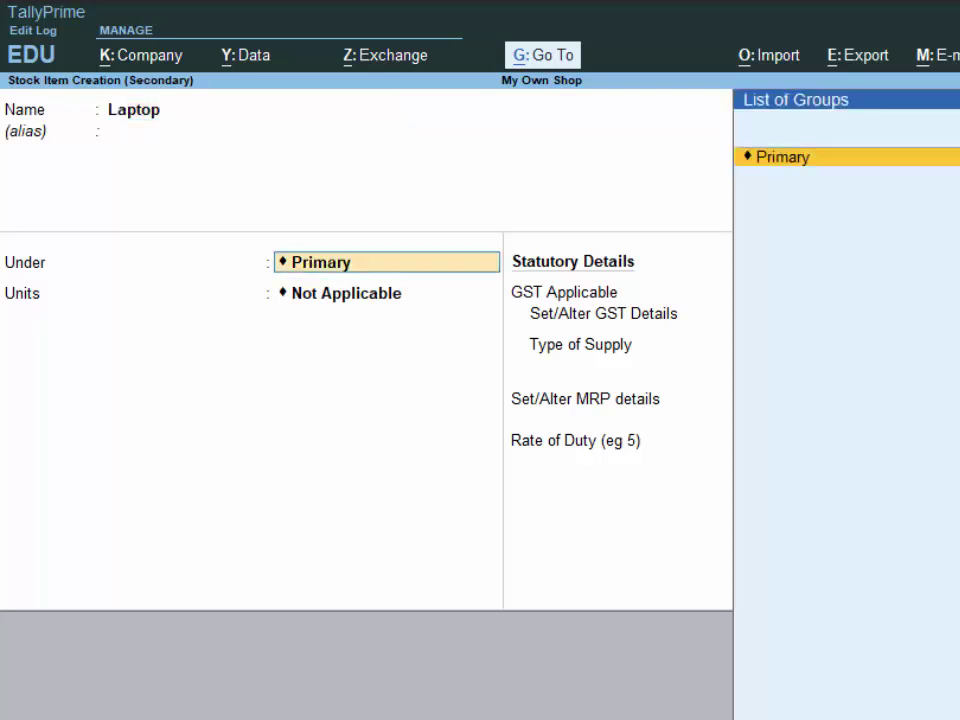
{"action": "key", "text": "Return"}
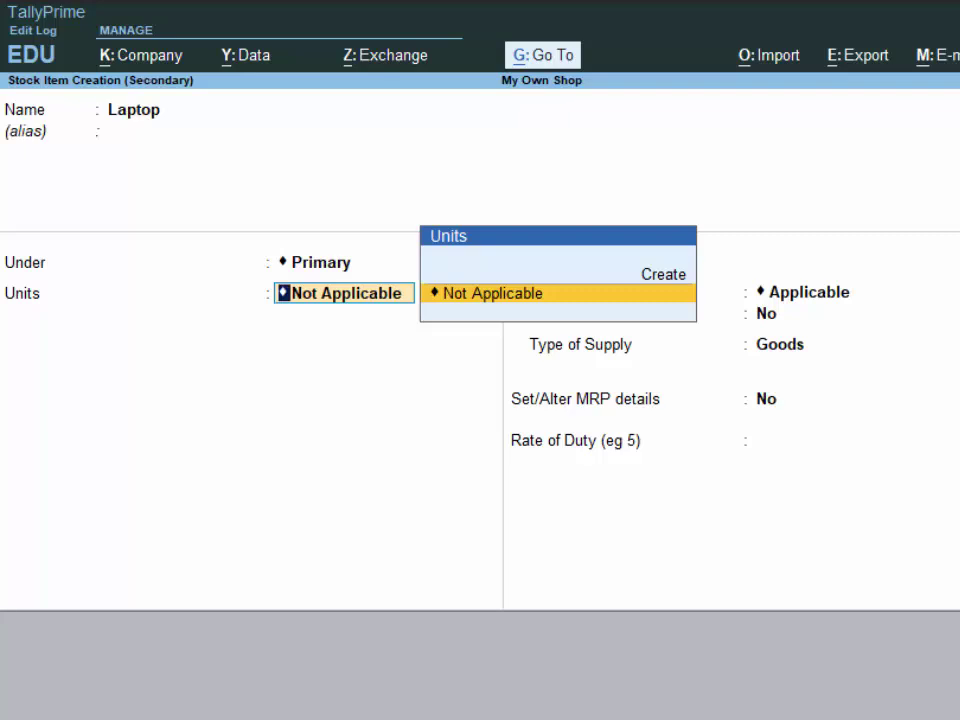
Create a simple unit for Laptop with symbol nos, formal name Numbers, UQC NOS-NUMBERS and 0 decimal places
{"action": "key", "text": "Up"}
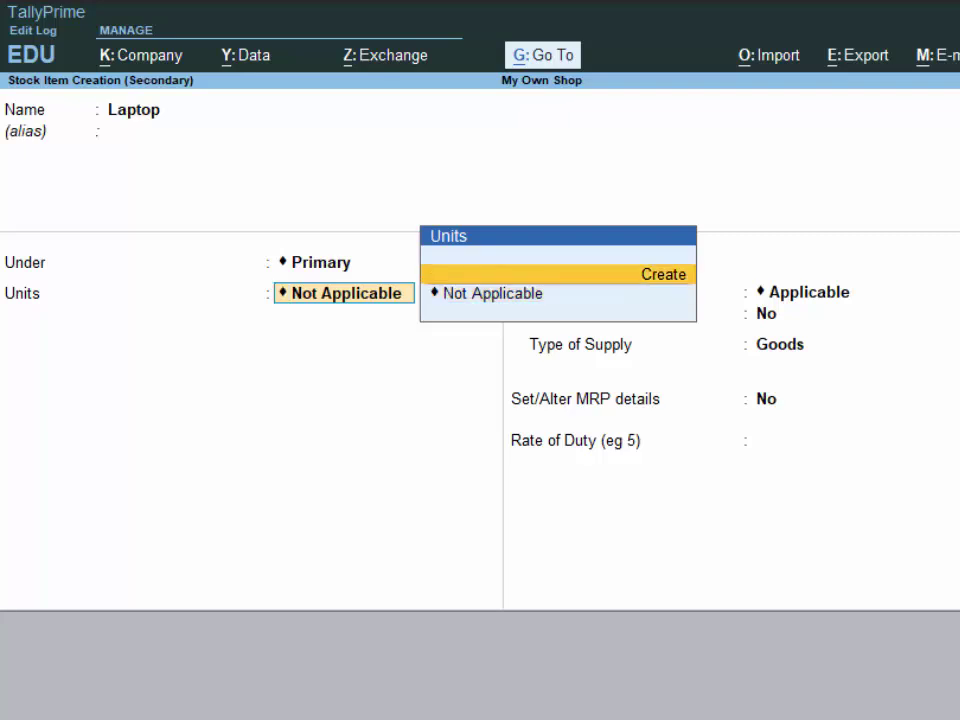
{"action": "key", "text": "Return"}
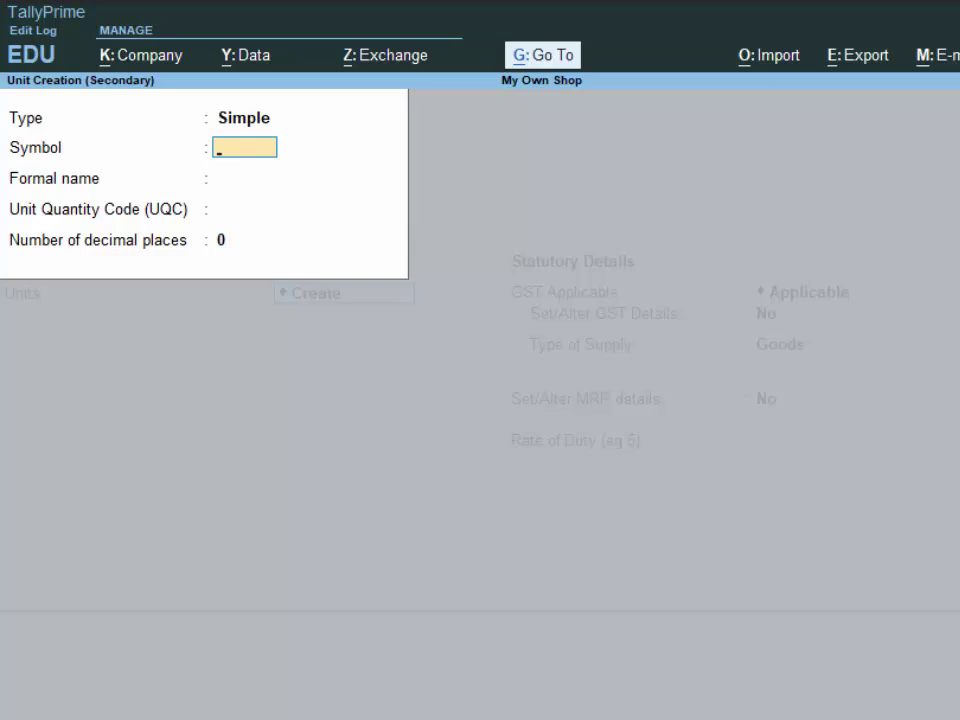
{"action": "type", "text": "nos"}
{"action": "key", "text": "Return"}
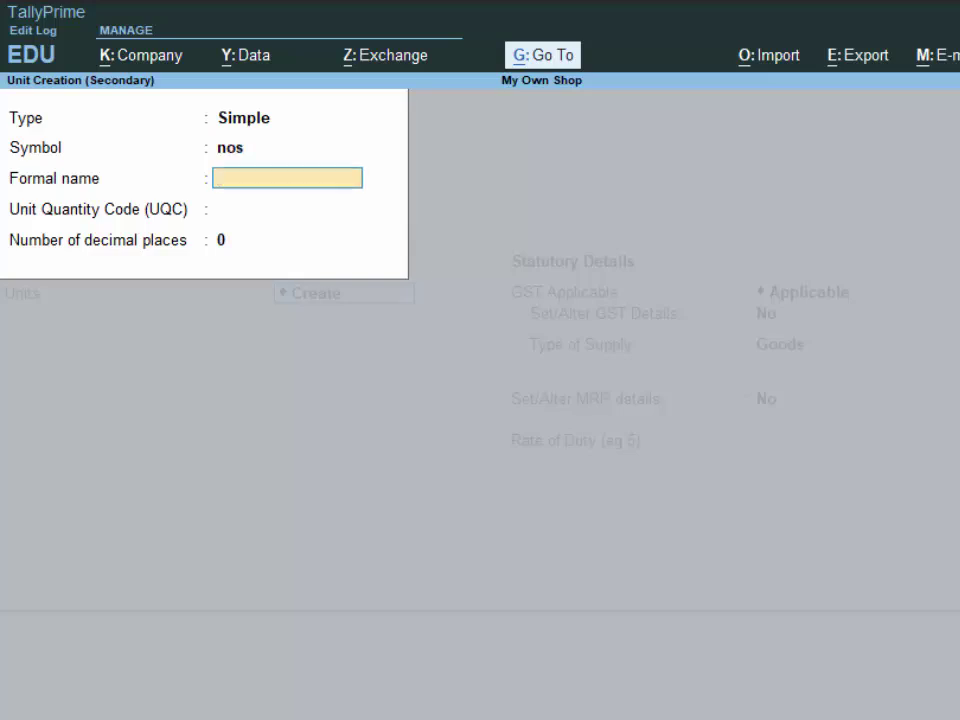
{"action": "type", "text": "Numbers"}
{"action": "key", "text": "Return"}
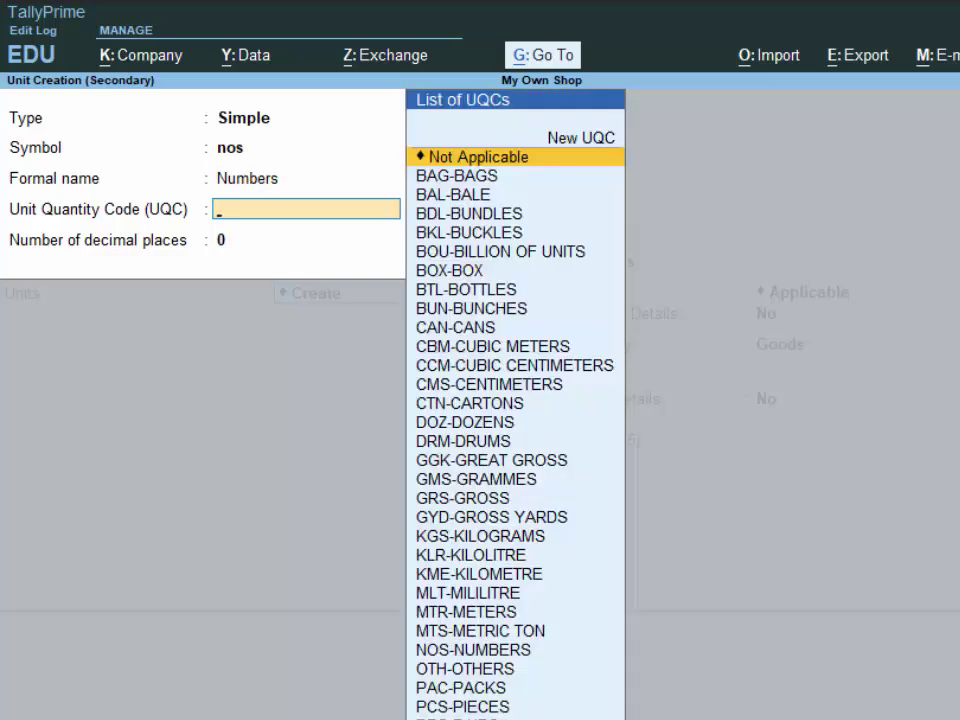
{"action": "type", "text": "n"}
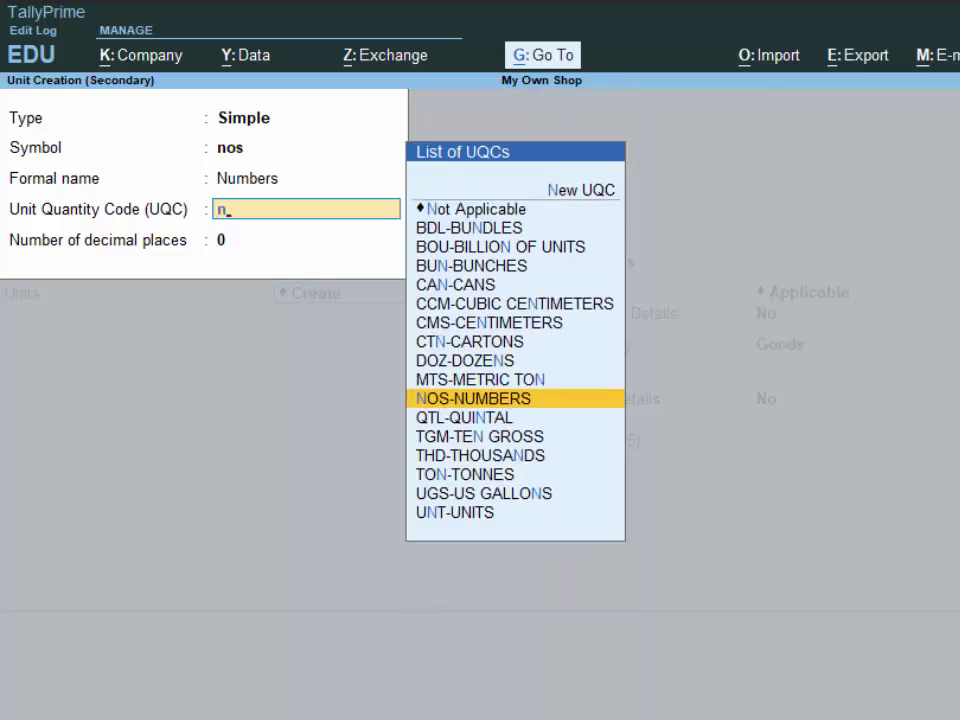
{"action": "key", "text": "Return"}
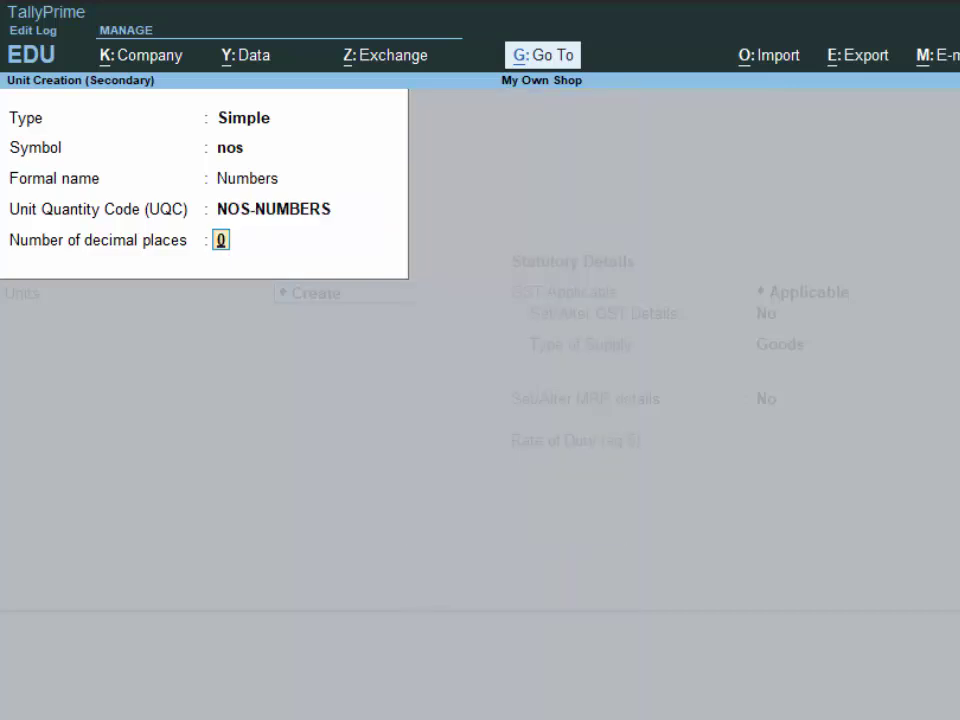
{"action": "key", "text": "Return"}
{"action": "key", "text": "Return"}
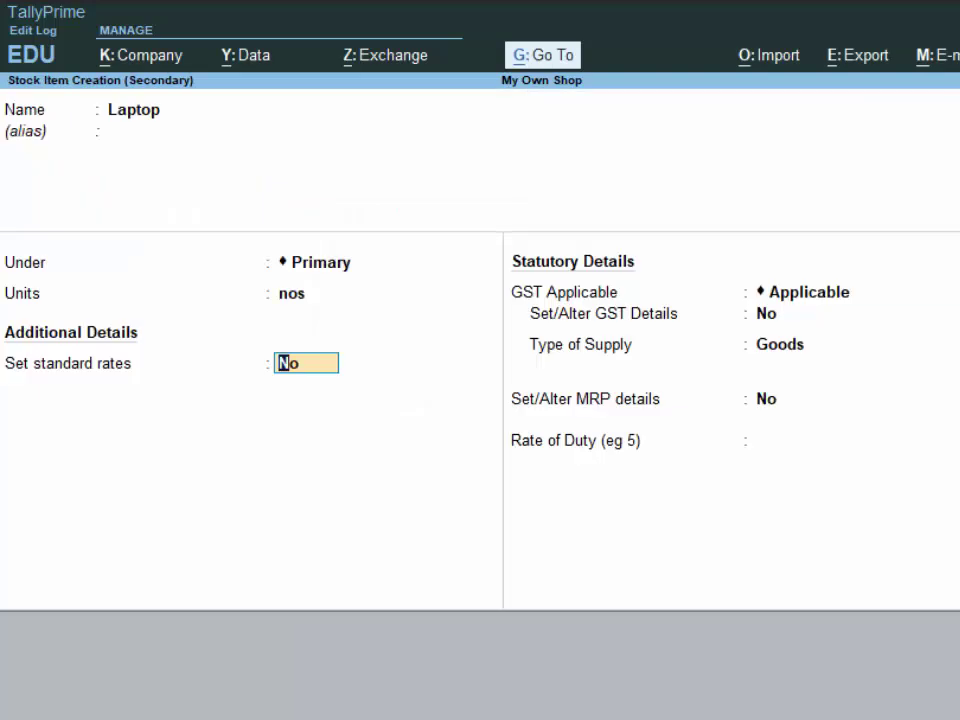
Keep Laptop's default standard rate, GST and MRP settings, leave the rate of duty blank, and save the stock item
{"action": "key", "text": "Return"}
{"action": "key", "text": "Return"}
{"action": "key", "text": "Return"}
{"action": "key", "text": "Return"}
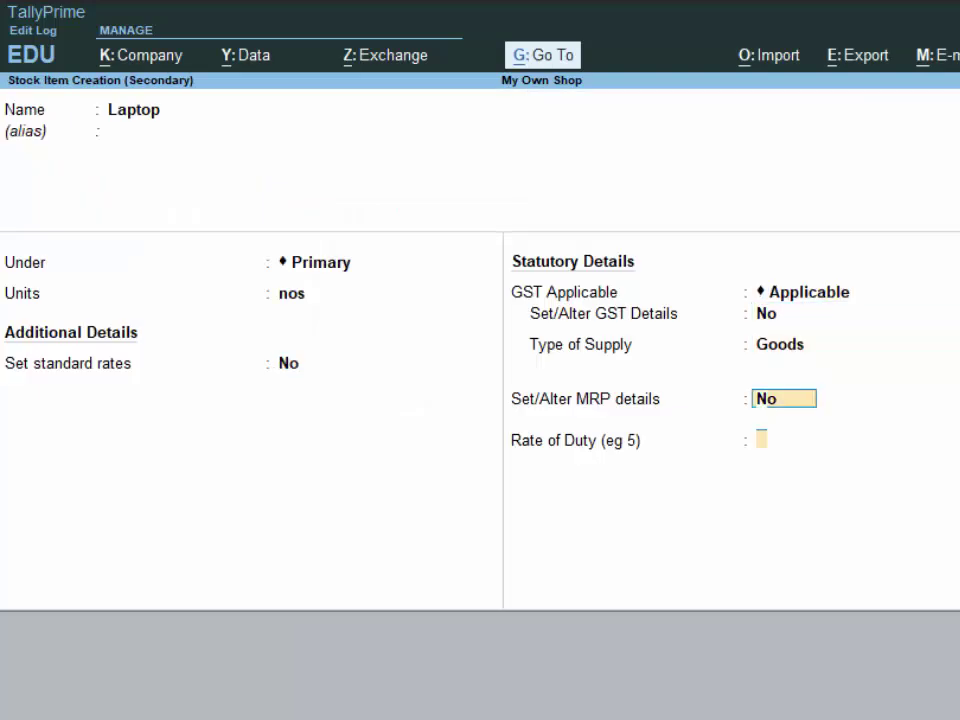
{"action": "key", "text": "Return"}
{"action": "key", "text": "Return"}
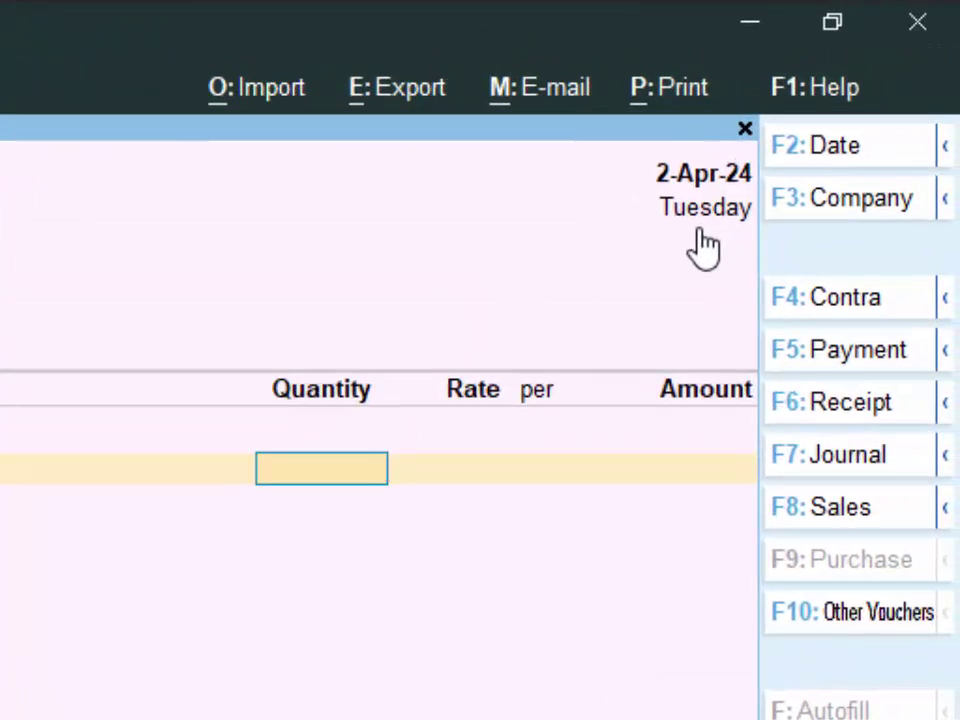
Enter 5 nos of Laptop at a rate of 30,000 per nos and finish the voucher's item list
{"action": "key", "text": "Return"}
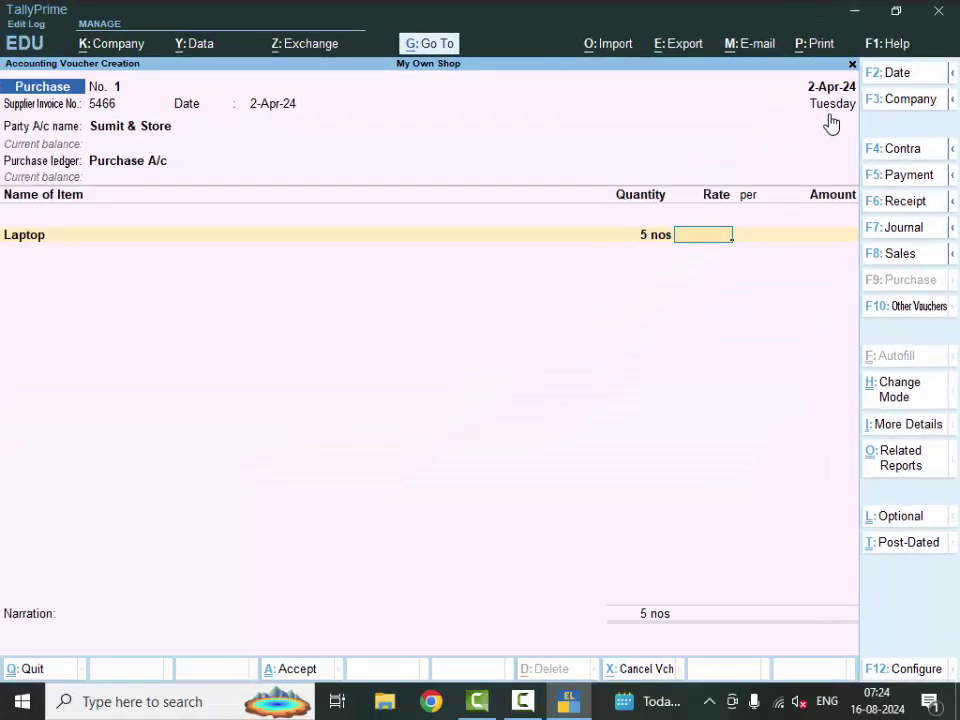
{"action": "type", "text": "30,00"}
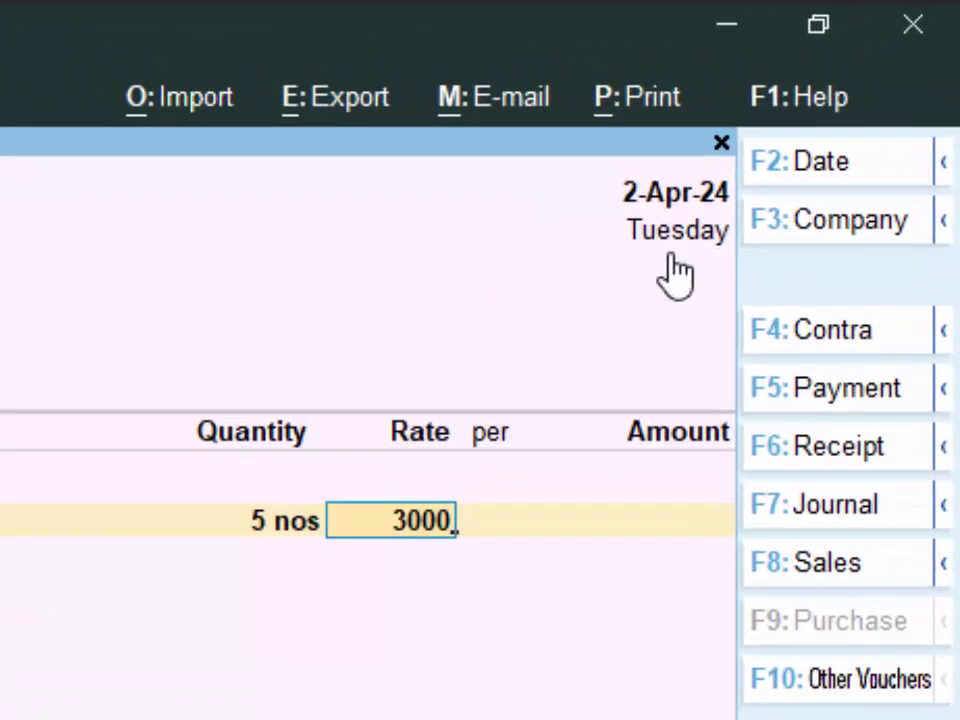
{"action": "type", "text": "0000"}
{"action": "key", "text": "Return"}
{"action": "key", "text": "Return"}
{"action": "key", "text": "Return"}
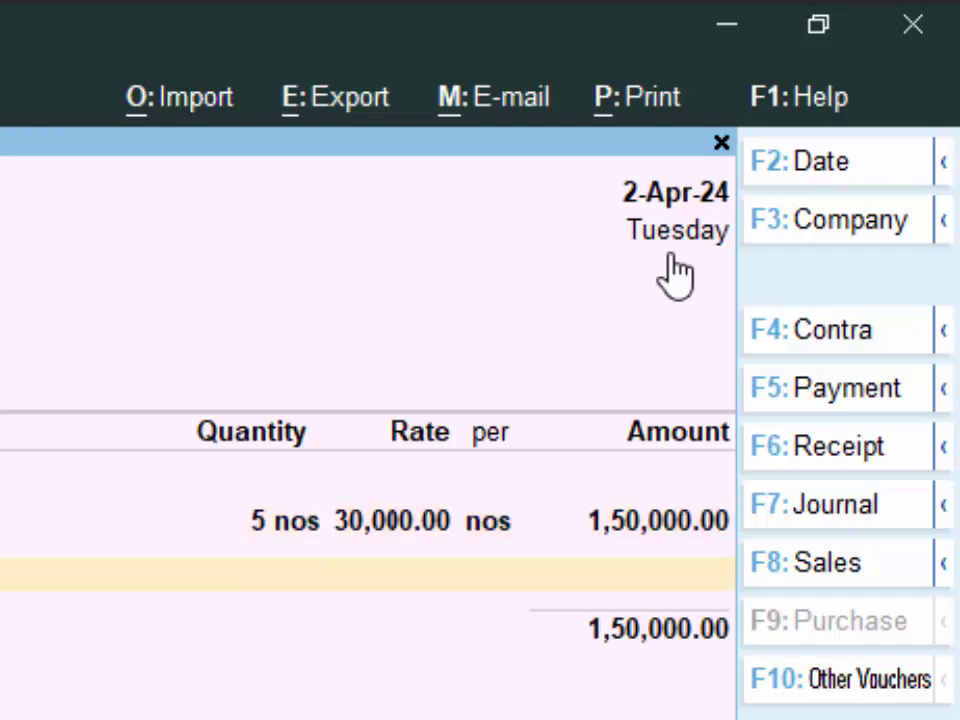
{"action": "key", "text": "Return"}
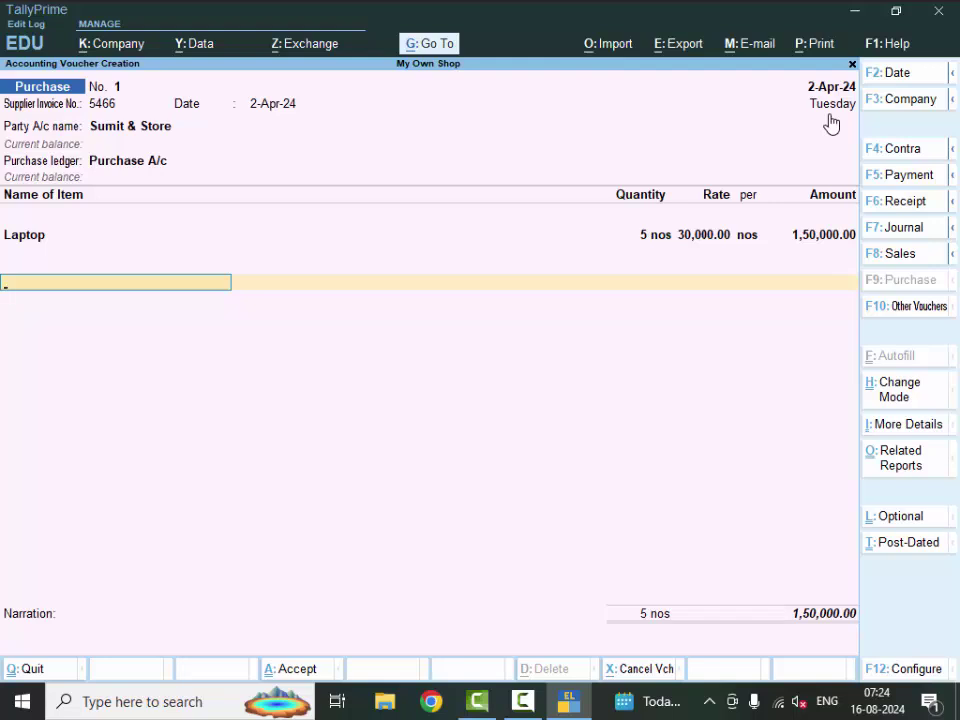
Start a new ledger named Cgst from the voucher's line below the Laptop item, without an alias
{"action": "key", "text": "ctrl"}
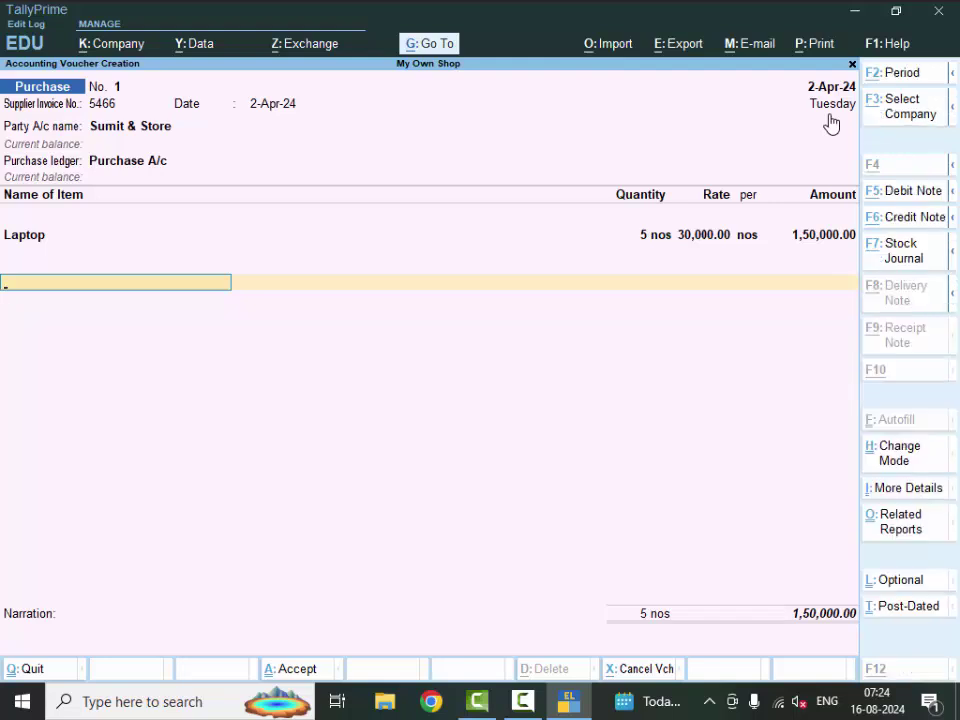
{"action": "key", "text": "alt+c"}
{"action": "type", "text": "Cgst"}
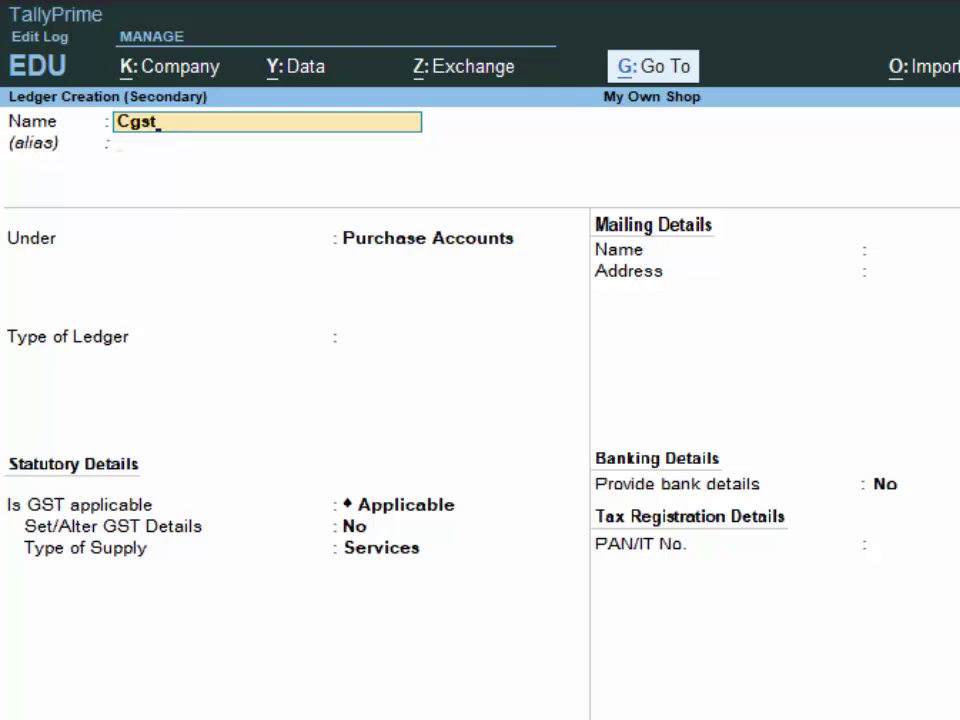
{"action": "key", "text": "Return"}
{"action": "key", "text": "Return"}
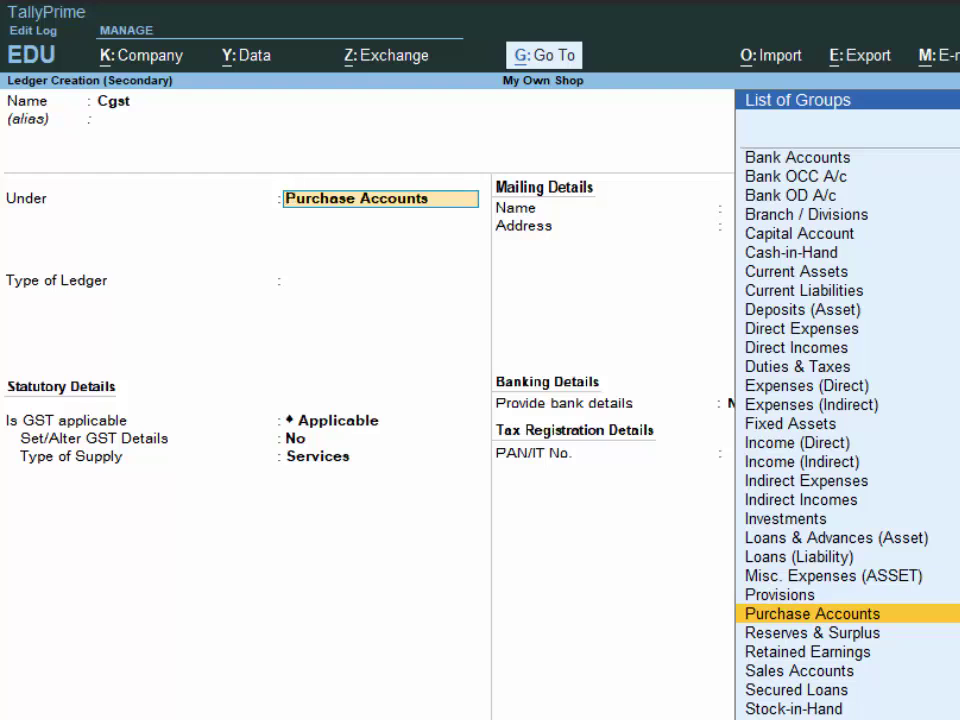
Place Cgst under Duties & Taxes with duty type GST, tax type Central Tax and 0 % calculation
{"action": "type", "text": "D"}
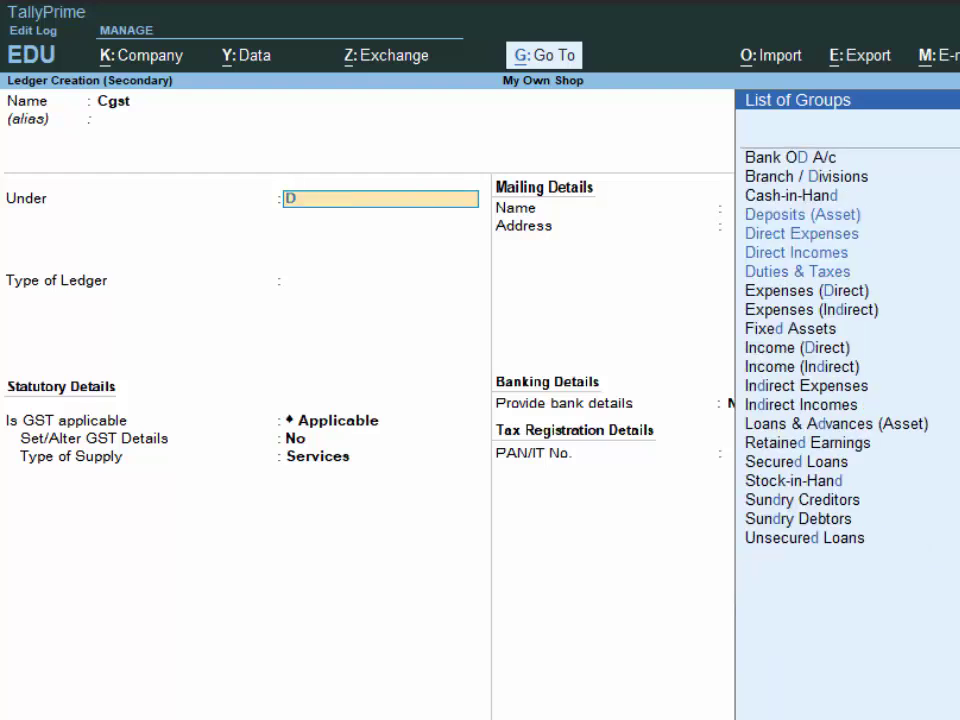
{"action": "key", "text": "Down"}
{"action": "key", "text": "Down"}
{"action": "key", "text": "Down"}
{"action": "key", "text": "Return"}
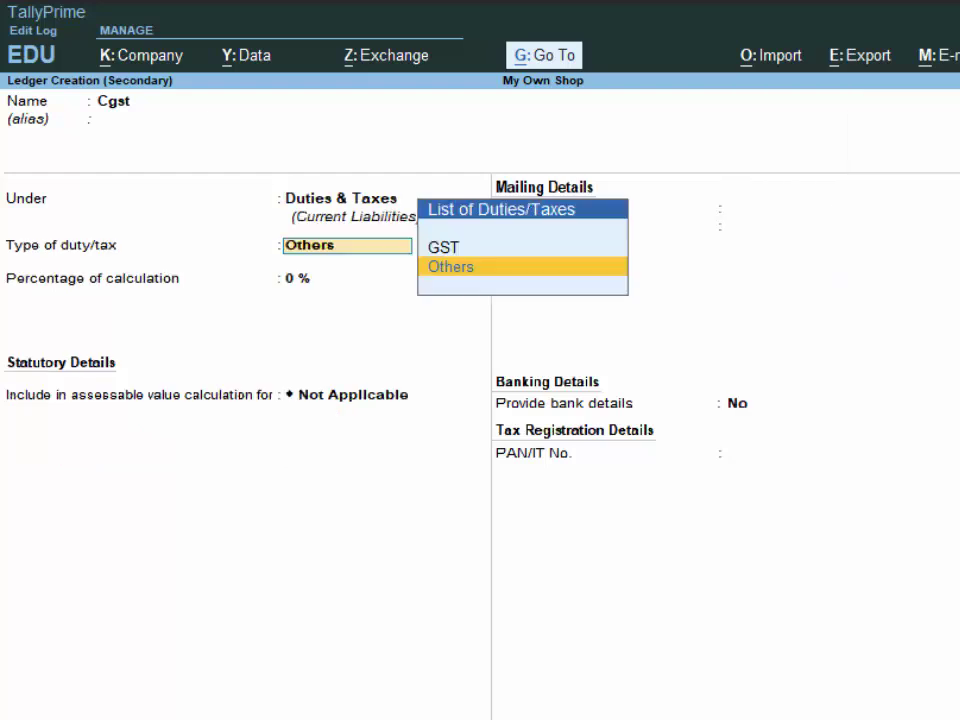
{"action": "key", "text": "Up"}
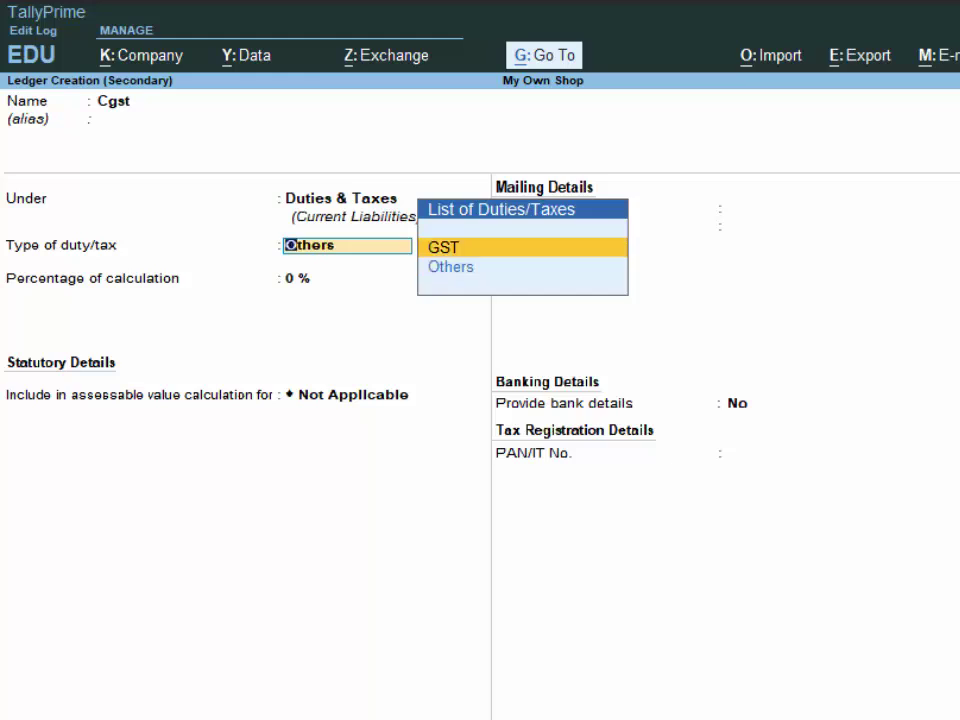
{"action": "key", "text": "Return"}
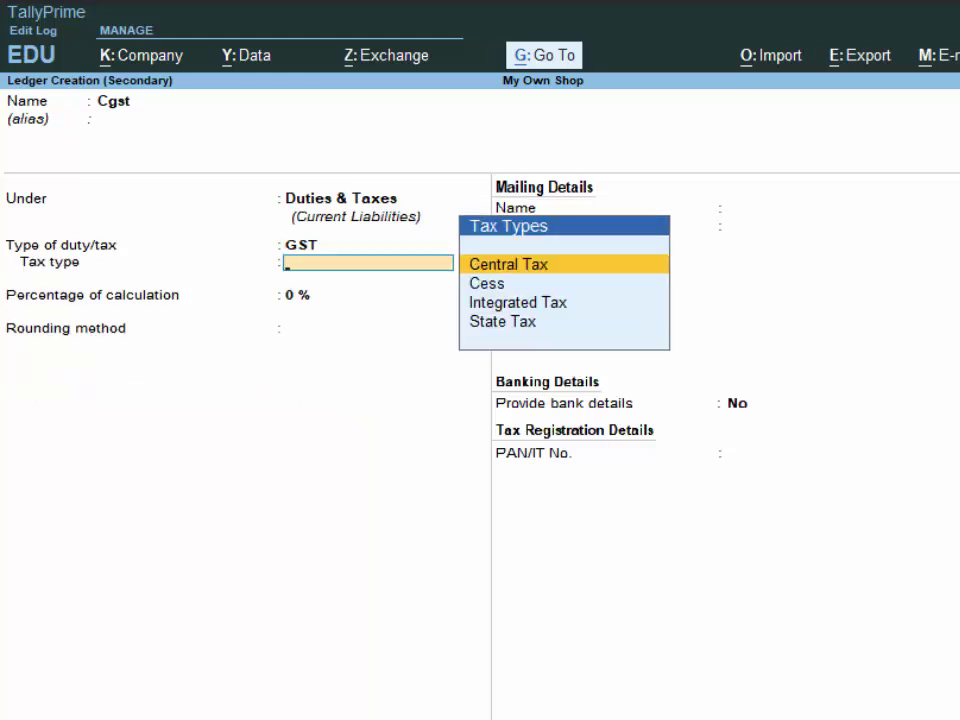
{"action": "key", "text": "Return"}
{"action": "key", "text": "Return"}
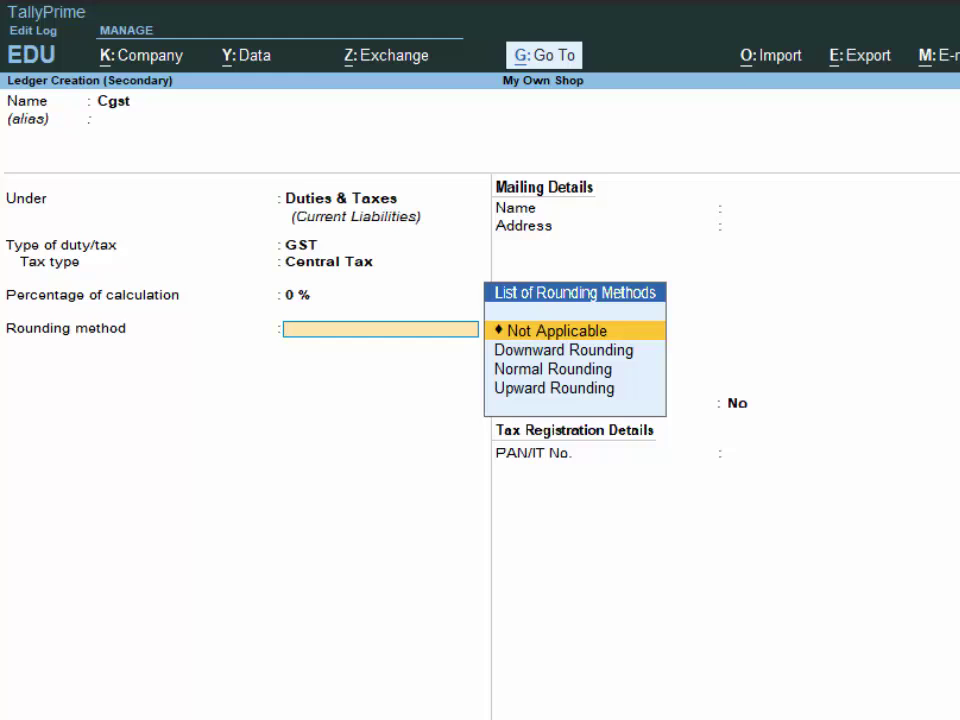
Set Cgst's rounding method to Normal Rounding with limit 0, save the ledger, and accept its calculated amount in the voucher
{"action": "key", "text": "Down"}
{"action": "key", "text": "Down"}
{"action": "key", "text": "Return"}
{"action": "key", "text": "Return"}
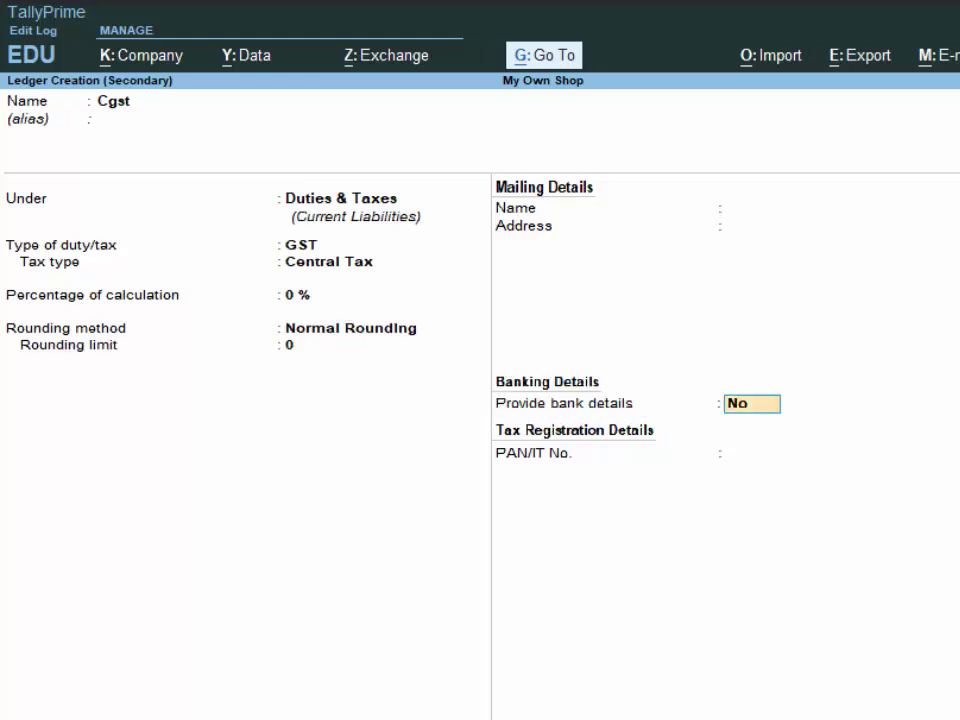
{"action": "key", "text": "Return"}
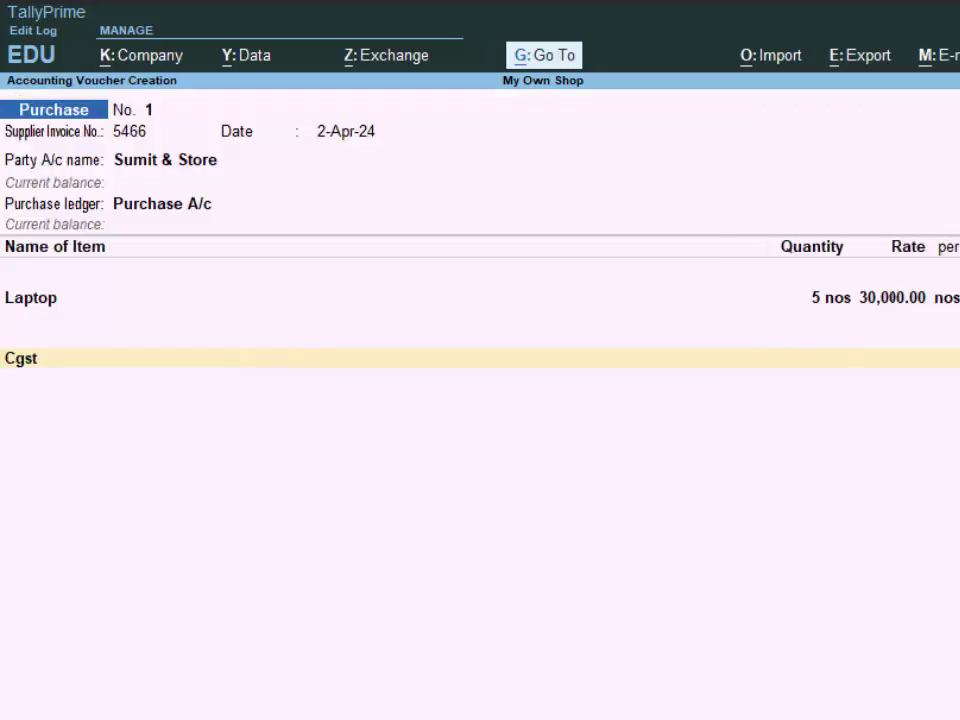
{"action": "key", "text": "Return"}
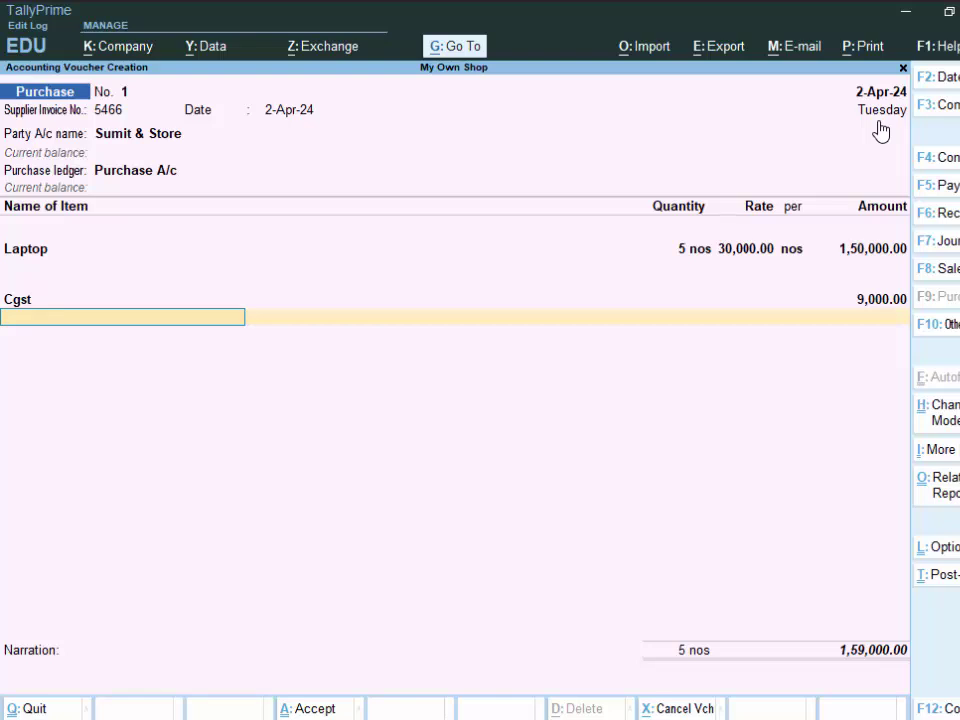
Start a new ledger named Sgst from the voucher line below Cgst, without an alias
{"action": "key", "text": "alt+c"}
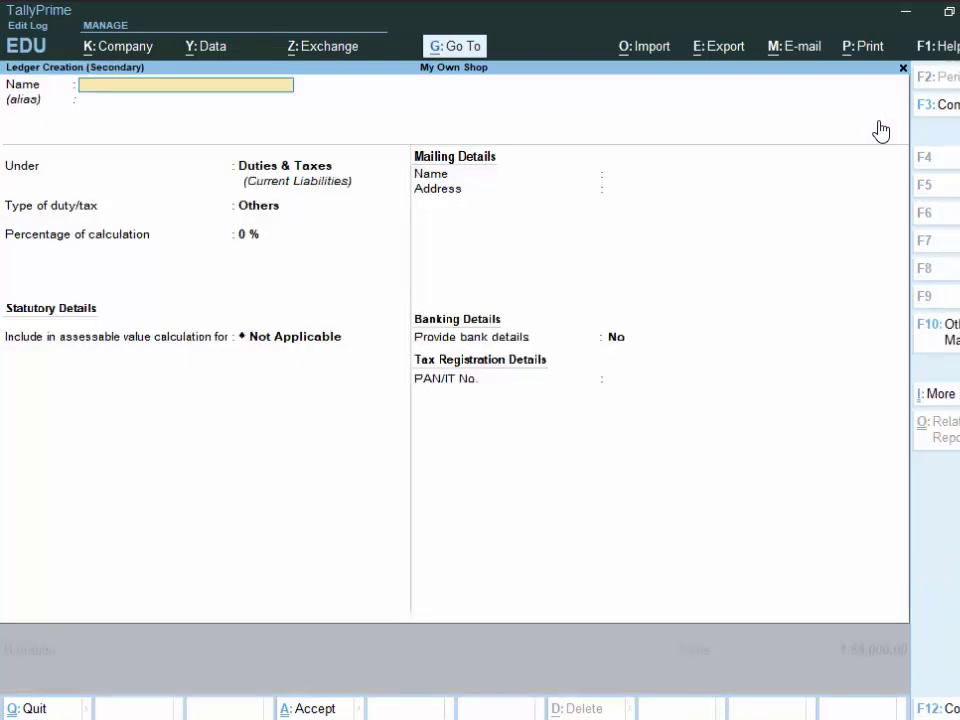
{"action": "type", "text": "Sgst"}
{"action": "key", "text": "Return"}
{"action": "key", "text": "Return"}
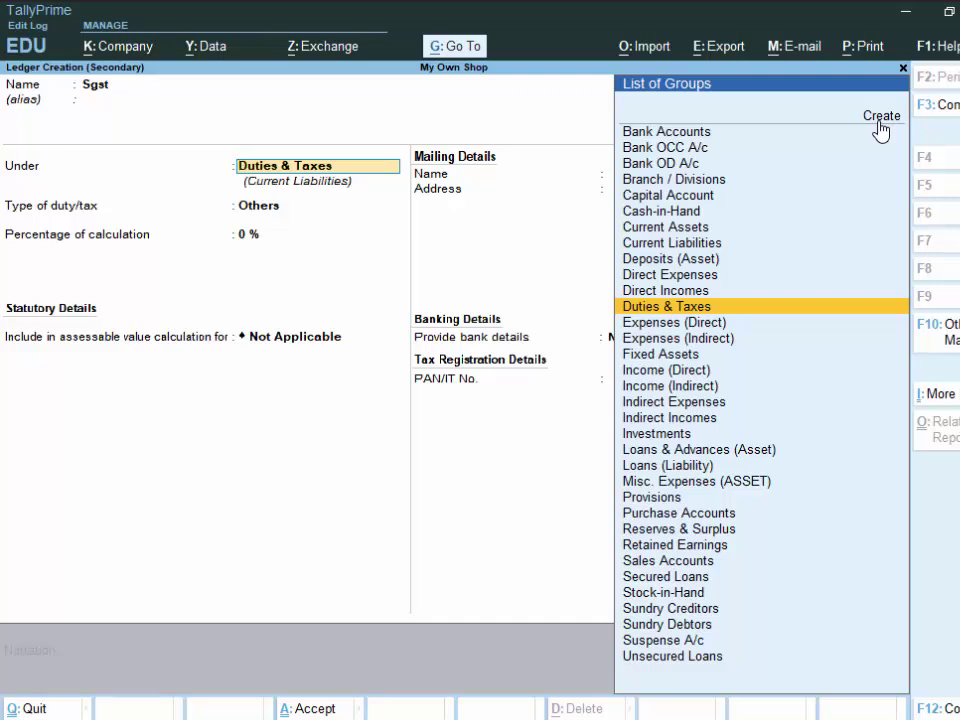
Keep Sgst under Duties & Taxes and set its duty type to GST, tax type State Tax, with 0 % calculation
{"action": "key", "text": "Return"}
{"action": "key", "text": "Up"}
{"action": "key", "text": "Return"}
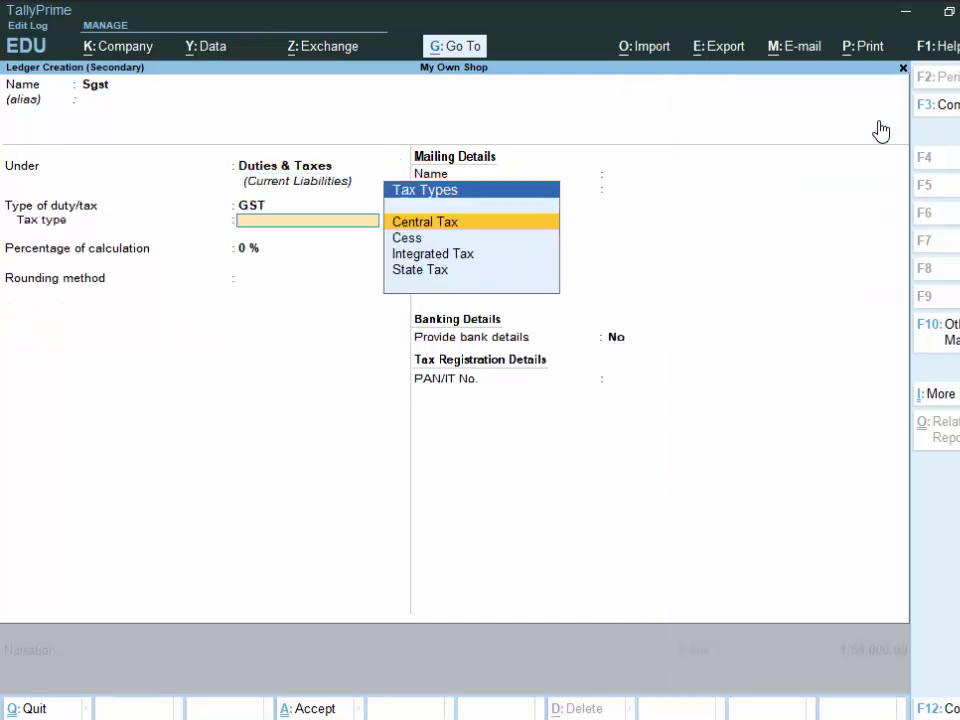
{"action": "key", "text": "Down"}
{"action": "key", "text": "Down"}
{"action": "key", "text": "Down"}
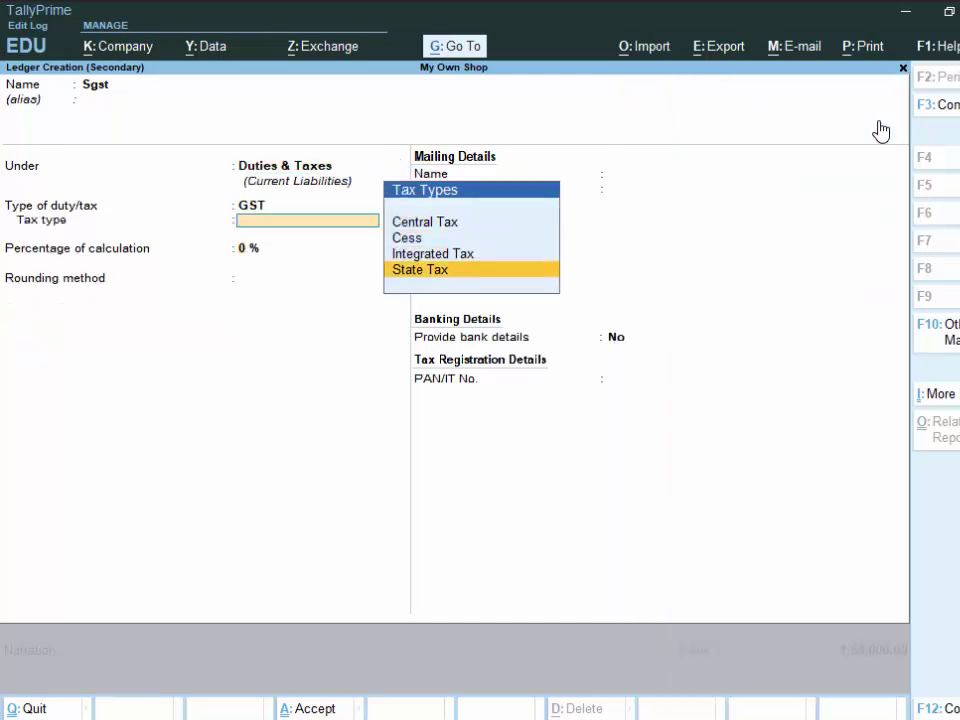
{"action": "key", "text": "Return"}
{"action": "key", "text": "Return"}
Set Sgst's rounding method to Normal Rounding with limit 0, save the ledger, and accept its calculated amount in the voucher
{"action": "key", "text": "Down"}
{"action": "key", "text": "Down"}
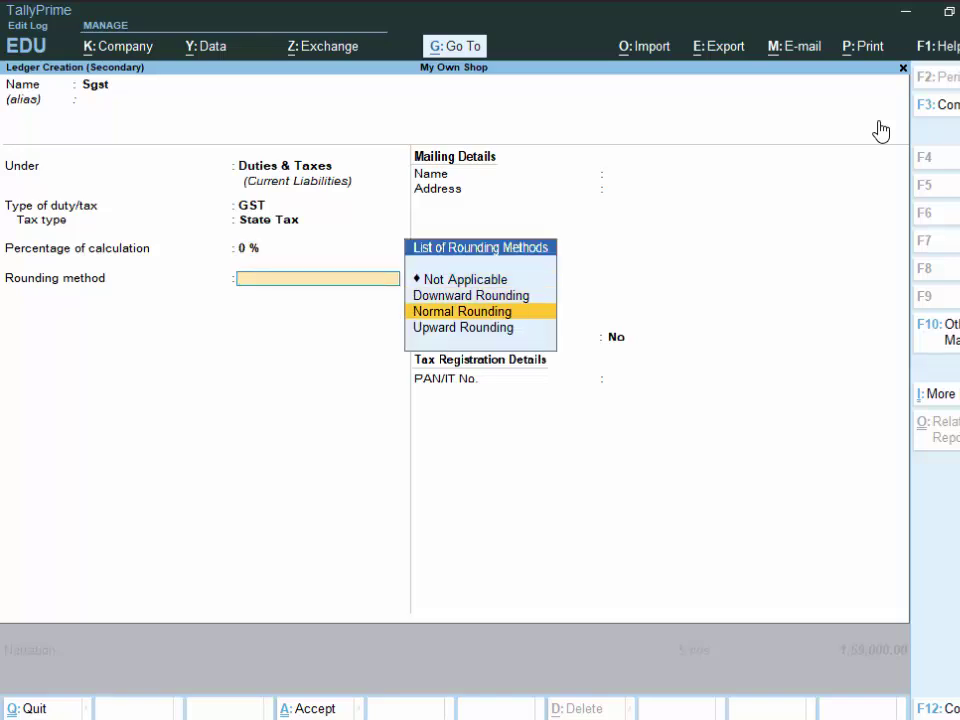
{"action": "key", "text": "Return"}
{"action": "key", "text": "Return"}
{"action": "key", "text": "Return"}
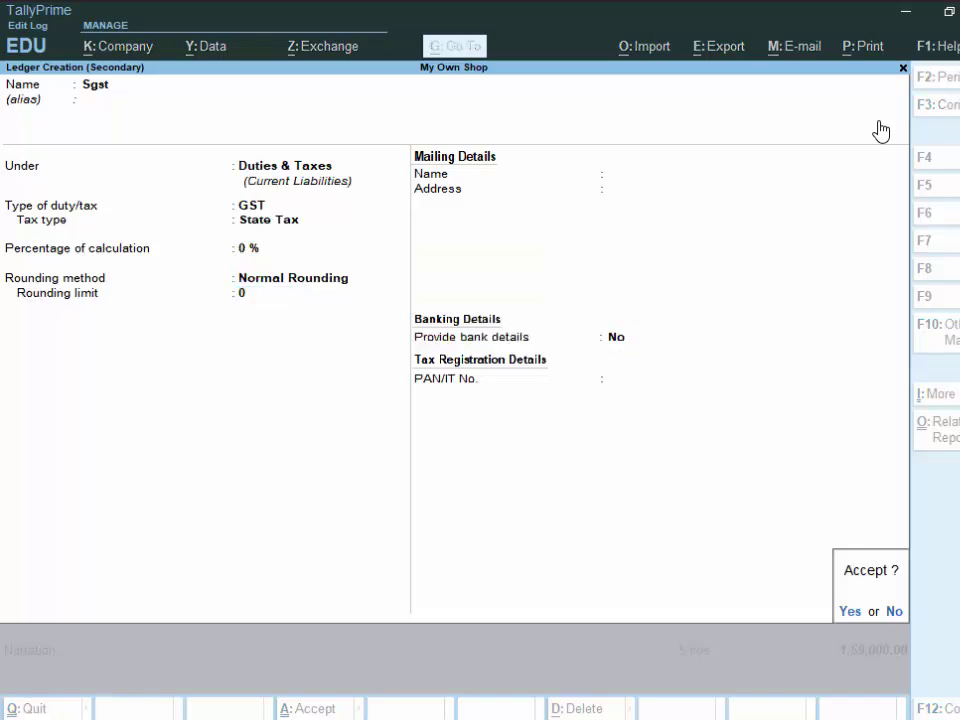
{"action": "key", "text": "Return"}
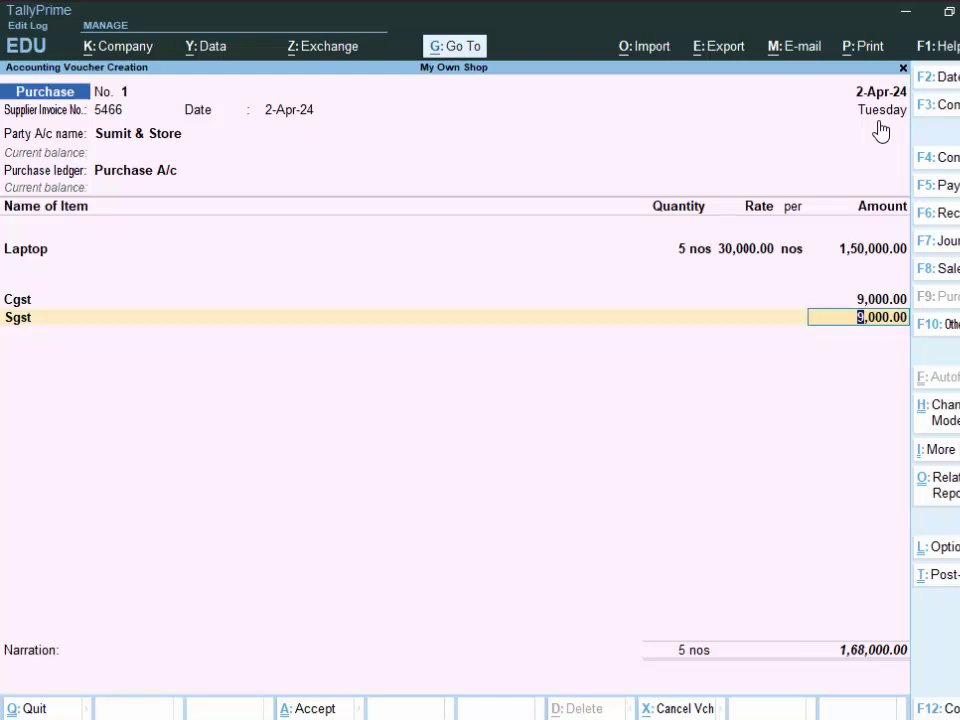
{"action": "key", "text": "Return"}
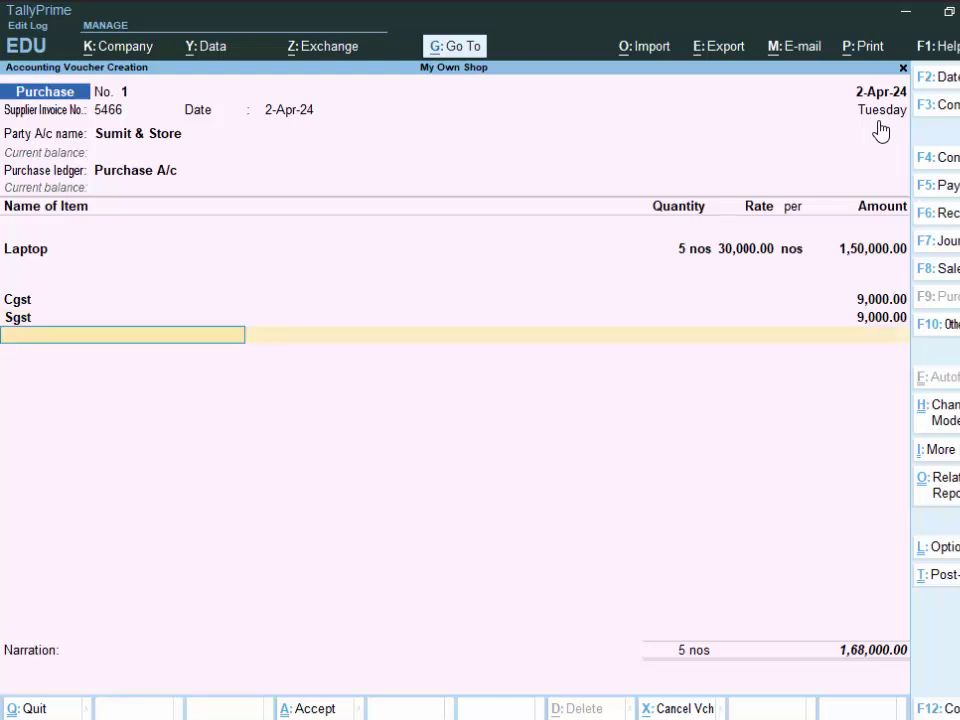
Finish the tax lines and accept the bill-wise details for Sumit & Store as a New Ref under the supplier invoice number
{"action": "key", "text": "Return"}
{"action": "key", "text": "Return"}
{"action": "key", "text": "Return"}
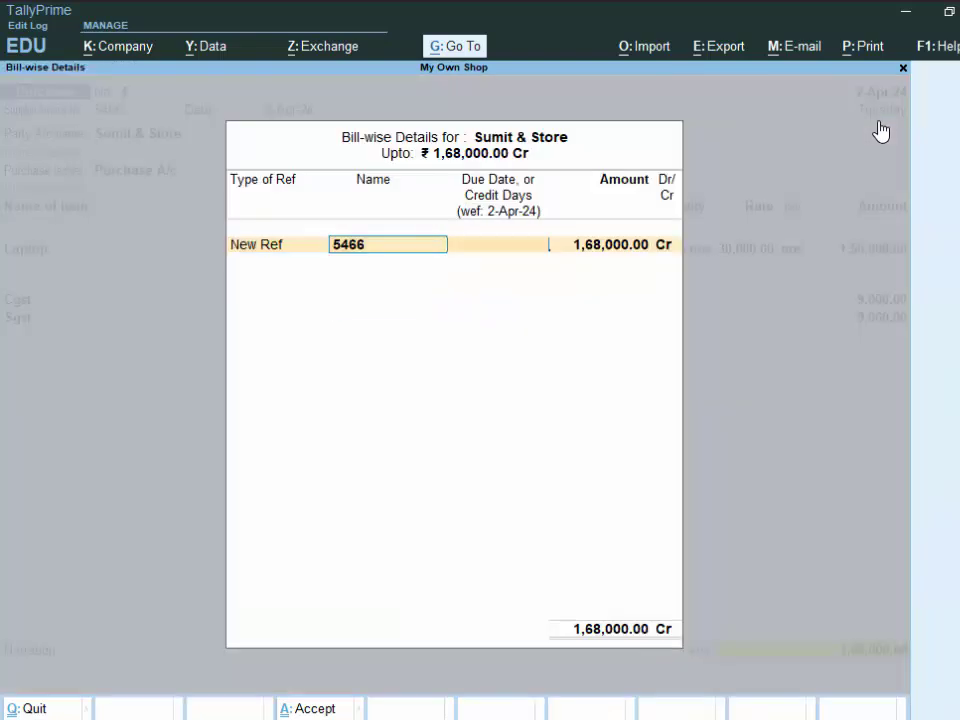
{"action": "key", "text": "Return"}
{"action": "key", "text": "Return"}
{"action": "key", "text": "Return"}
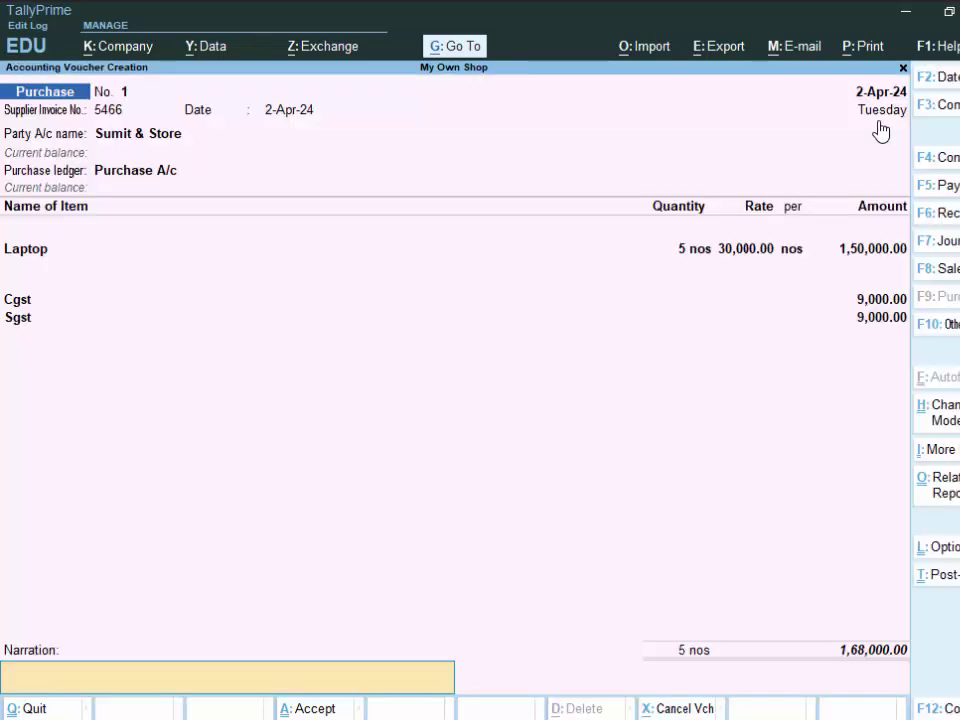
Enter the narration "The goods have been purchased on credit", save the purchase voucher, and return to the Gateway of Tally
{"action": "type", "text": "The goods have"}
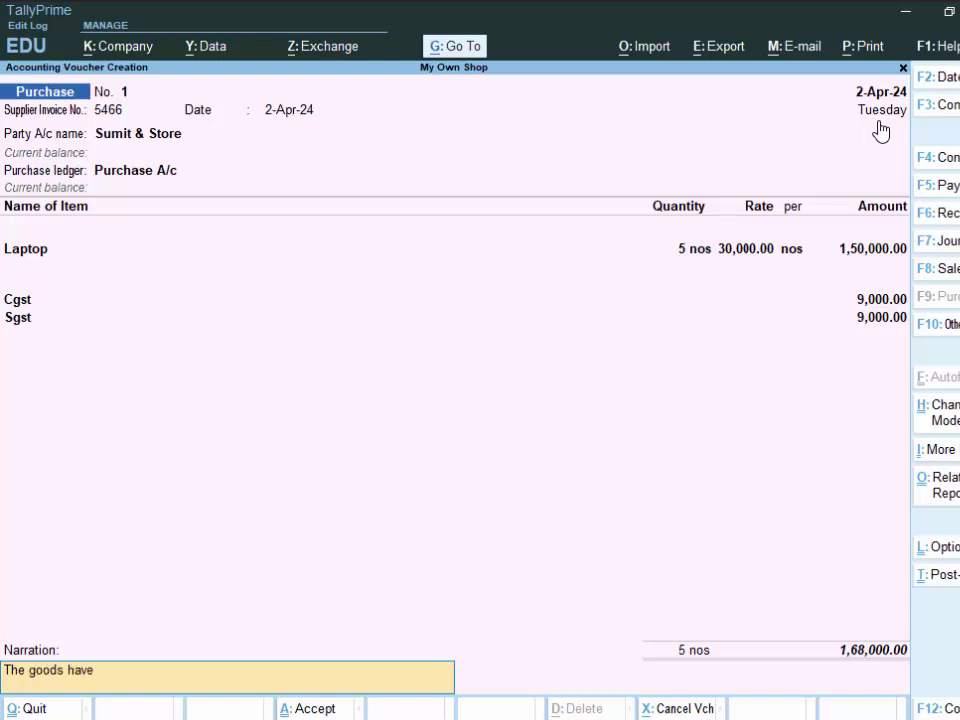
{"action": "type", "text": " been purchased"}
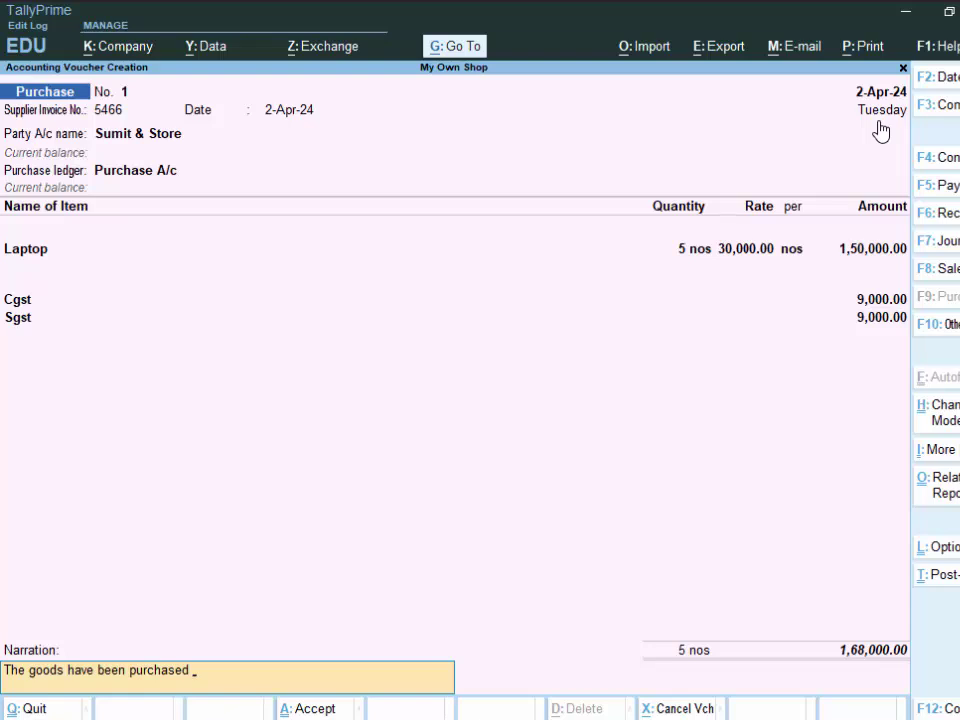
{"action": "type", "text": " on credit"}
{"action": "key", "text": "Return"}
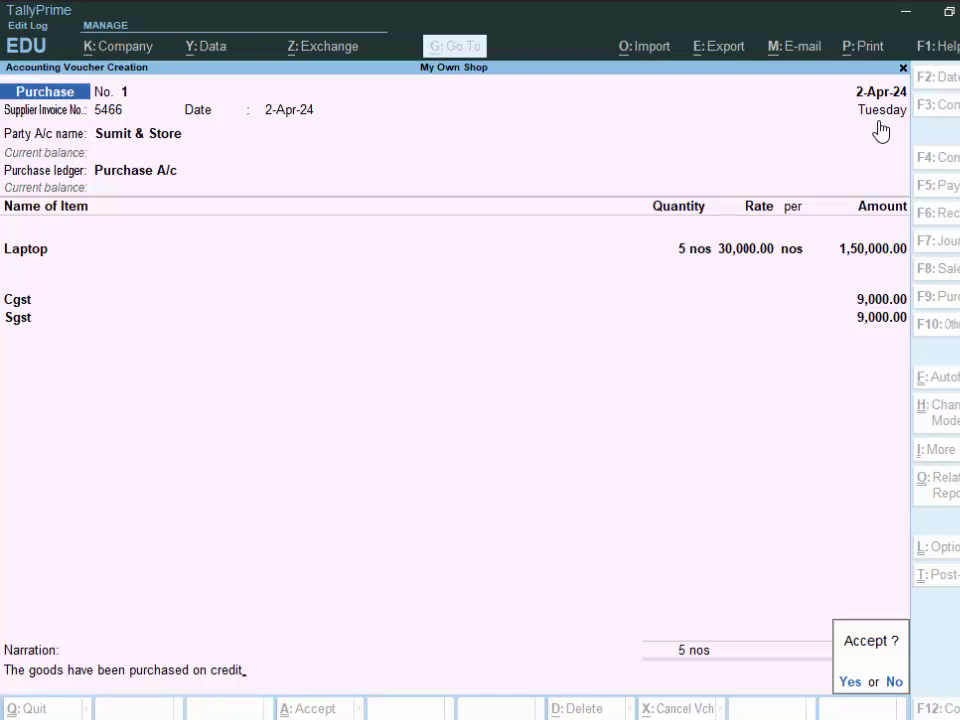
{"action": "key", "text": "y"}
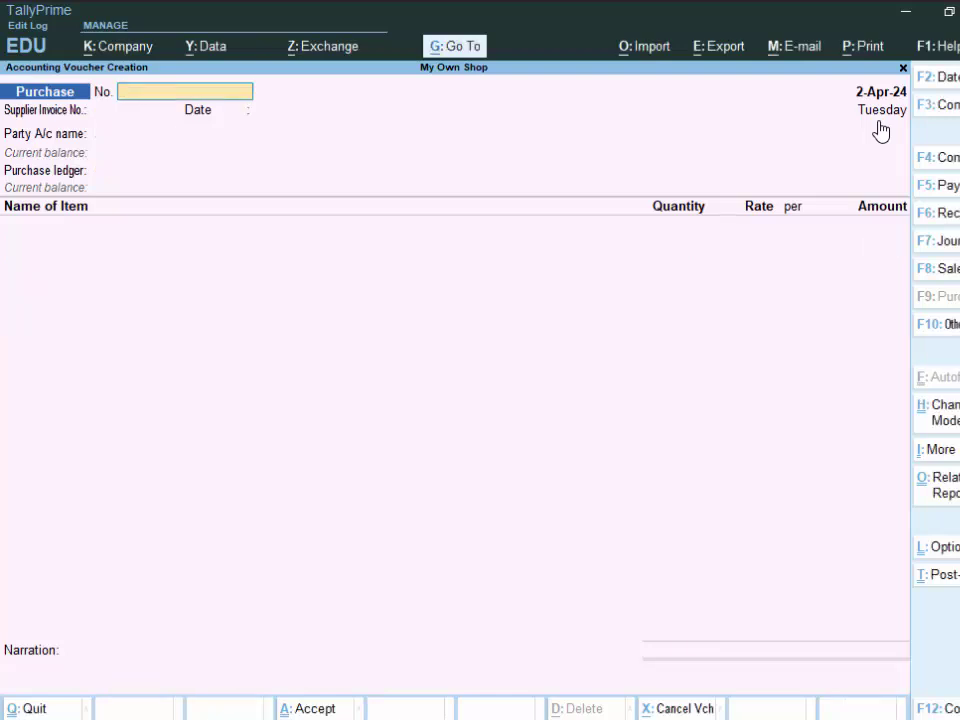
{"action": "key", "text": "Escape"}
{"action": "key", "text": "y"}
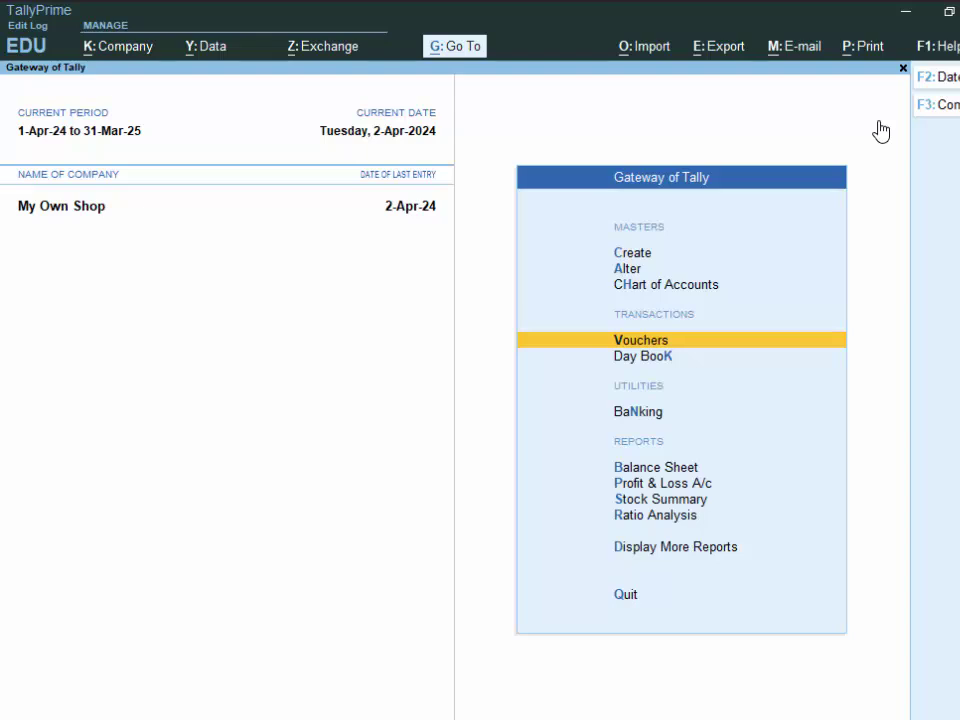
Open the Day Book and display the Sumit & Store purchase voucher dated 2-Apr-24
{"action": "key", "text": "d"}
{"action": "key", "text": "d"}
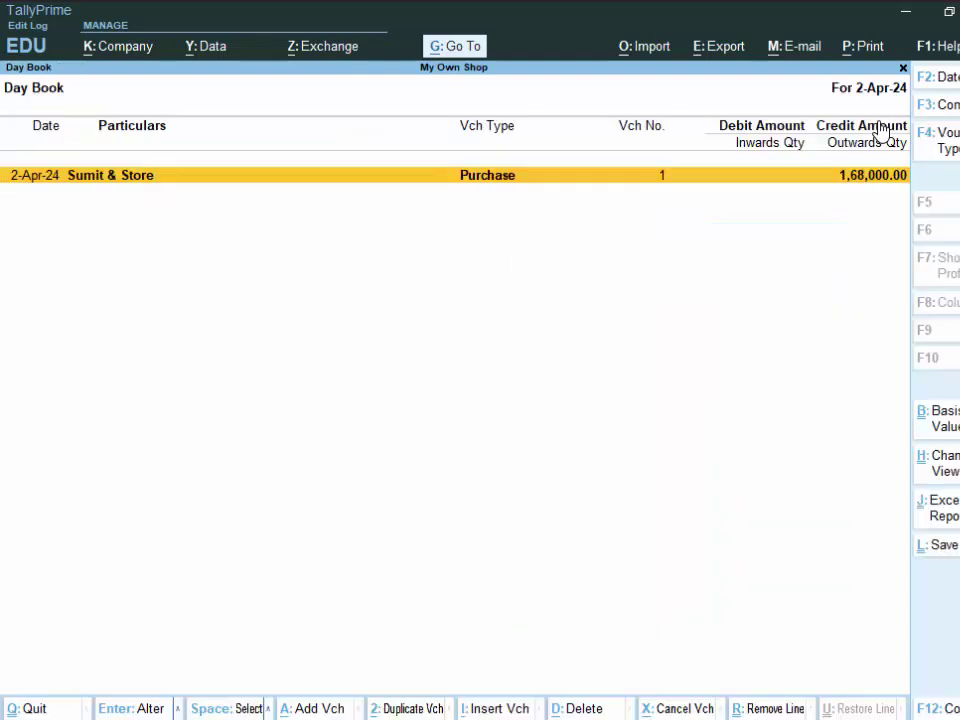
{"action": "key", "text": "Escape"}
{"action": "key", "text": "Escape"}
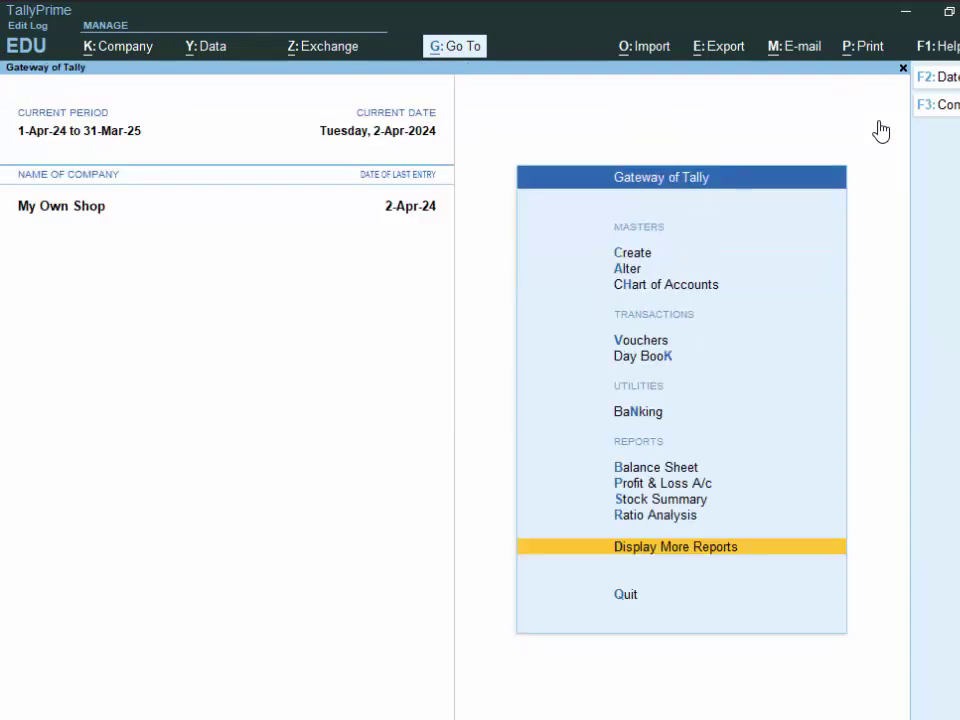
{"action": "key", "text": "d"}
{"action": "key", "text": "d"}
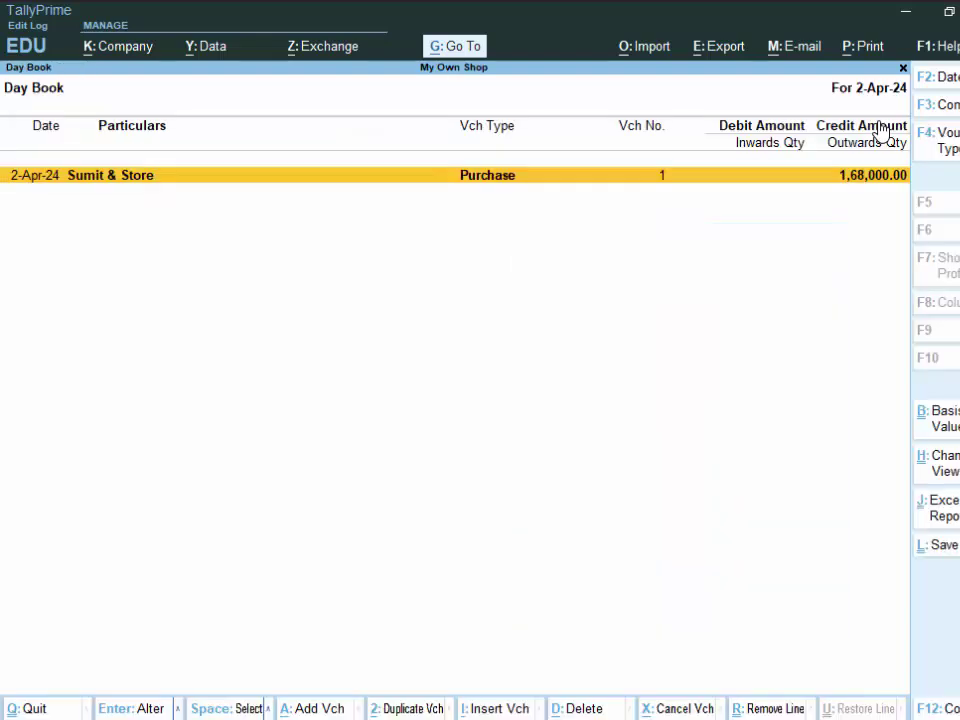
{"action": "key", "text": "Return"}
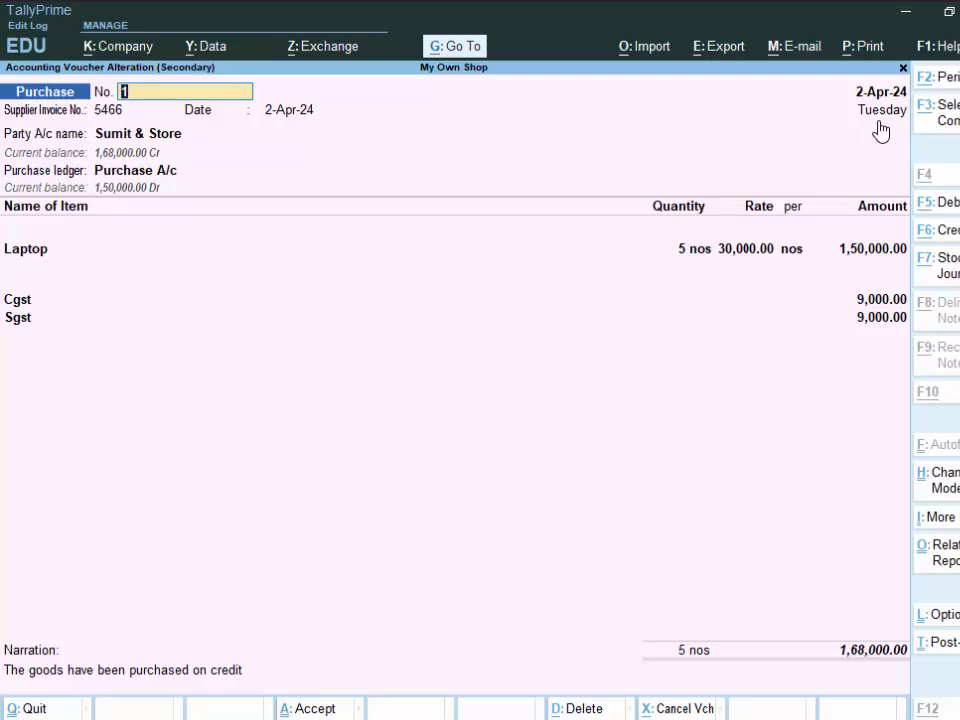
Preview the current purchase voucher's printout at enlarged size and examine its party details, Laptop line and Cgst and Sgst amounts
{"action": "key", "text": "alt+p"}
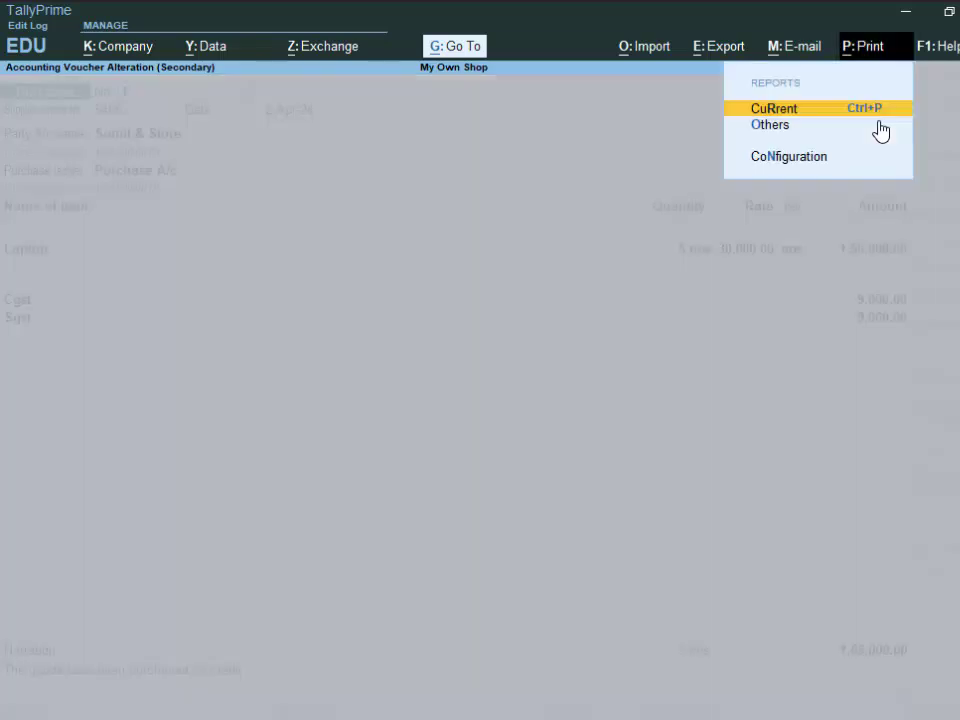
{"action": "key", "text": "Escape"}
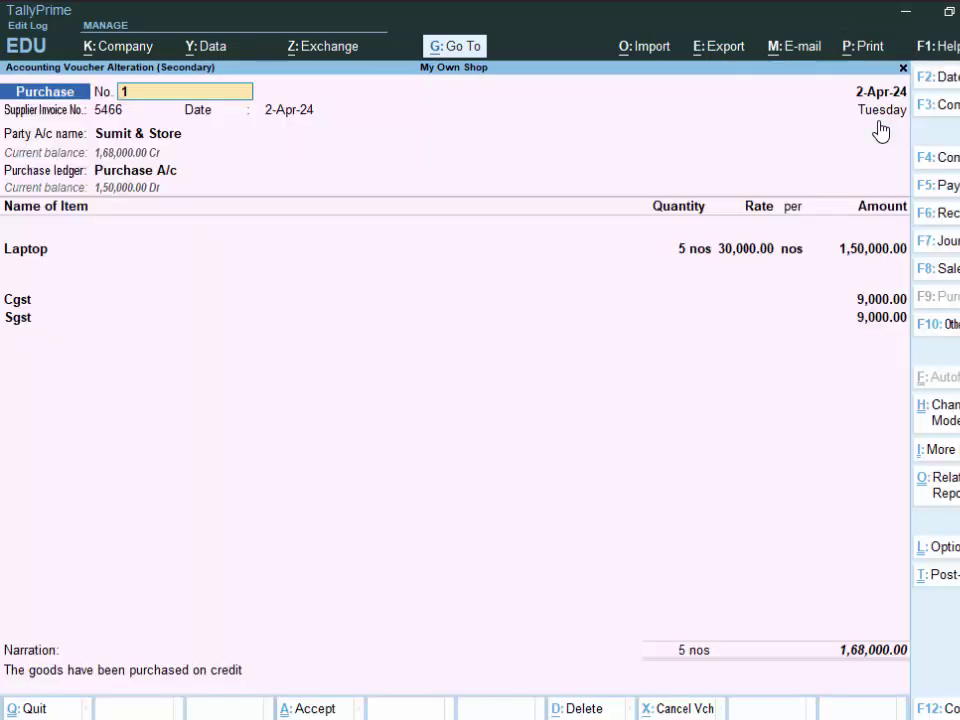
{"action": "left_click", "coordinate": [877, 53]}
{"action": "left_click", "coordinate": [810, 117]}
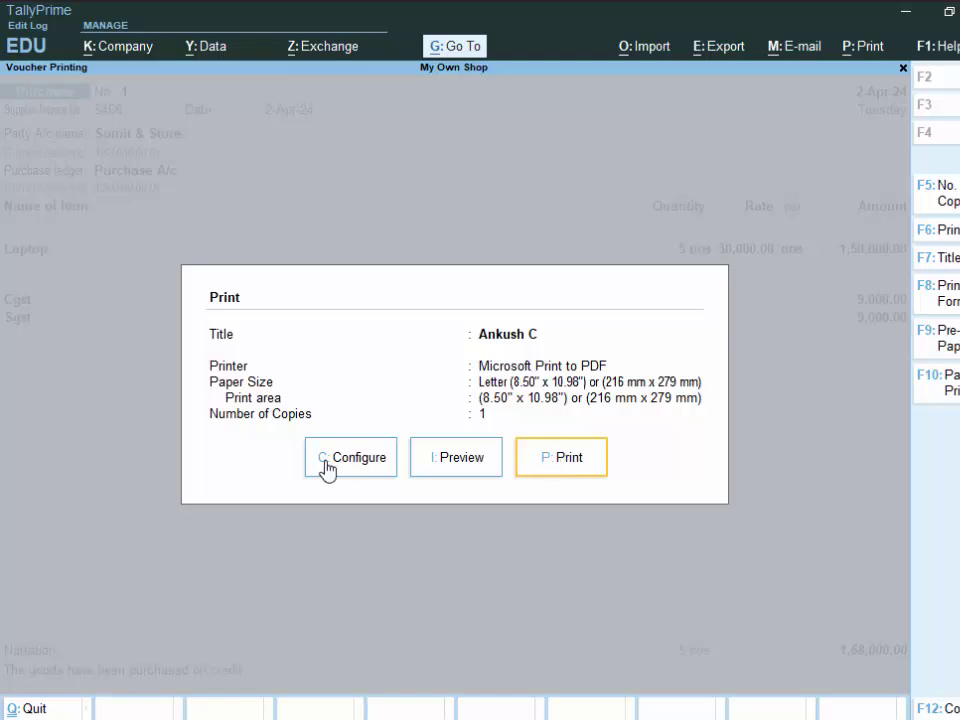
{"action": "left_click", "coordinate": [476, 465]}
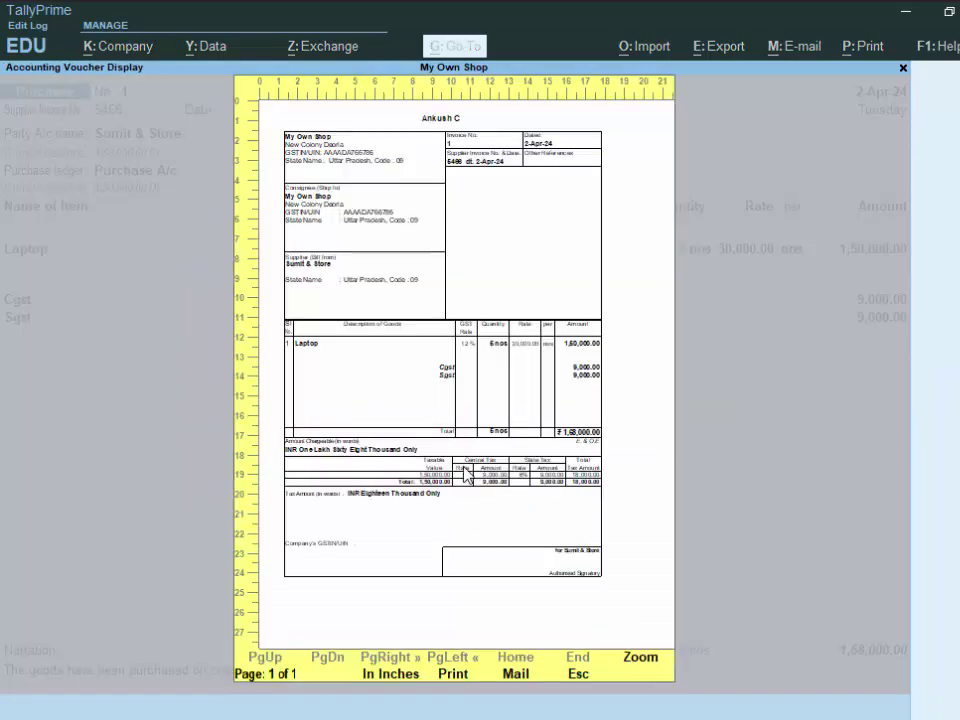
{"action": "left_click", "coordinate": [641, 658]}
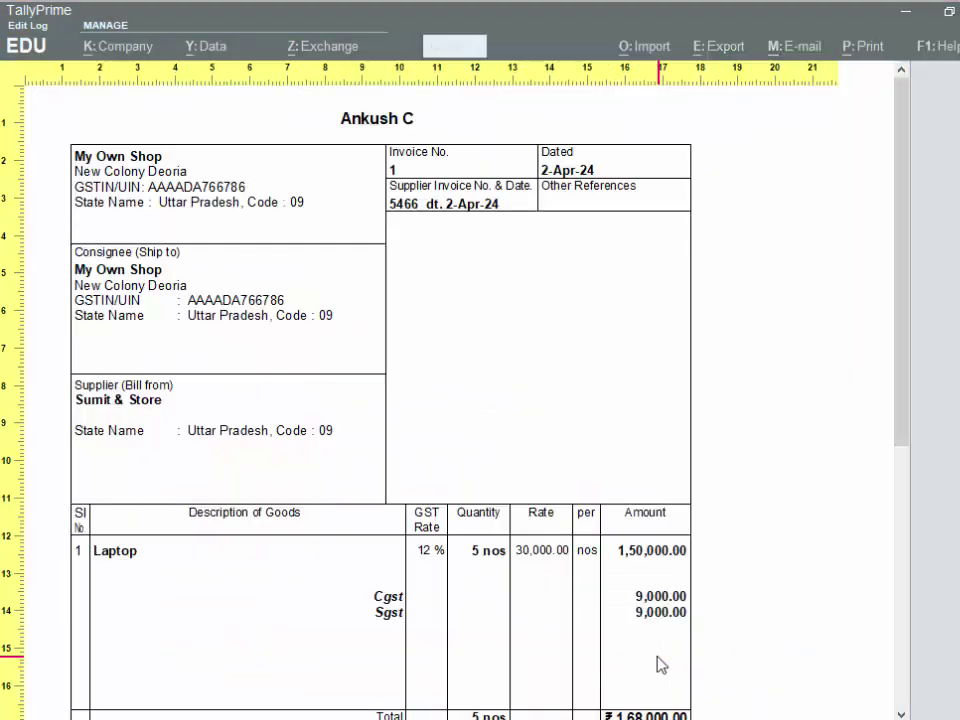
{"action": "scroll", "coordinate": [483, 440], "scroll_direction": "down", "scroll_amount": 1}
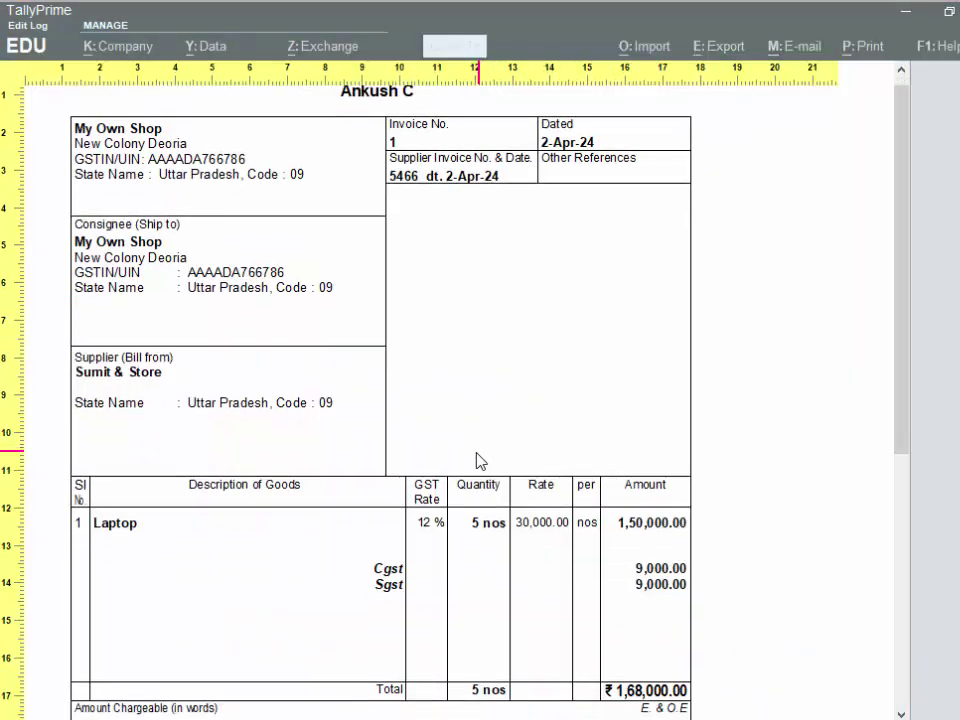
{"action": "scroll", "coordinate": [480, 458], "scroll_direction": "down", "scroll_amount": 1}
{"action": "scroll", "coordinate": [477, 463], "scroll_direction": "down", "scroll_amount": 5}
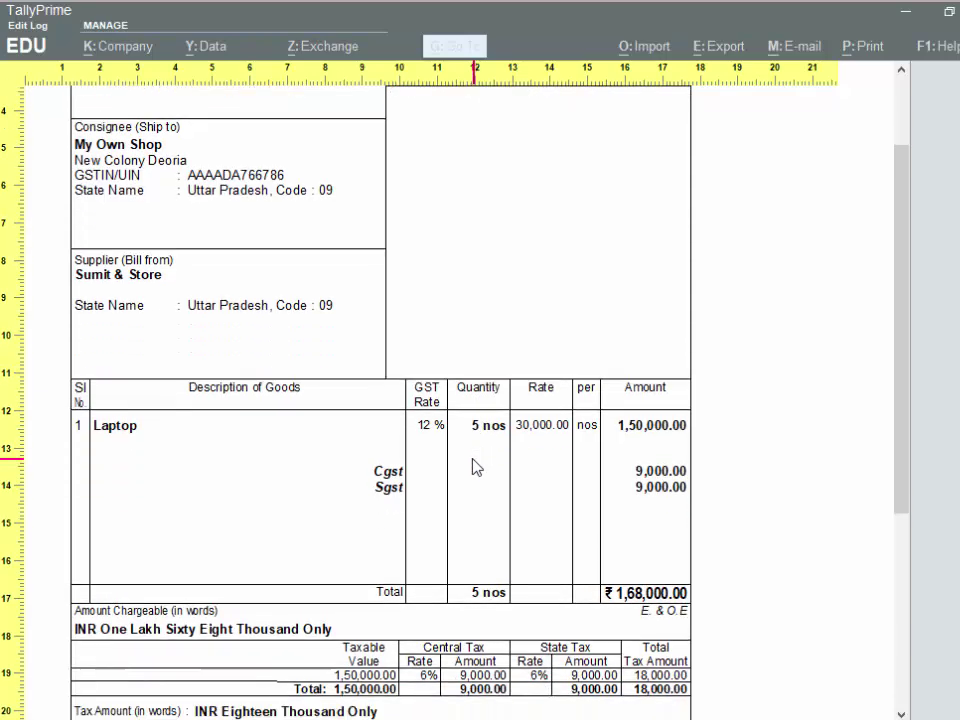
{"action": "scroll", "coordinate": [476, 471], "scroll_direction": "up", "scroll_amount": 4}
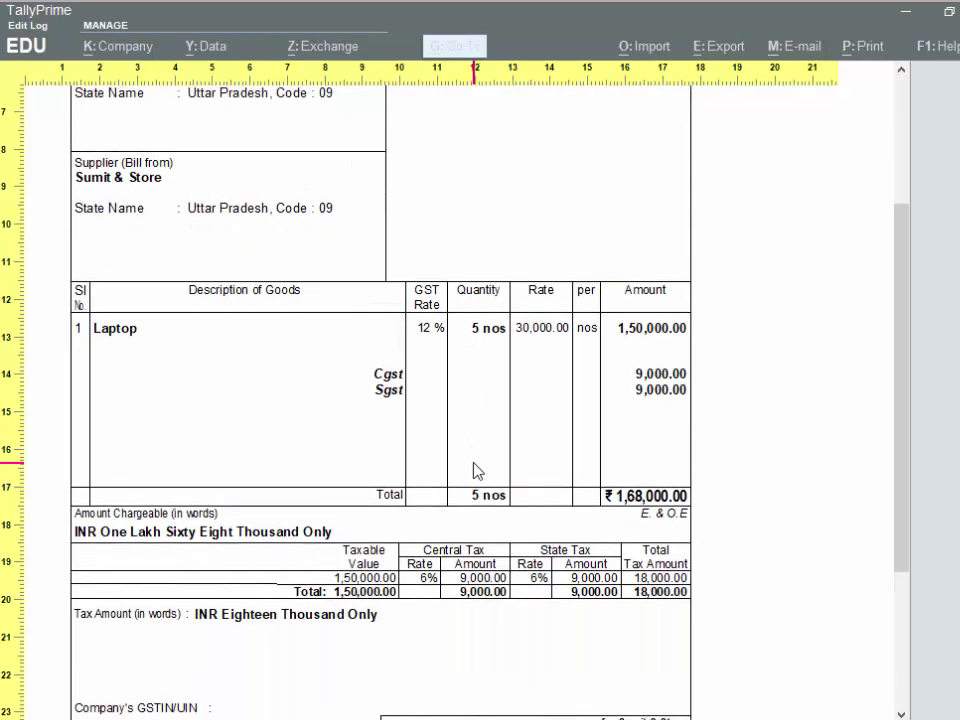
{"action": "scroll", "coordinate": [477, 470], "scroll_direction": "up", "scroll_amount": 2}
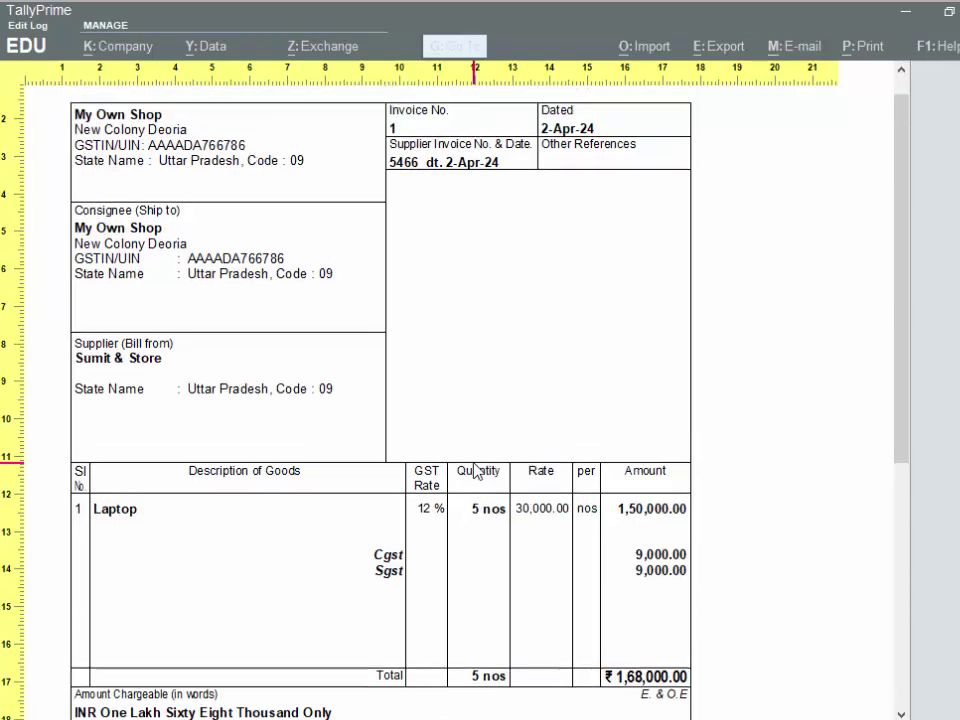